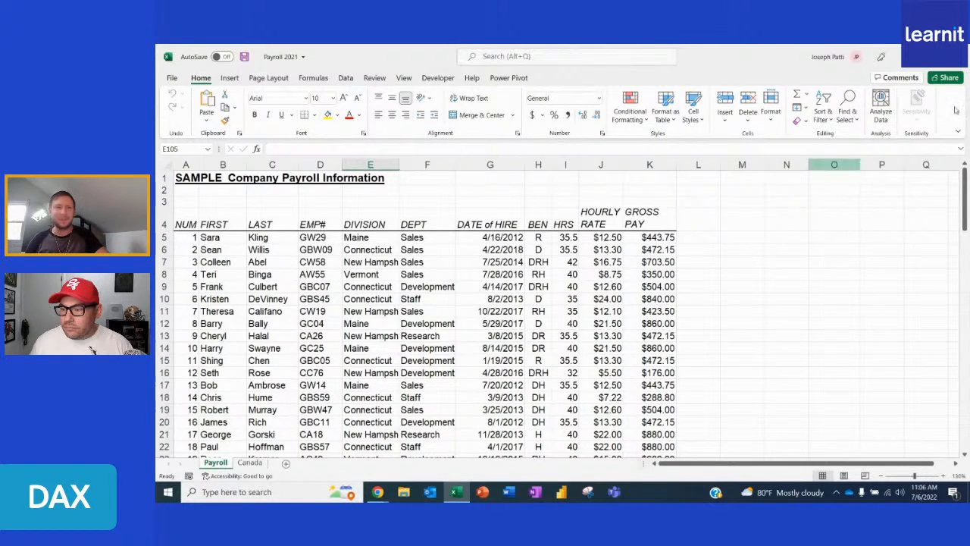
# - Switch to Power BI Desktop, dismiss its start screen and connect to the Payroll 2021.xlsx workbook as the Excel data source
pyautogui.click(956, 56)
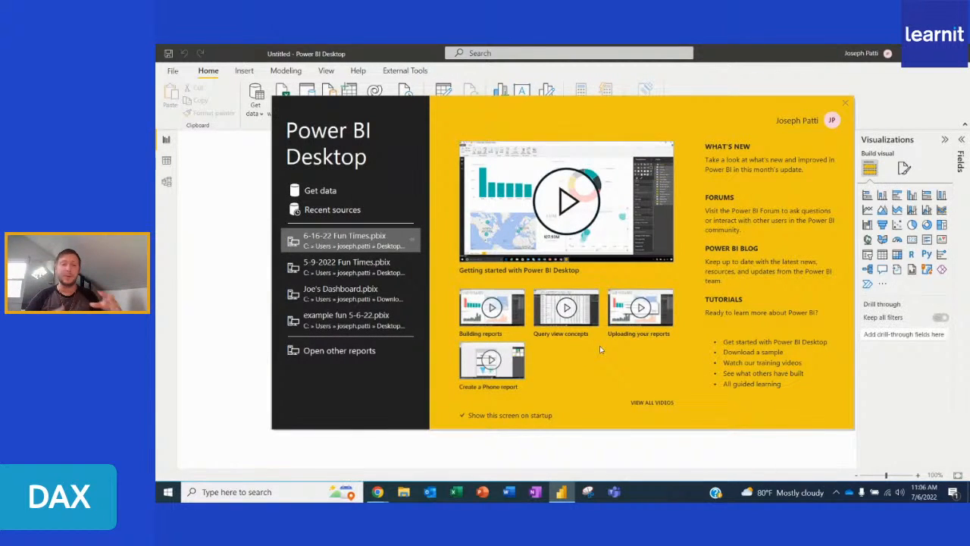
pyautogui.click(846, 105)
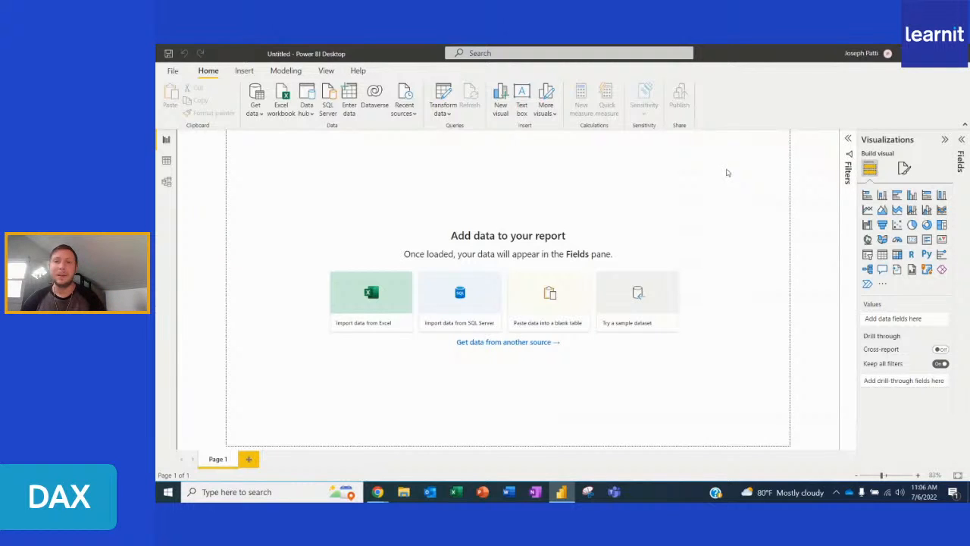
pyautogui.click(381, 296)
pyautogui.click(282, 224)
pyautogui.click(469, 282)
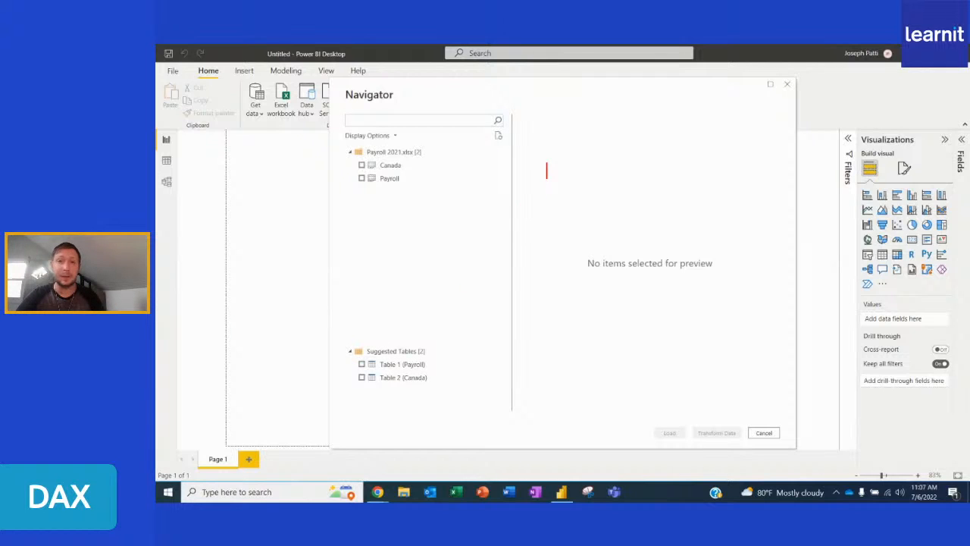
pyautogui.write('ETL')
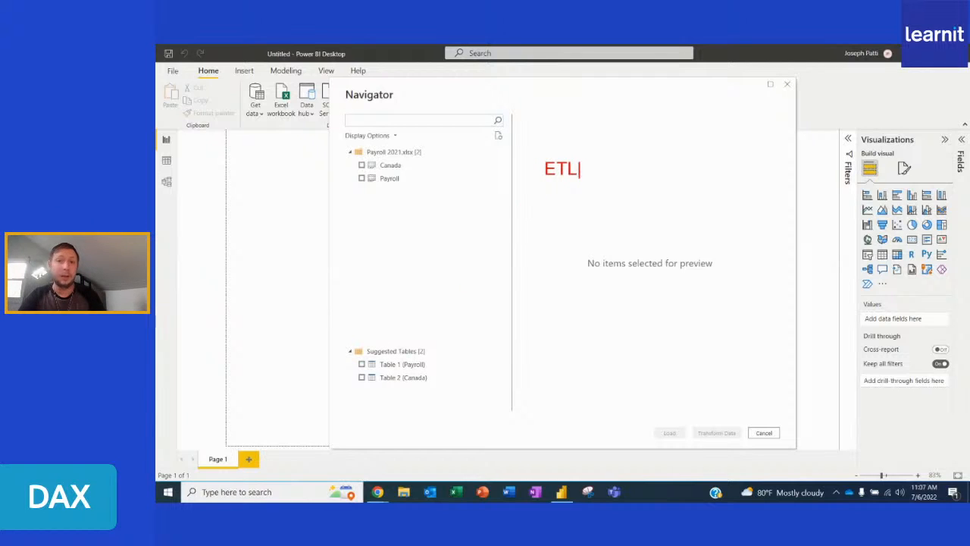
pyautogui.moveTo(523, 222); pyautogui.dragTo(551, 182)
pyautogui.write('t')
pyautogui.write('Extraction')
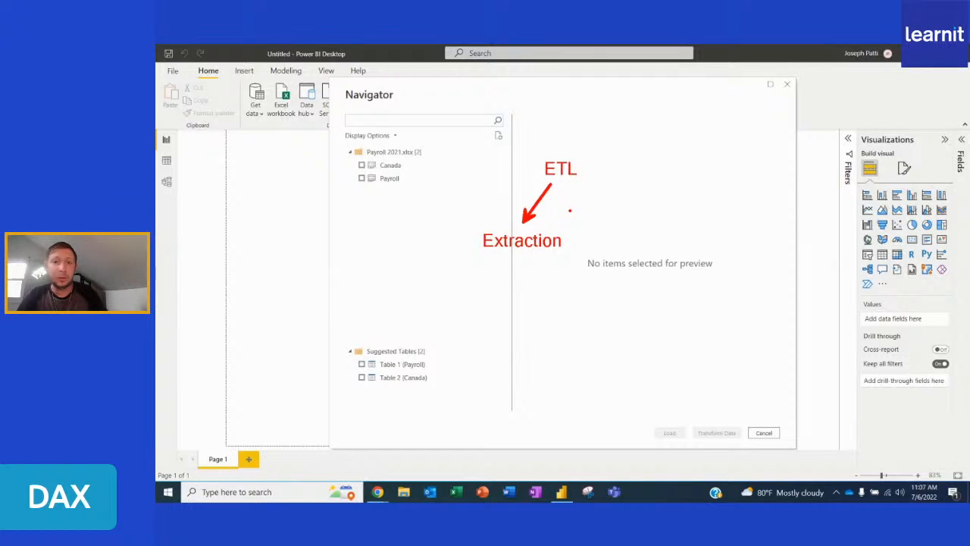
pyautogui.moveTo(564, 210); pyautogui.dragTo(561, 184)
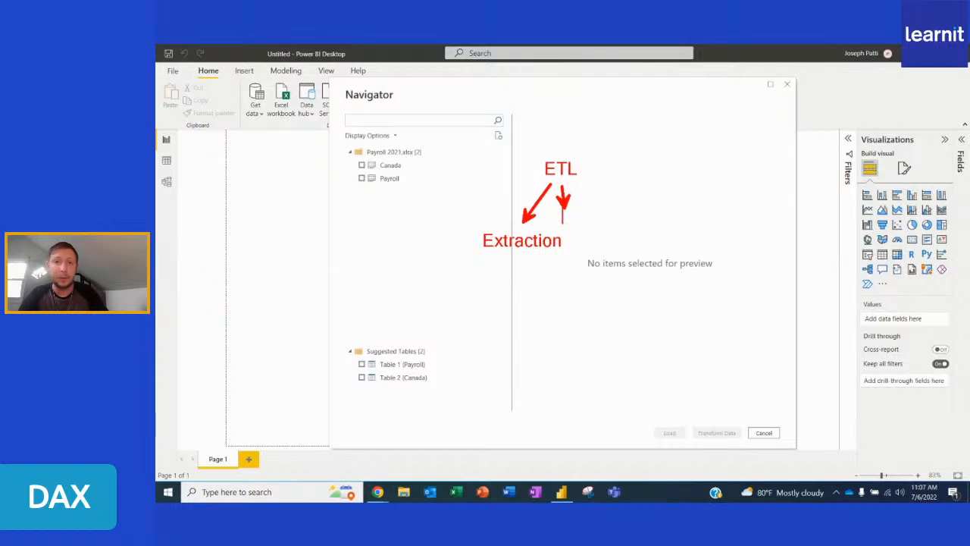
pyautogui.write('Tr')
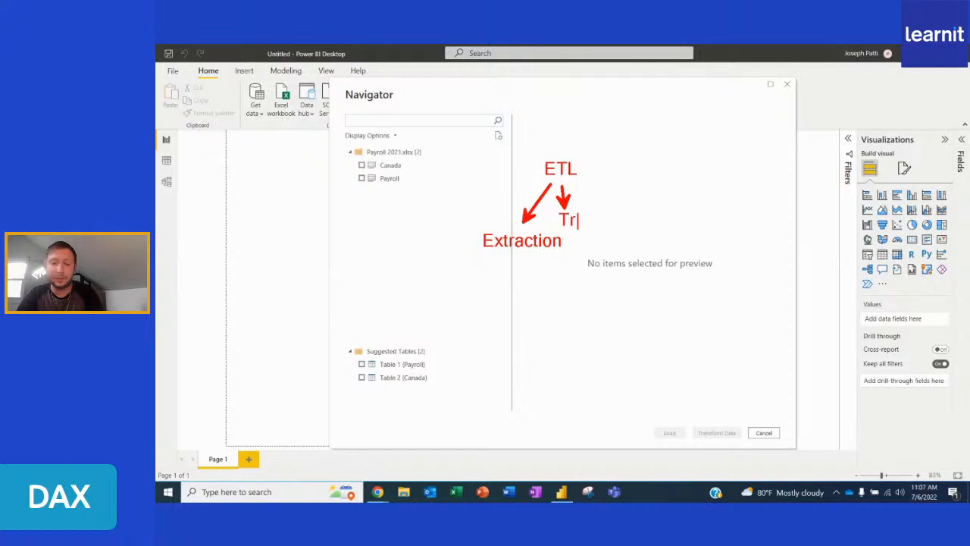
pyautogui.write('ansform')
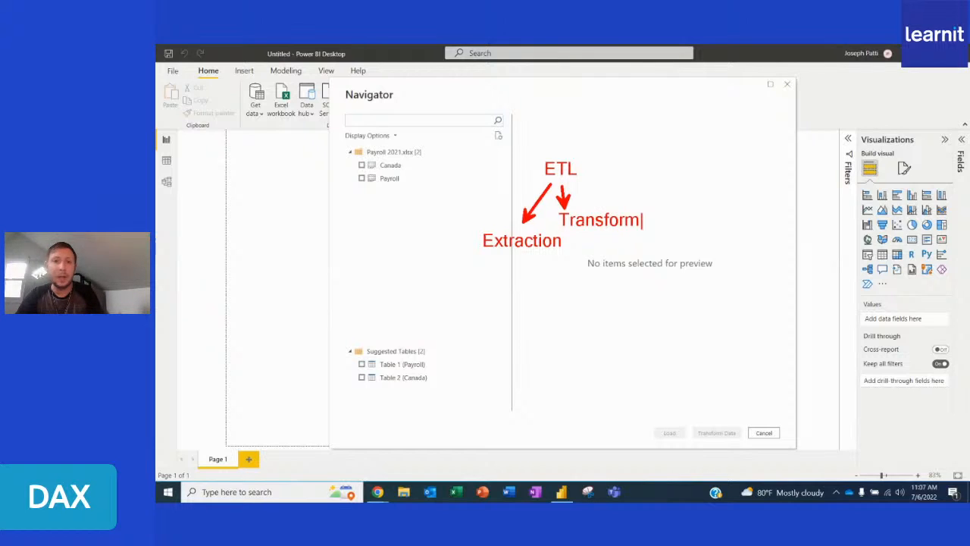
pyautogui.moveTo(586, 183); pyautogui.dragTo(602, 197)
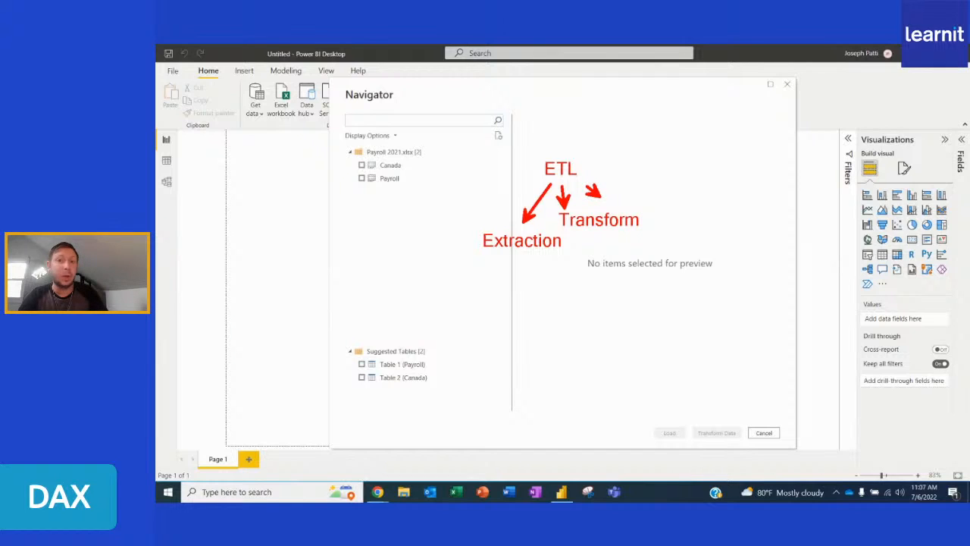
pyautogui.write('t')
pyautogui.write('Load')
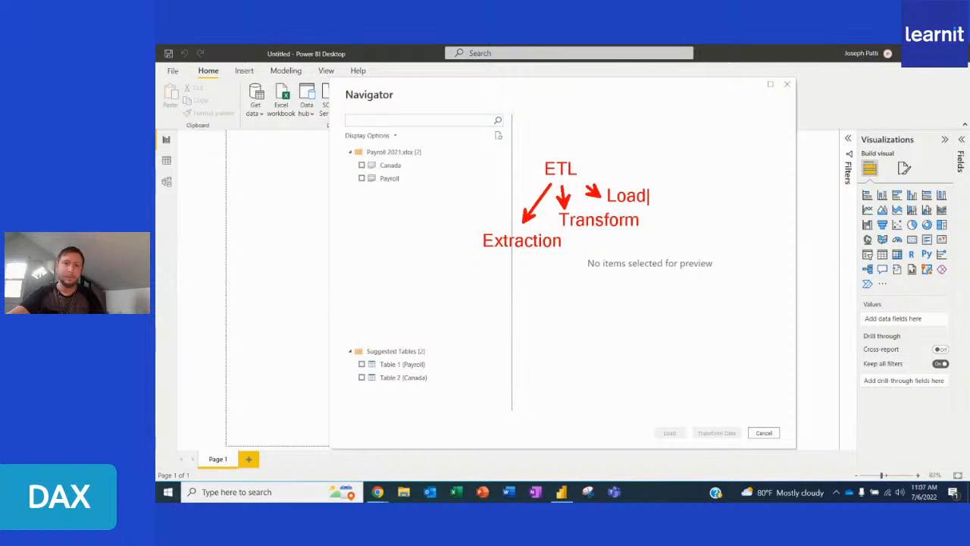
pyautogui.press('Escape')
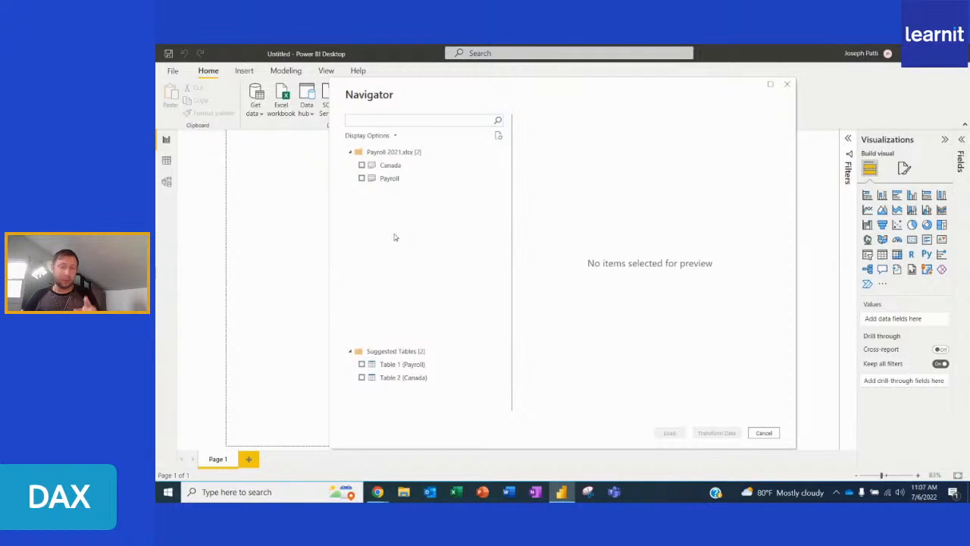
# - Preview the Payroll sheet and the suggested Table 1 (Payroll), and open Table 1 (Payroll) for data transformation
pyautogui.click(394, 182)
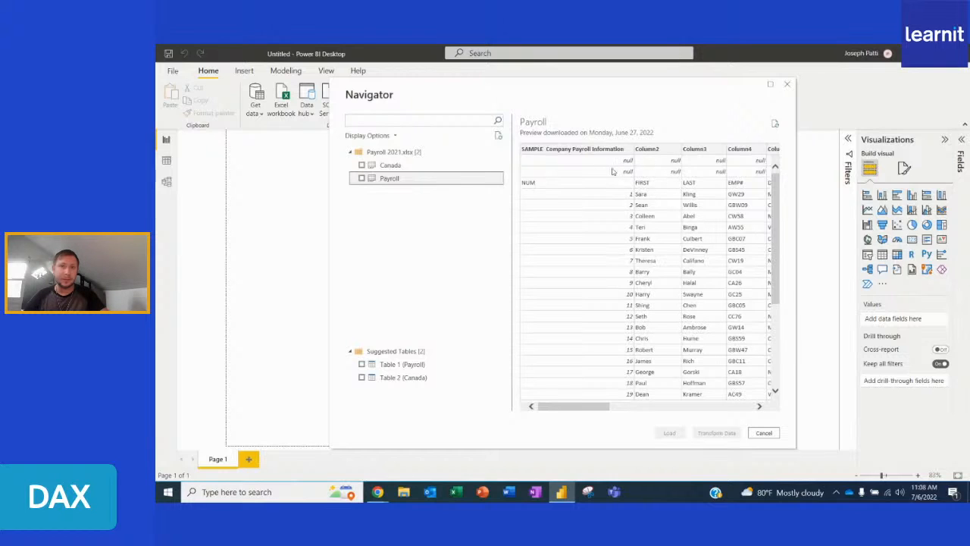
pyautogui.click(387, 365)
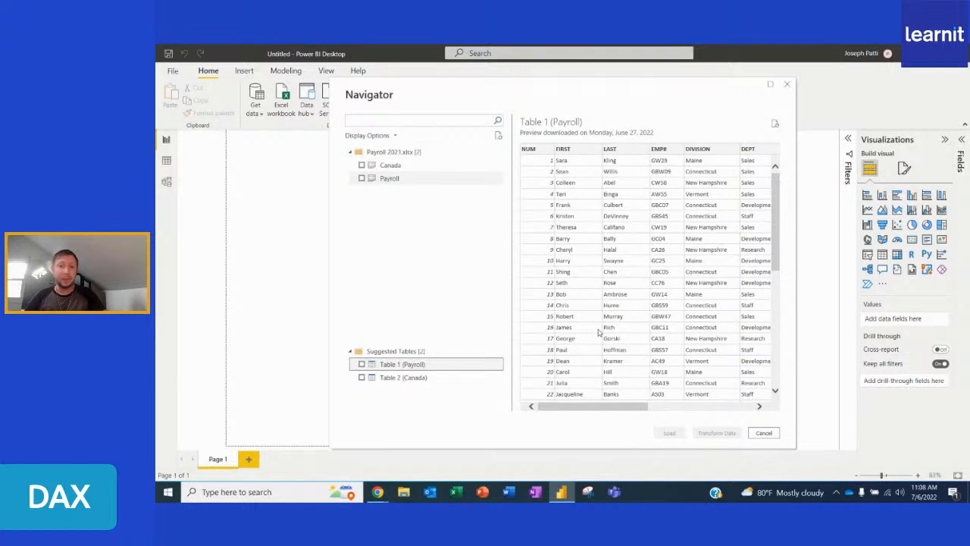
pyautogui.moveTo(626, 406)
pyautogui.mouseDown()
pyautogui.moveTo(686, 406)
pyautogui.moveTo(621, 403)
pyautogui.mouseUp()
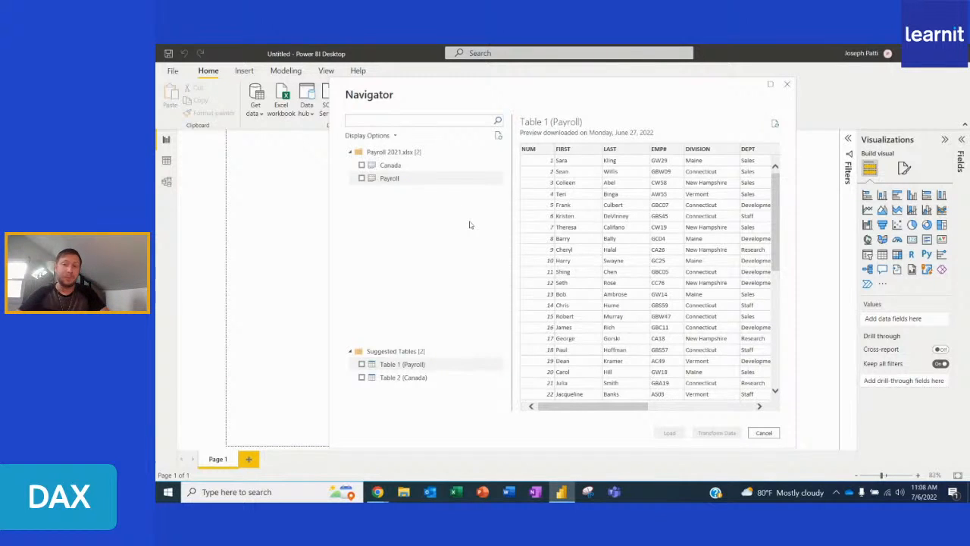
pyautogui.click(362, 365)
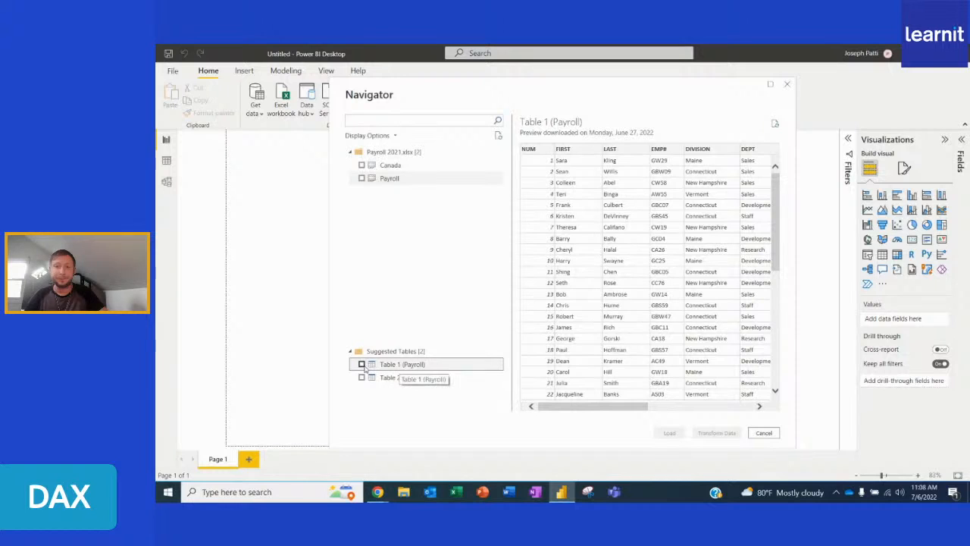
pyautogui.click(717, 431)
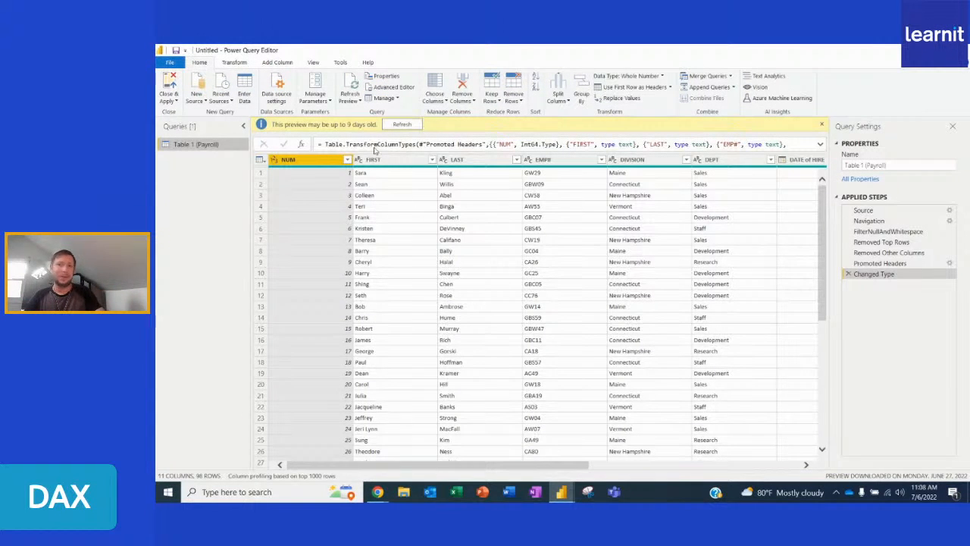
# - Refresh the outdated preview of the payroll query and review the columns of its table
pyautogui.click(400, 125)
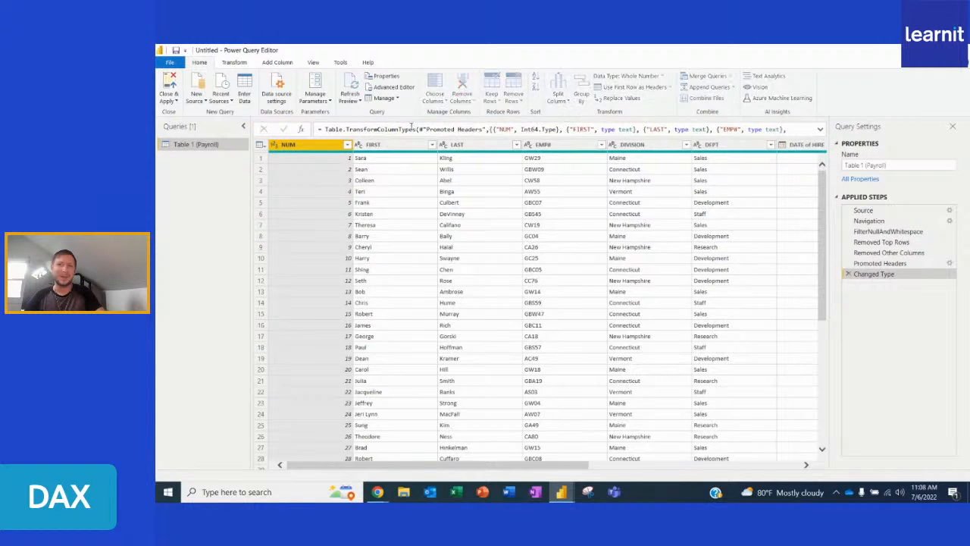
pyautogui.moveTo(551, 464); pyautogui.dragTo(509, 472)
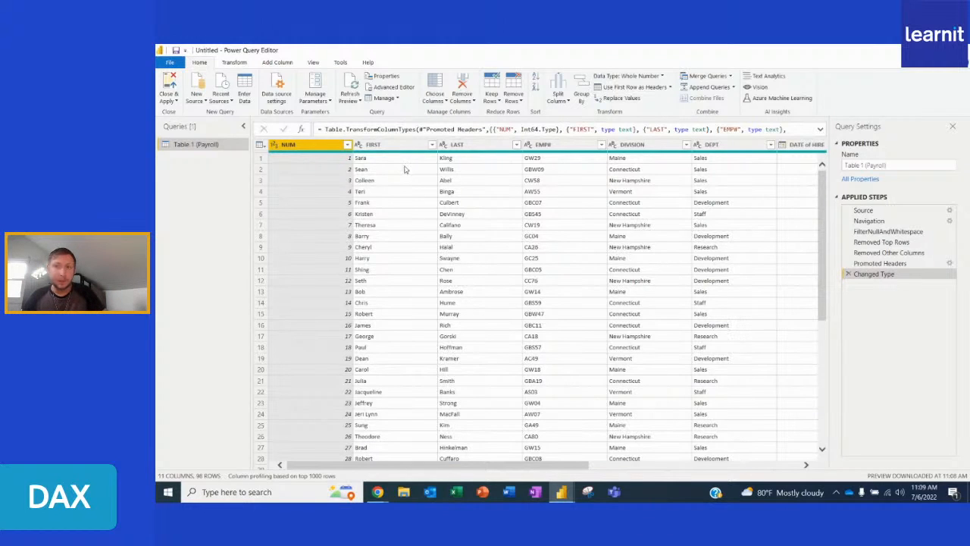
pyautogui.moveTo(403, 154)
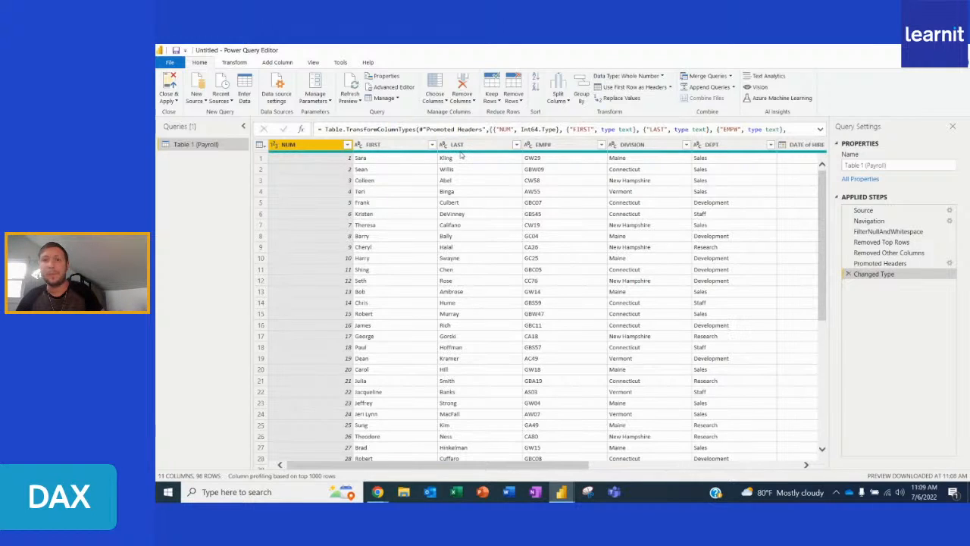
pyautogui.moveTo(460, 154)
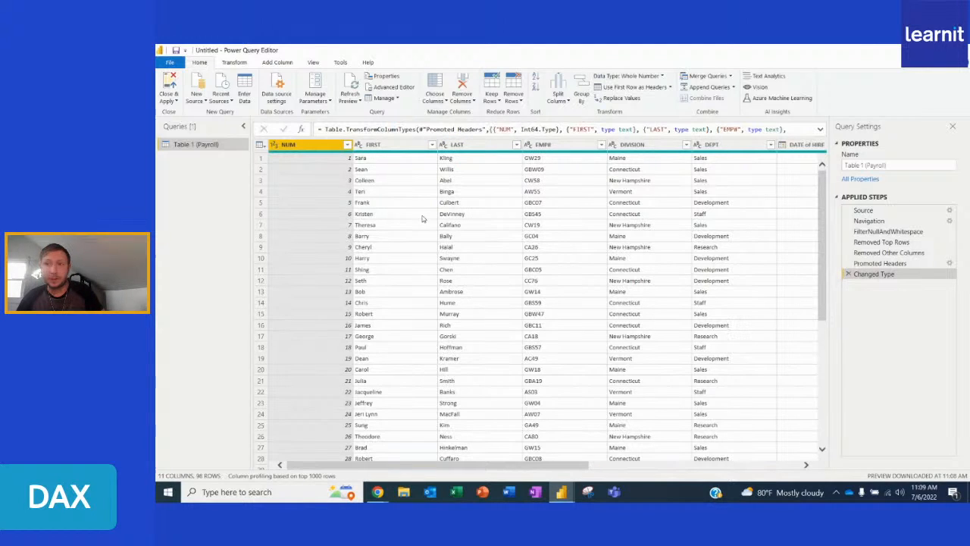
# - Rename the payroll query as Payroll Info and apply it to the report, showing the table's fields
pyautogui.doubleClick(204, 145)
pyautogui.write('Payroll Info')
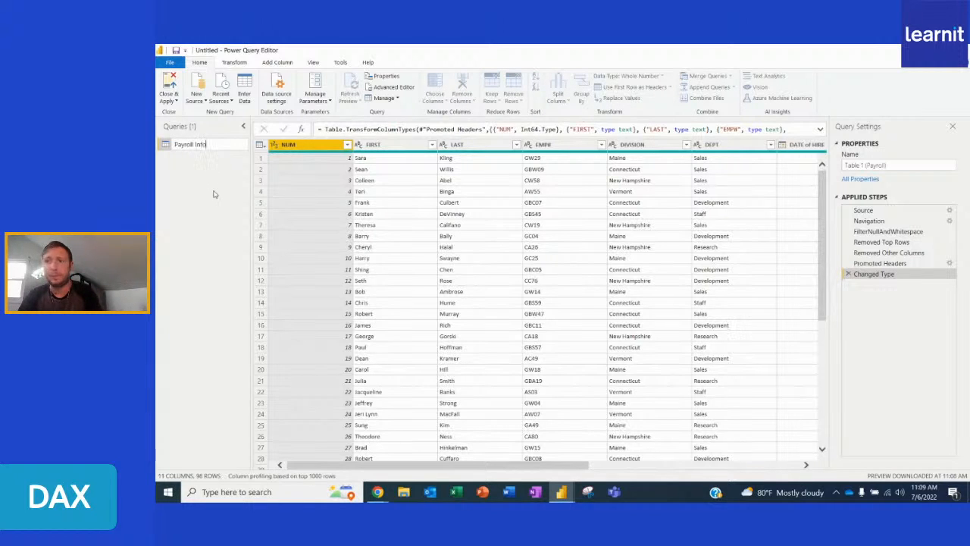
pyautogui.press('Return')
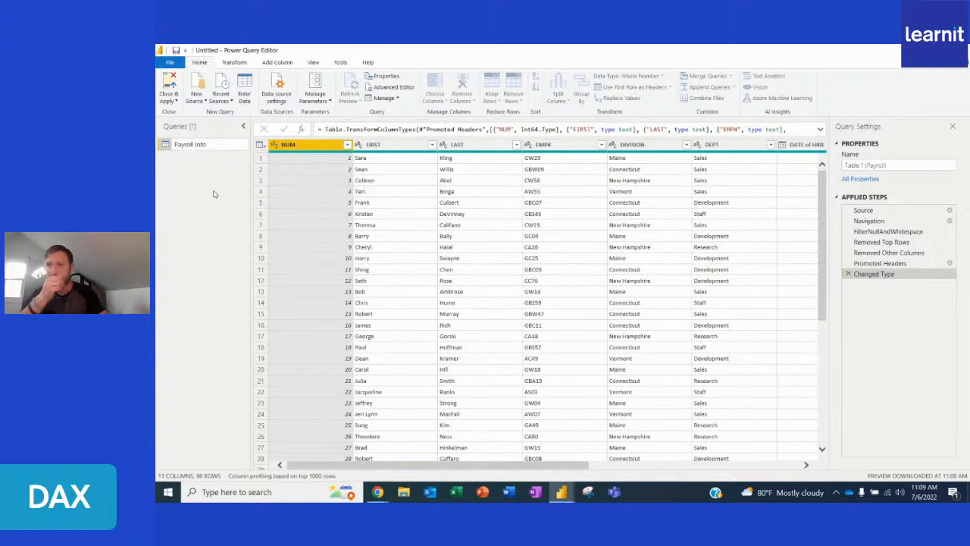
pyautogui.click(169, 86)
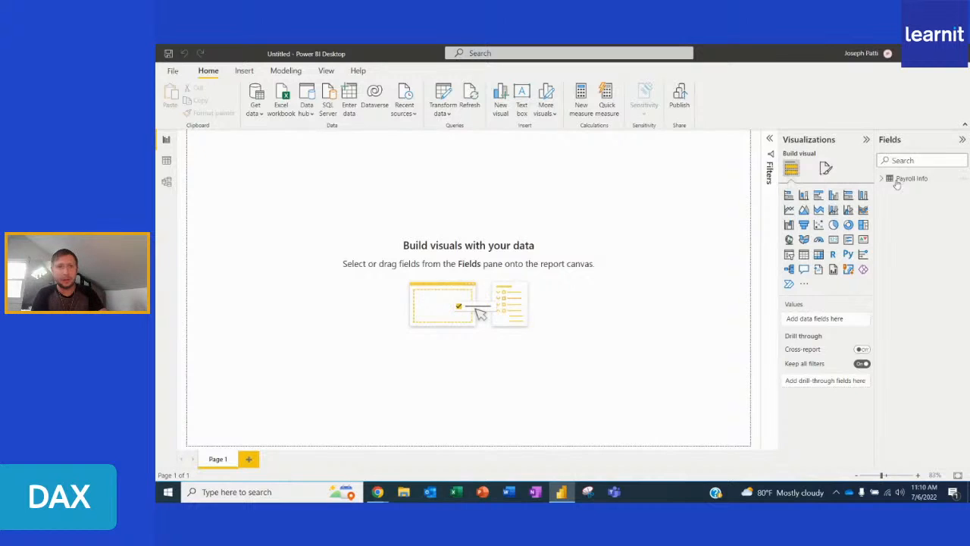
pyautogui.click(882, 182)
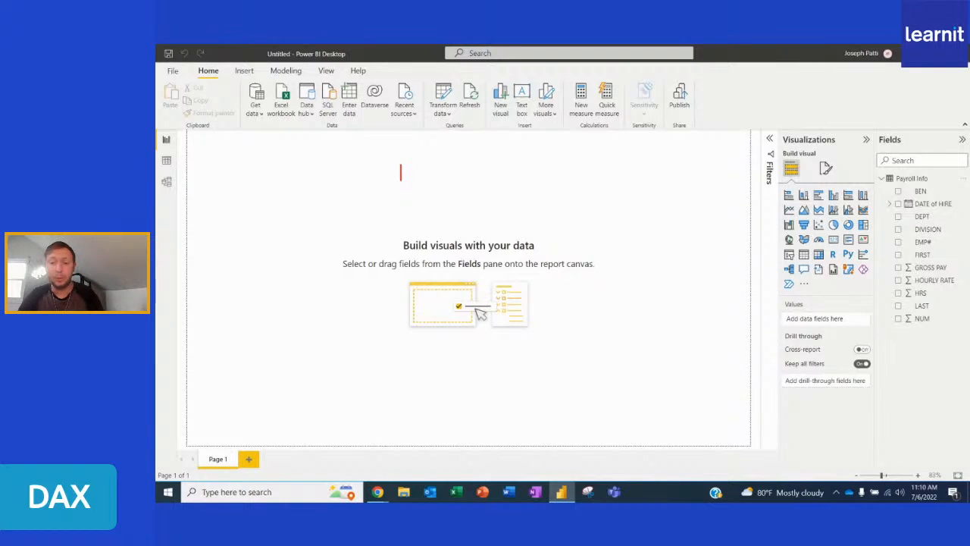
pyautogui.write('a')
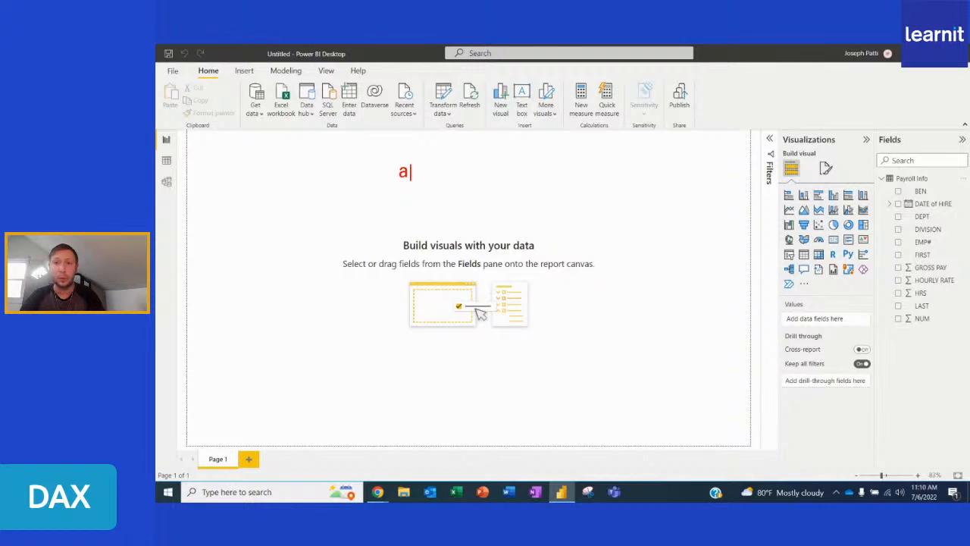
pyautogui.write('Total')
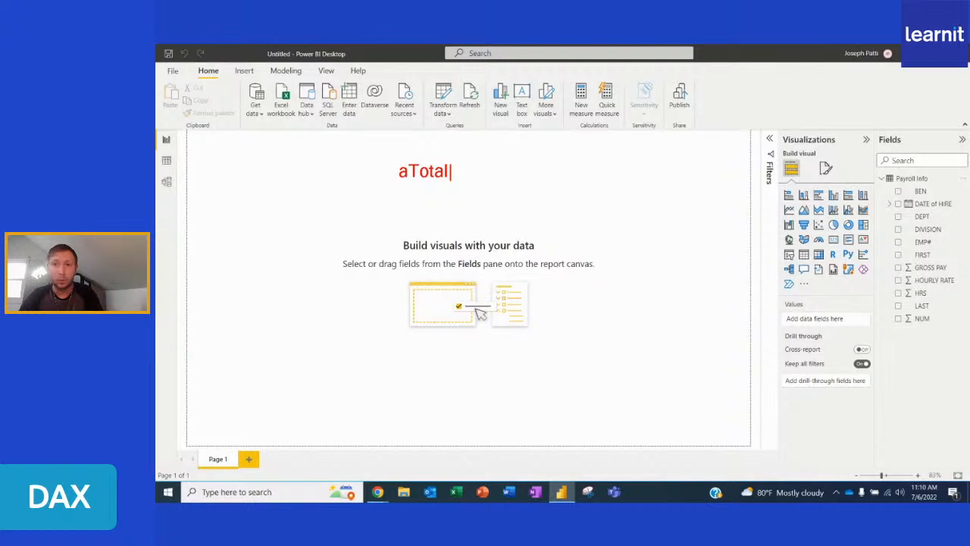
pyautogui.write(' Hours')
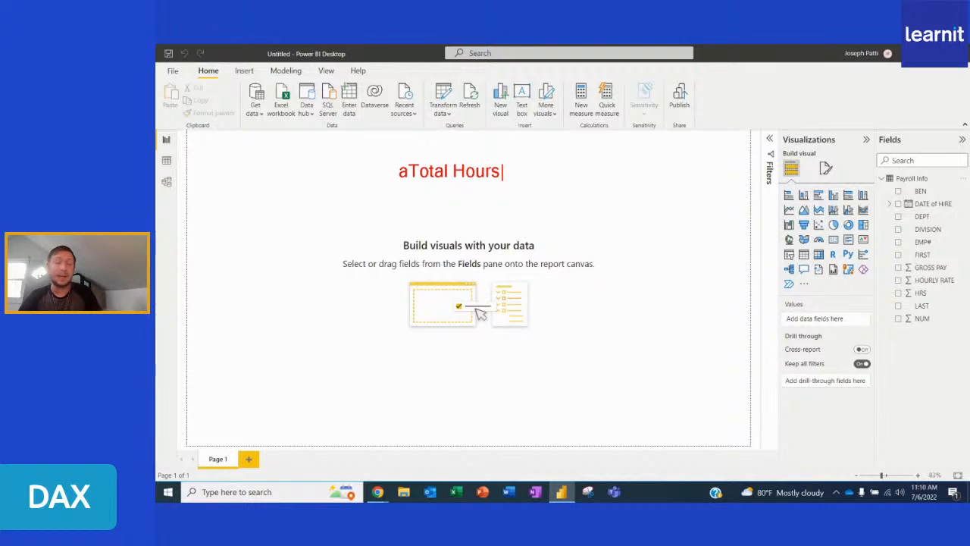
pyautogui.press('Return')
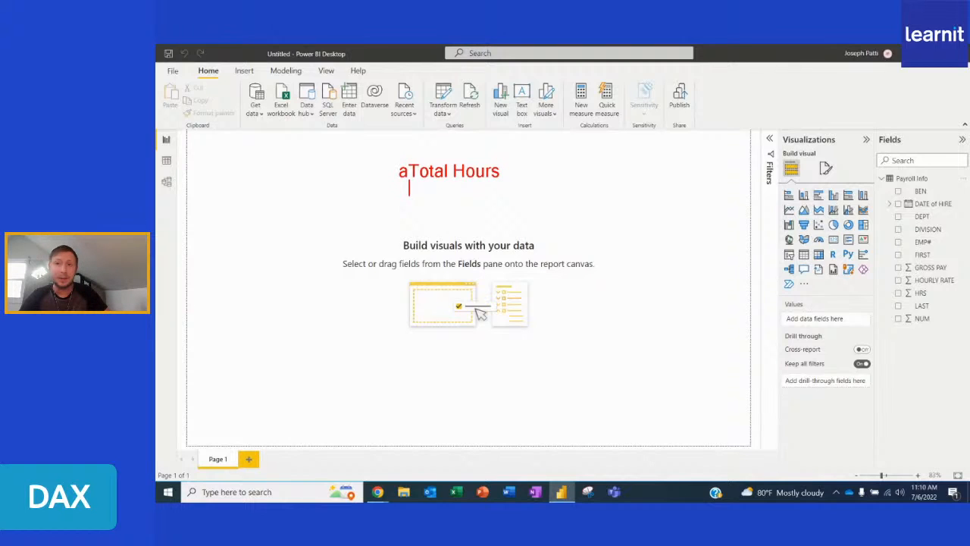
pyautogui.write('a Projected Hours')
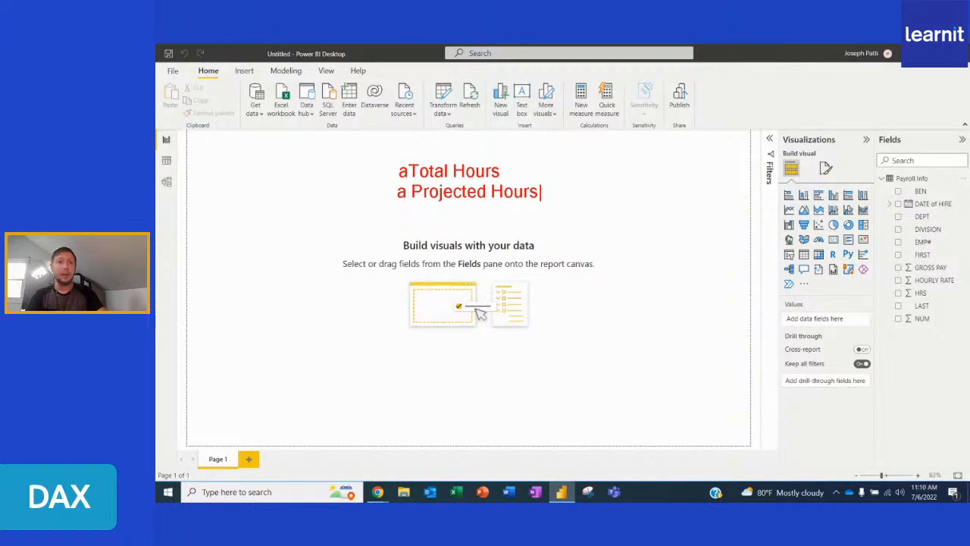
pyautogui.moveTo(893, 186); pyautogui.dragTo(816, 184)
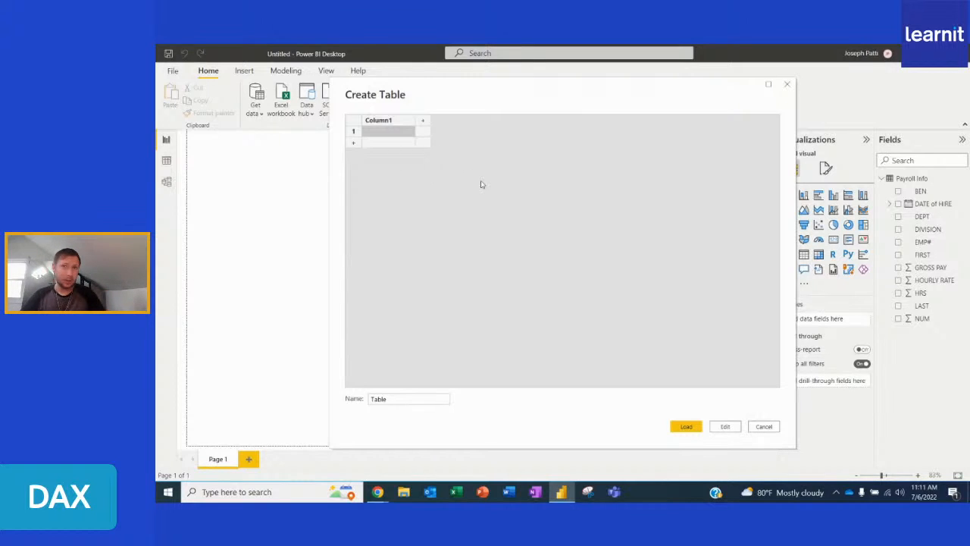
# - Load a manually entered table named My Measures with "anything" in the first row of Column1, and show its fields
pyautogui.write('anything')
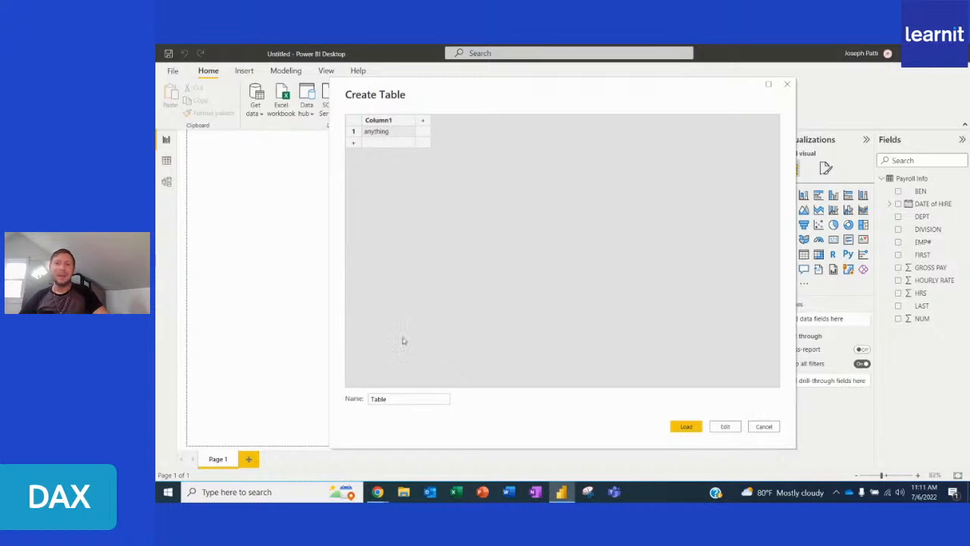
pyautogui.doubleClick(377, 399)
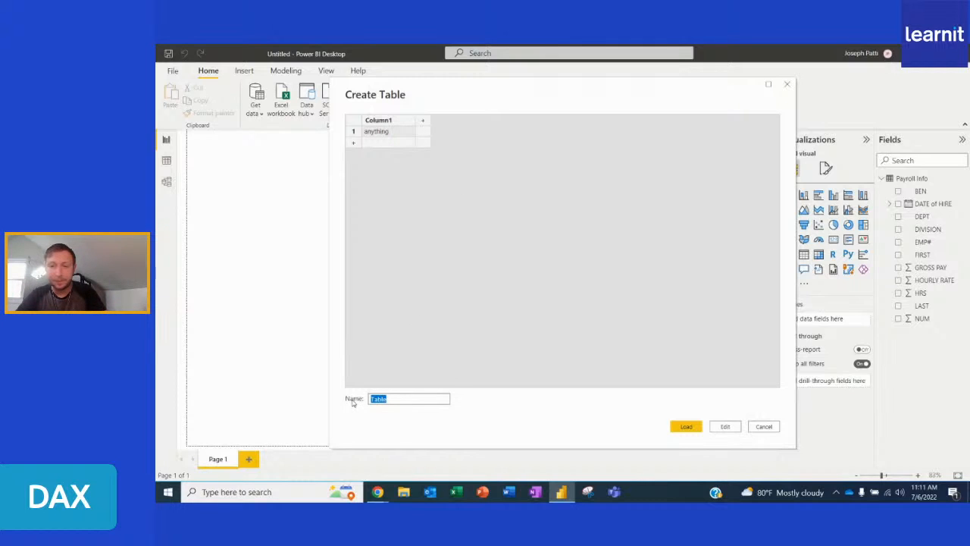
pyautogui.write('My Measures')
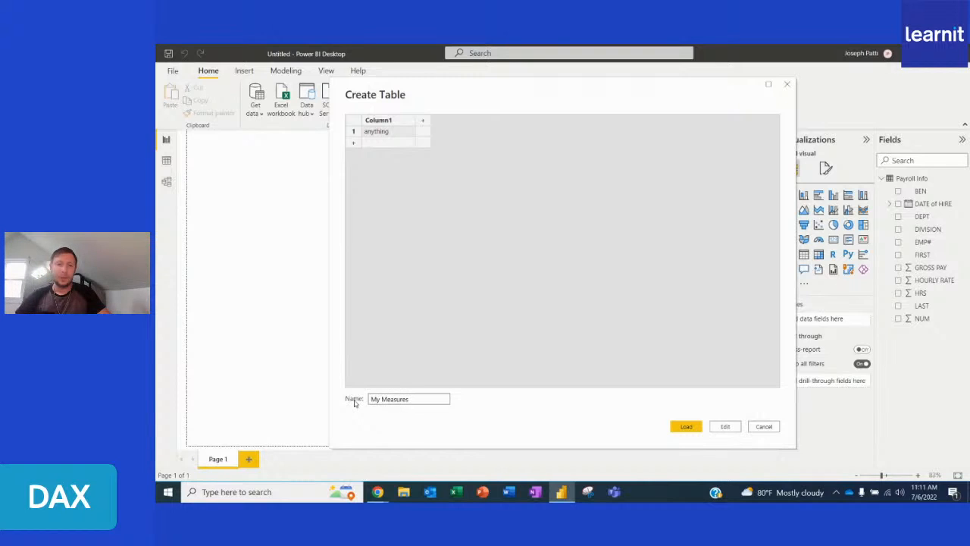
pyautogui.click(687, 427)
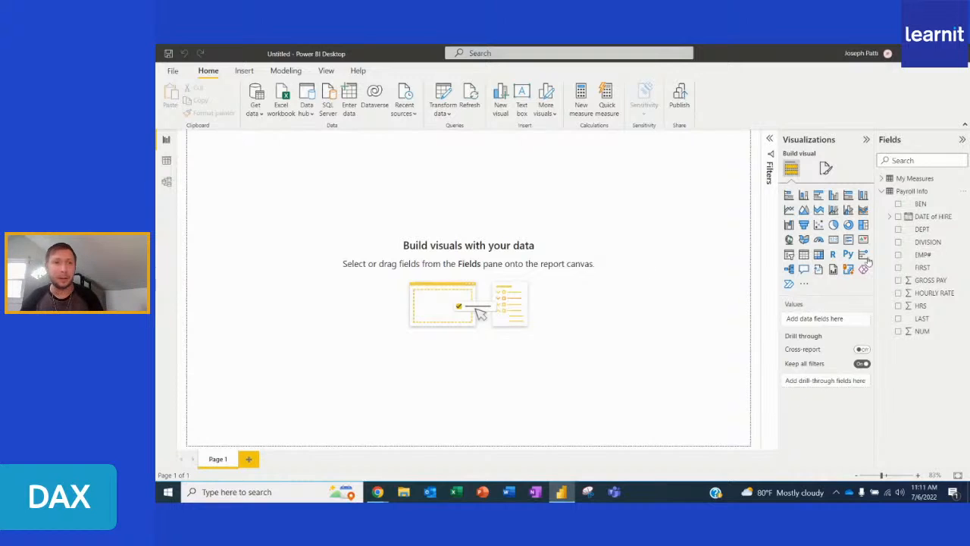
pyautogui.click(906, 192)
pyautogui.click(881, 179)
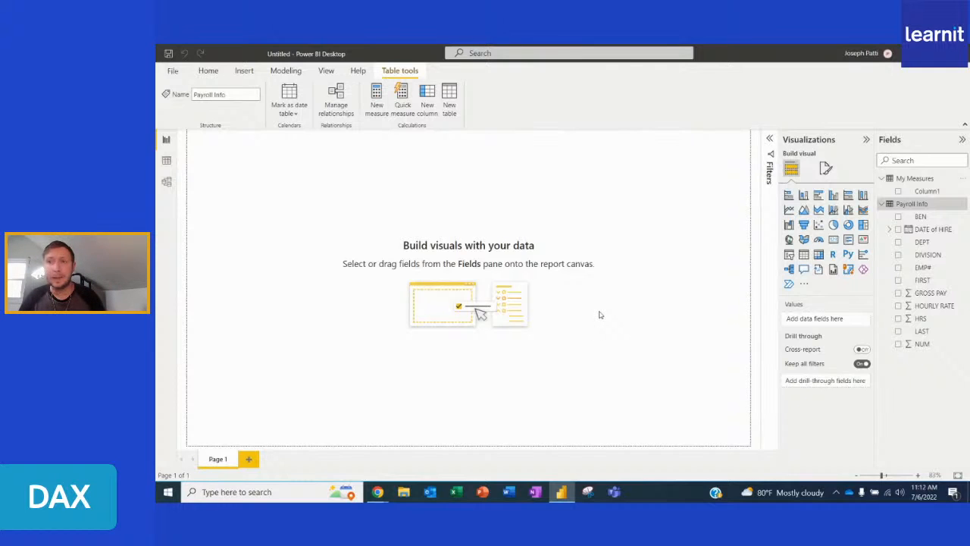
# - View the records of the Payroll Info table in the data view, and return to the report page
pyautogui.click(166, 160)
pyautogui.click(905, 192)
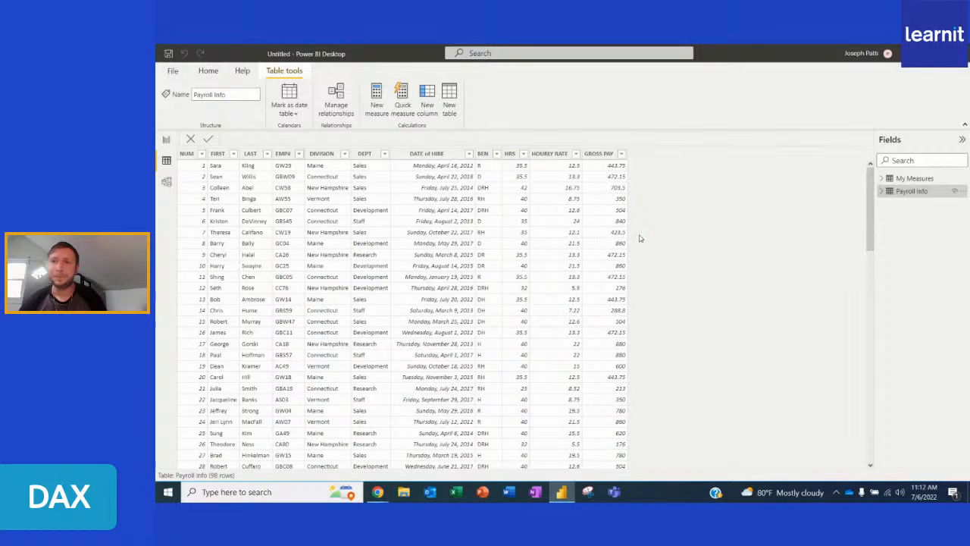
pyautogui.click(166, 141)
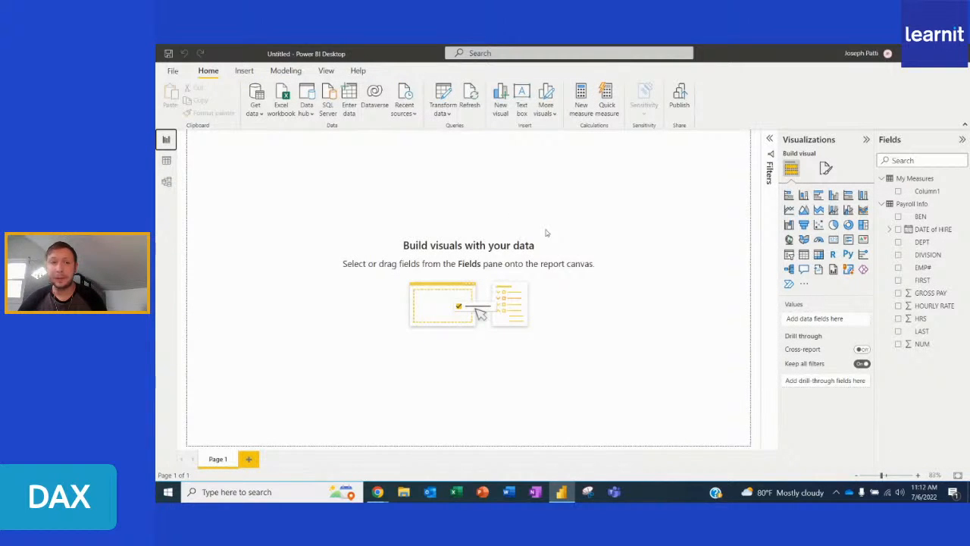
# - Add a card visual showing the HRS field, shrink it, and move it to the upper-left area of the report page
pyautogui.click(834, 240)
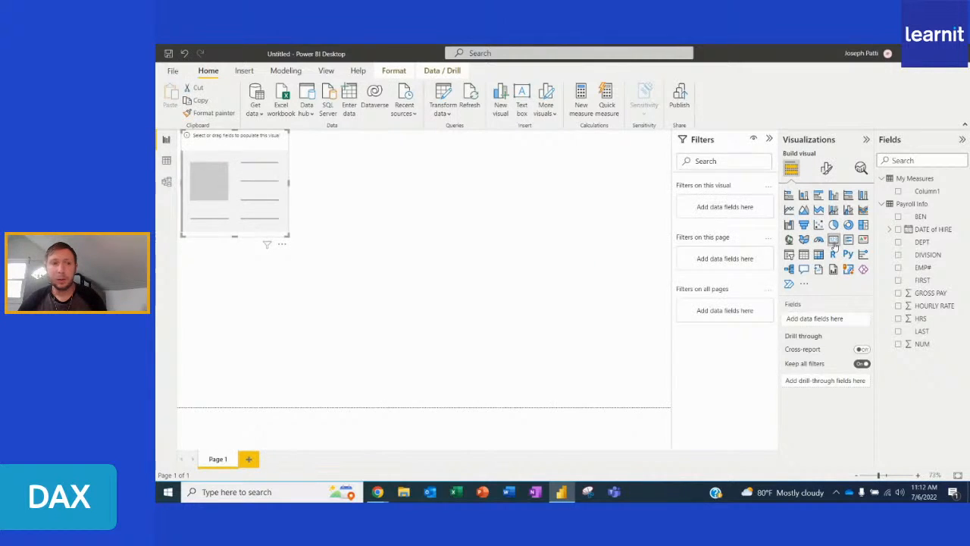
pyautogui.moveTo(935, 322); pyautogui.dragTo(841, 322)
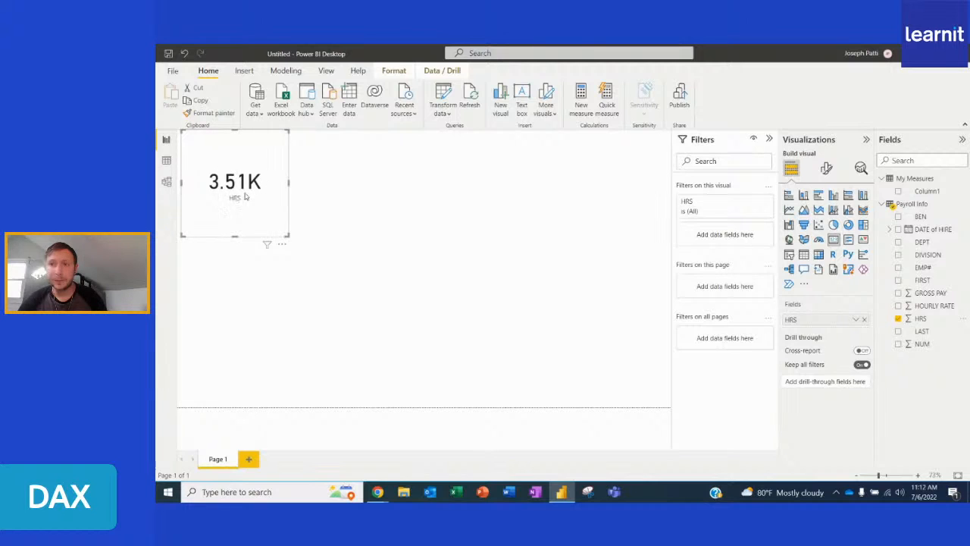
pyautogui.moveTo(285, 233); pyautogui.dragTo(281, 196)
pyautogui.moveTo(281, 152); pyautogui.dragTo(314, 227)
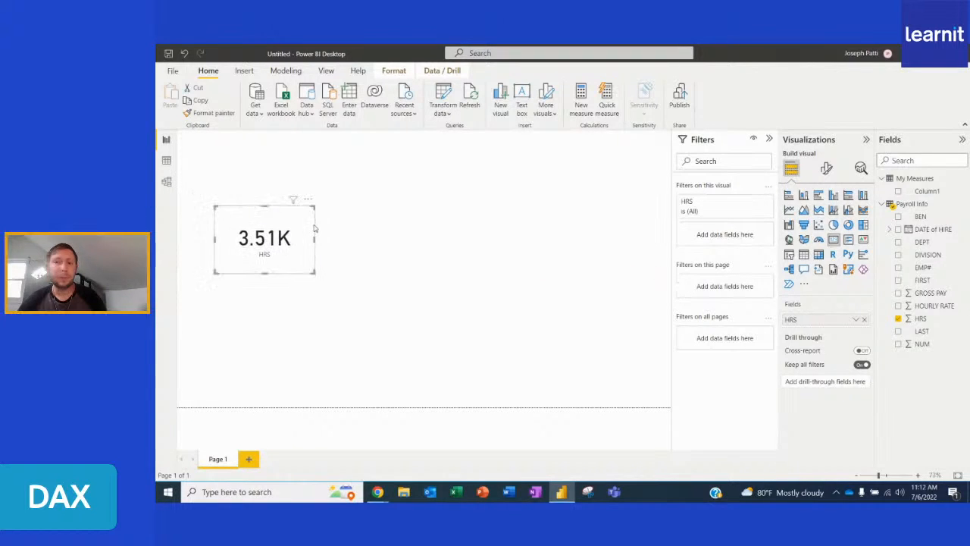
pyautogui.click(404, 271)
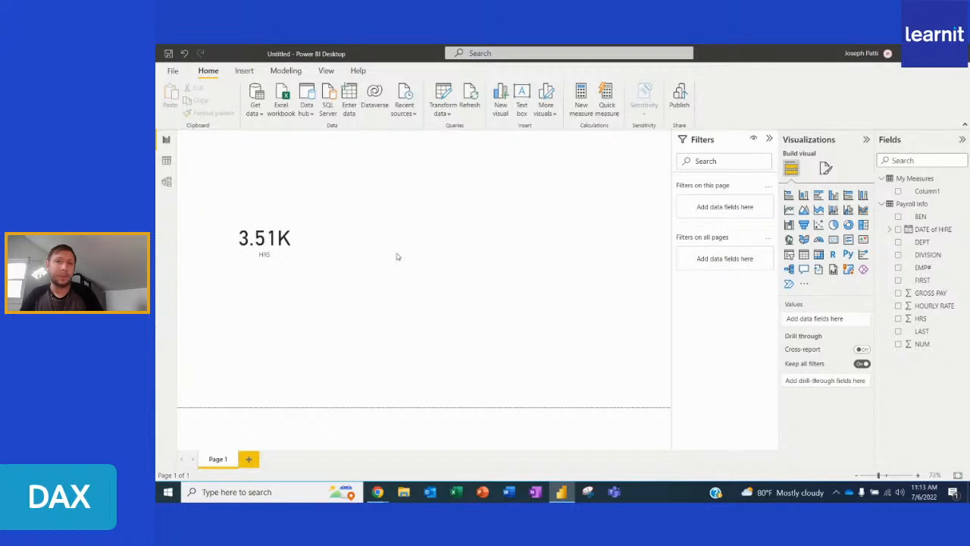
# - Create a measure in the My Measures table with the formula Total Hours = SUM('Payroll Info'[HRS])
pyautogui.rightClick(908, 179)
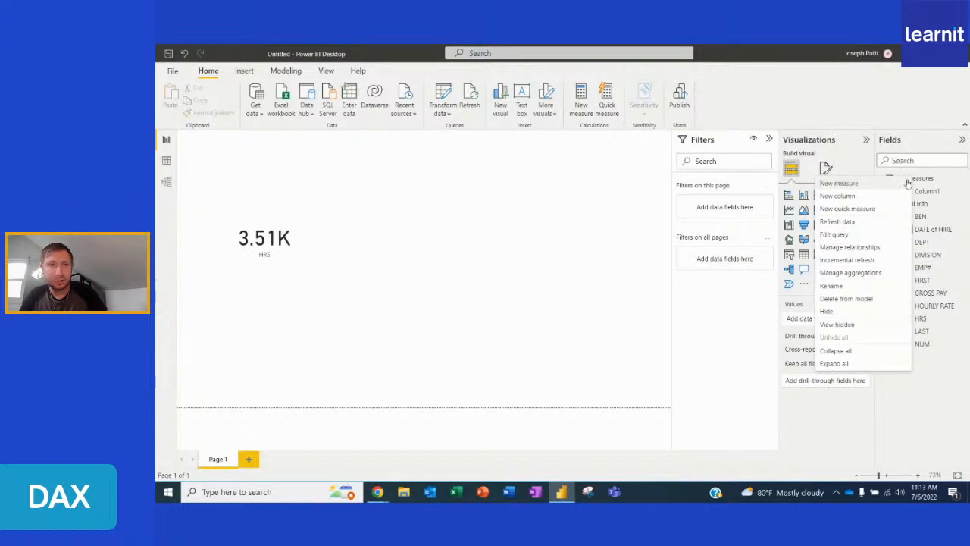
pyautogui.click(892, 184)
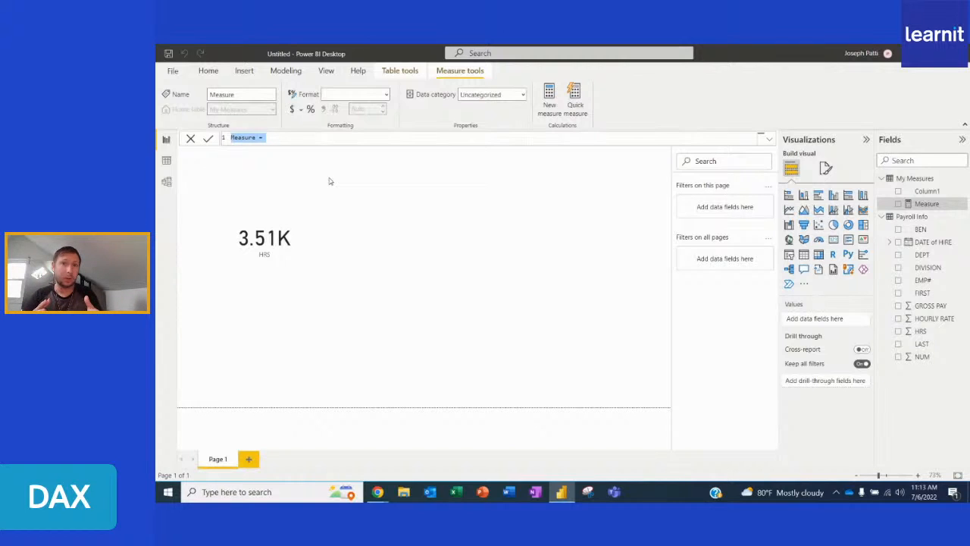
pyautogui.write('T')
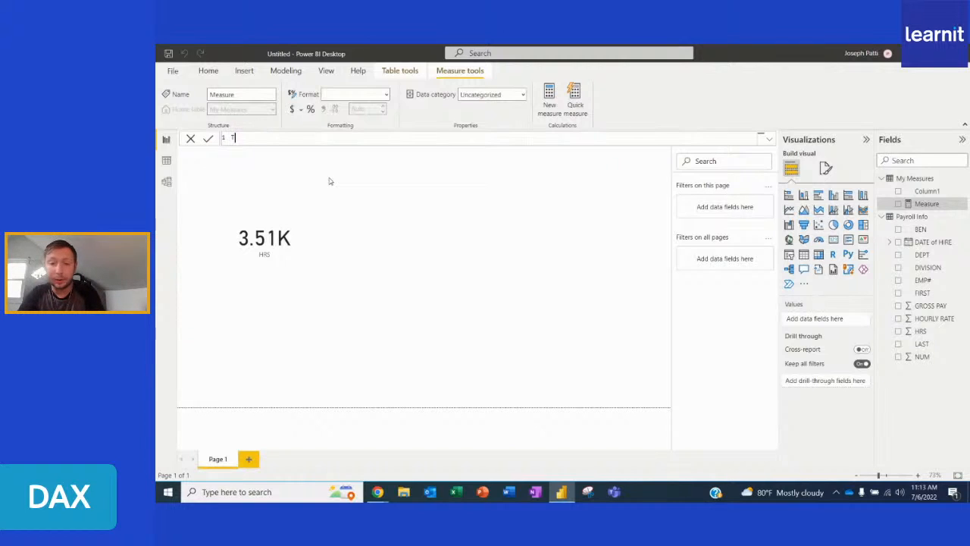
pyautogui.write('otal Hours =')
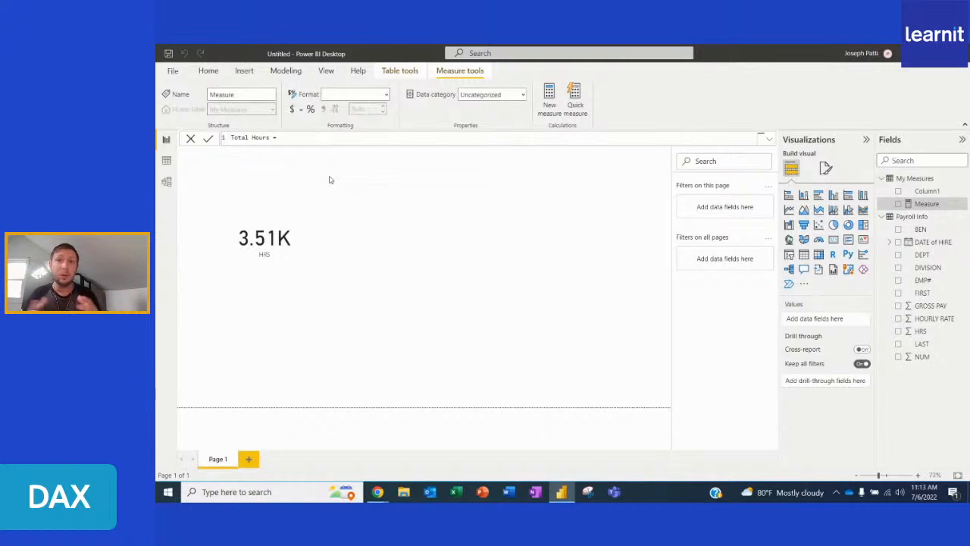
pyautogui.write('sum')
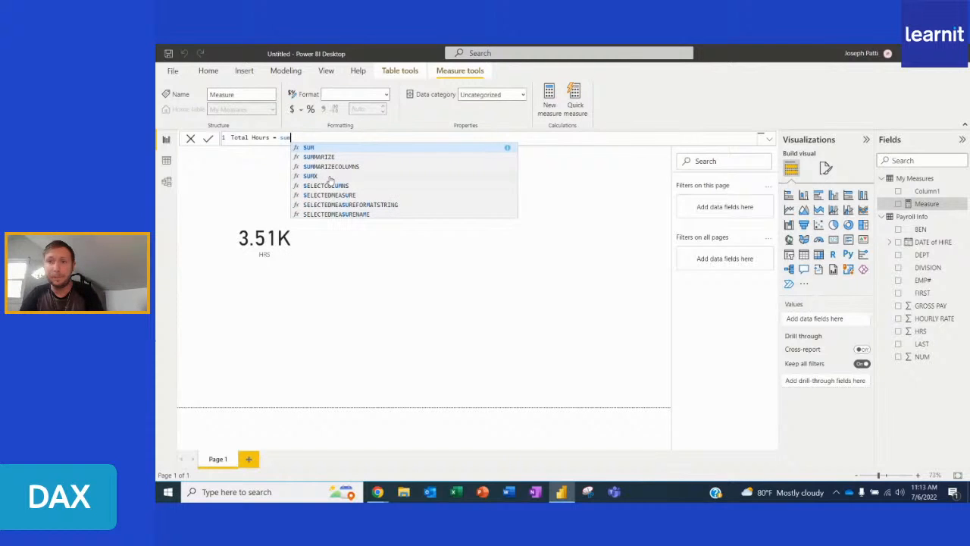
pyautogui.press('Tab')
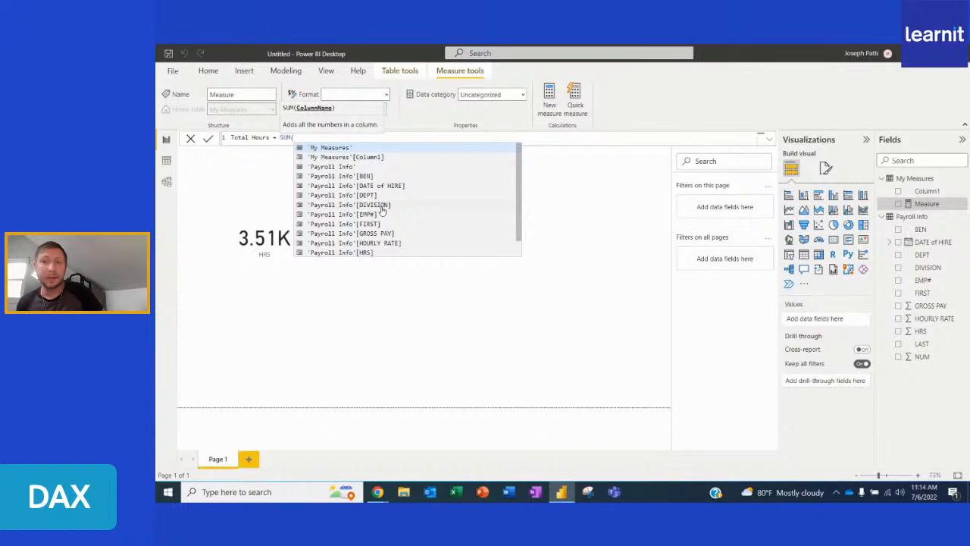
pyautogui.click(369, 253)
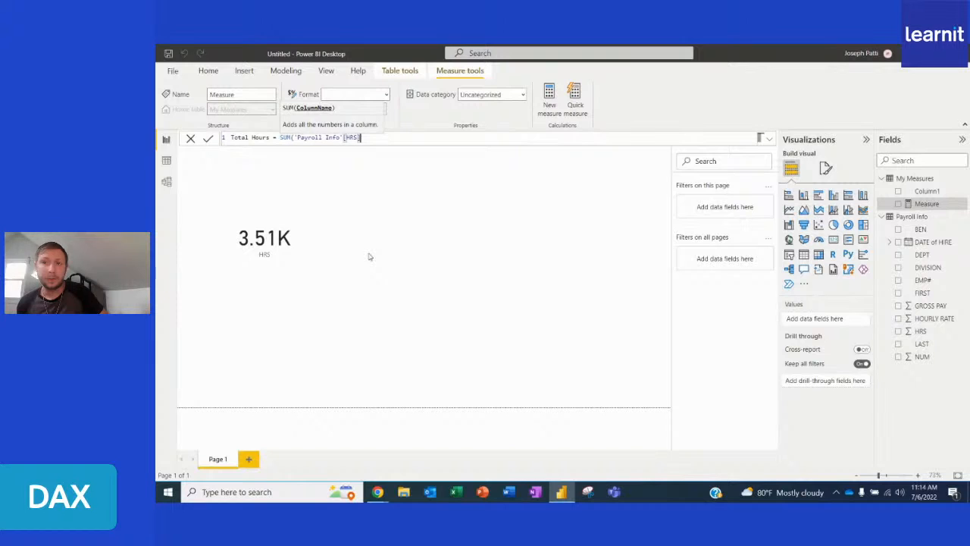
pyautogui.write(')')
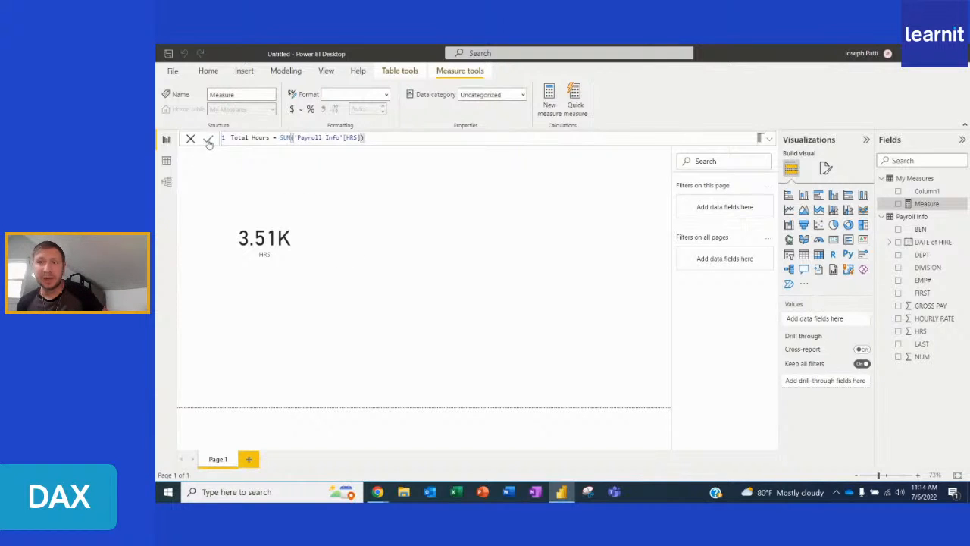
pyautogui.press('Return')
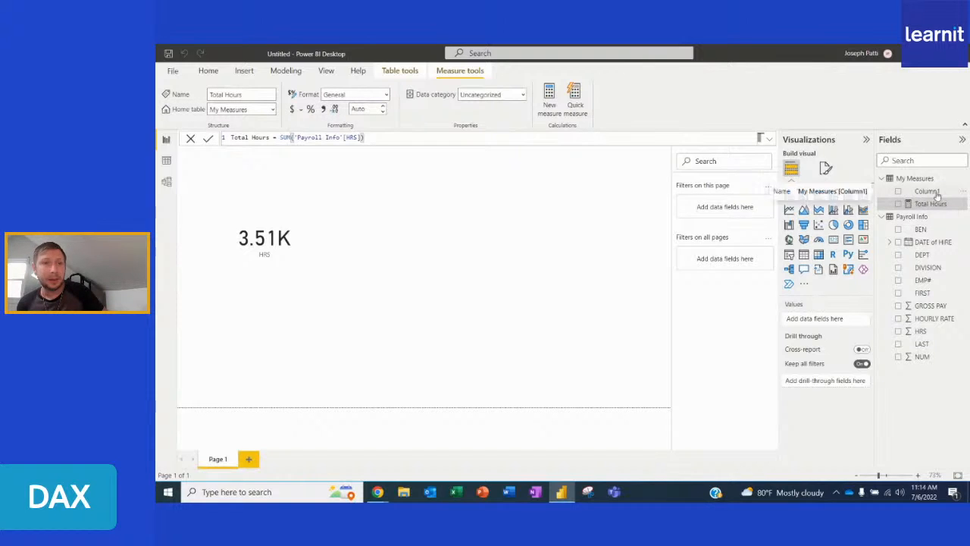
# - Delete Column1 from the My Measures table
pyautogui.click(961, 192)
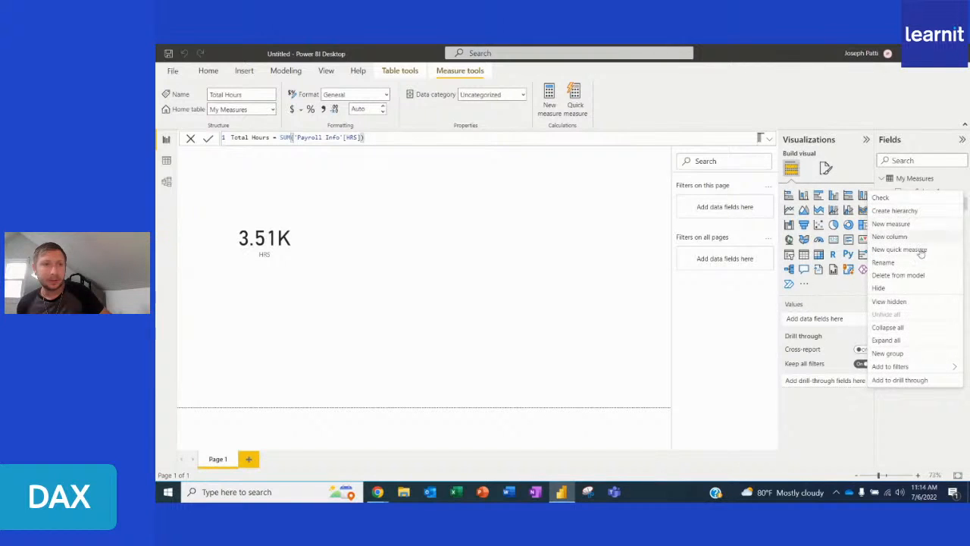
pyautogui.click(908, 275)
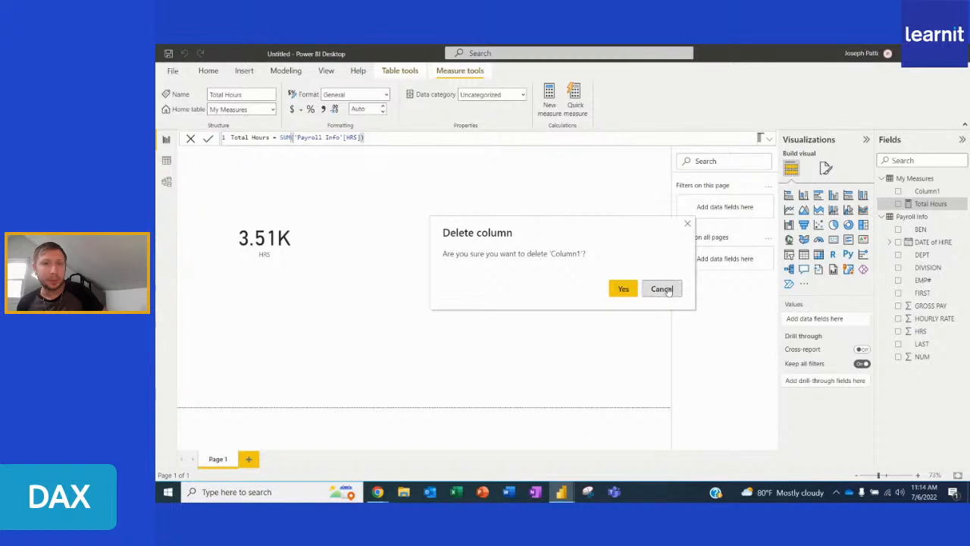
pyautogui.click(623, 289)
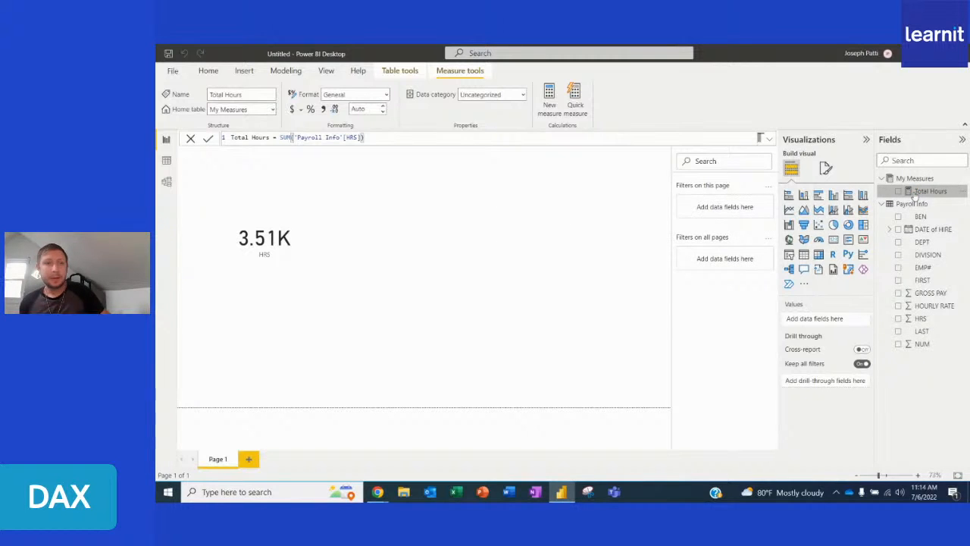
# - Add a second card visual showing the Total Hours measure and place it right beside the HRS card
pyautogui.click(834, 239)
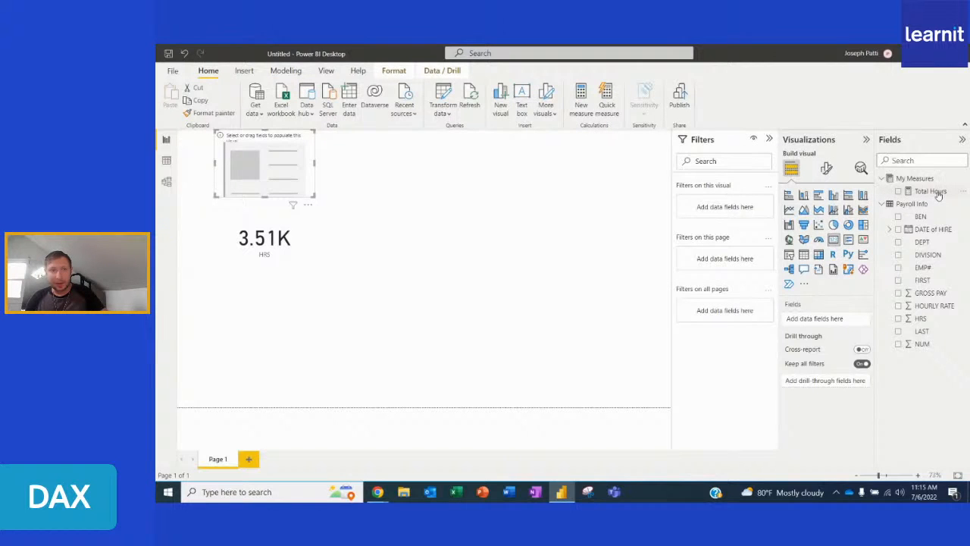
pyautogui.moveTo(931, 192); pyautogui.dragTo(848, 320)
pyautogui.moveTo(316, 149); pyautogui.dragTo(417, 222)
pyautogui.click(479, 221)
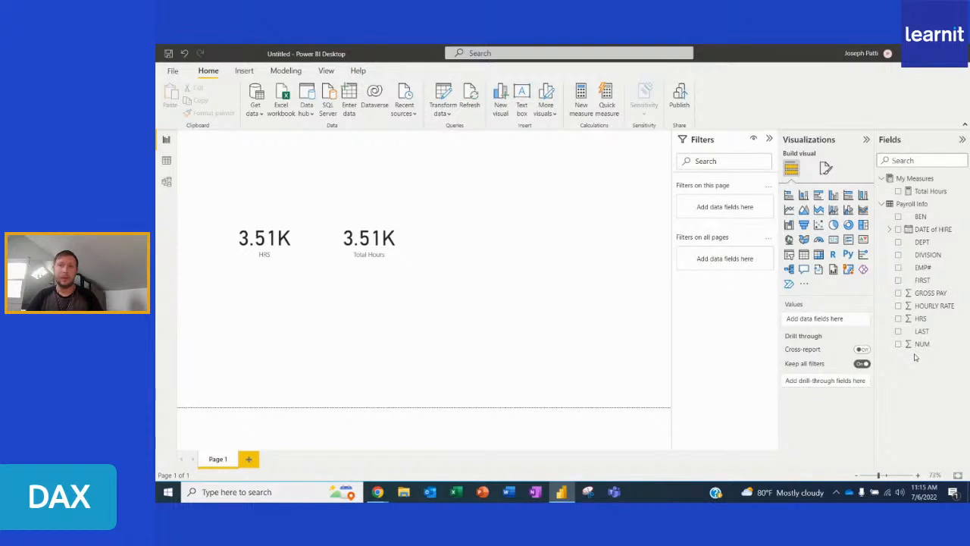
pyautogui.moveTo(253, 239)
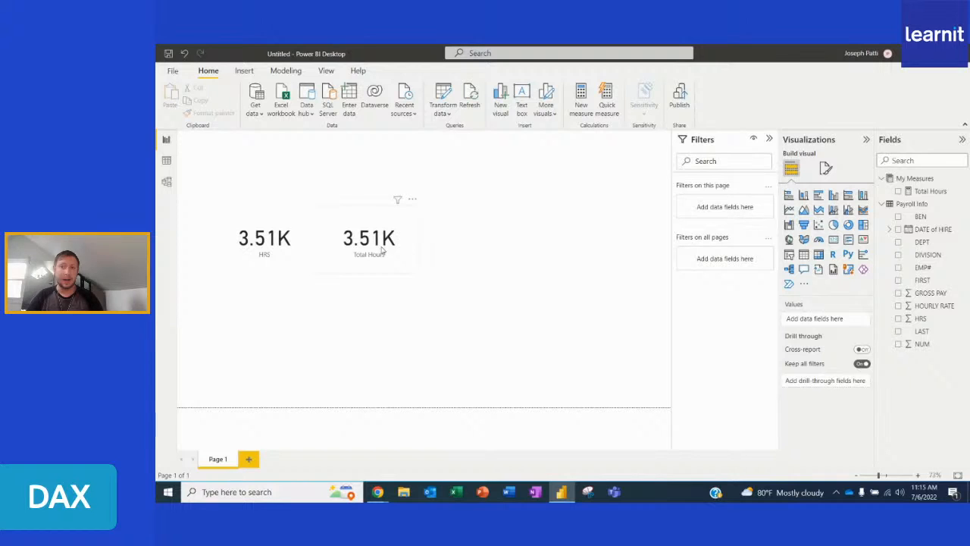
# - Multiply the Total Hours measure's SUM formula by .05 and rename the measure Projected Total Hours
pyautogui.click(920, 194)
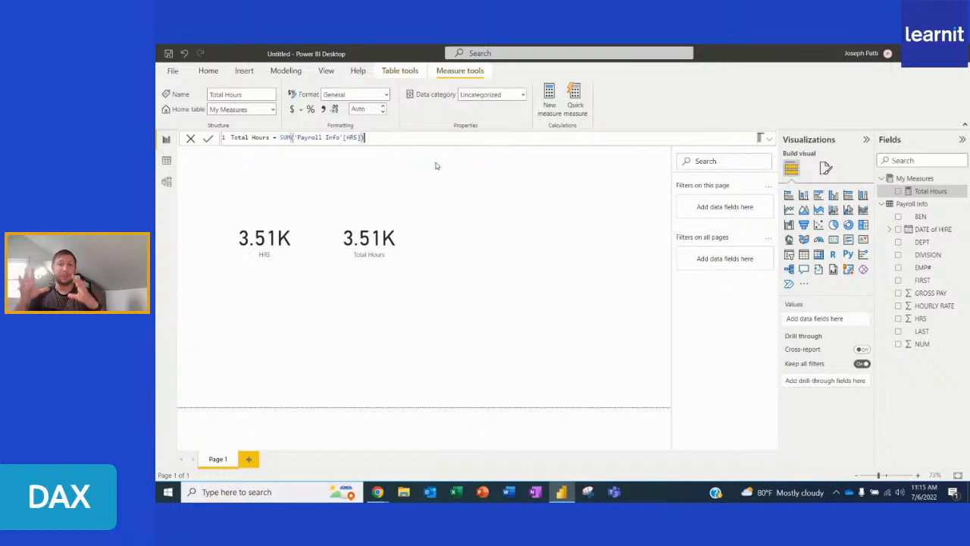
pyautogui.write('*')
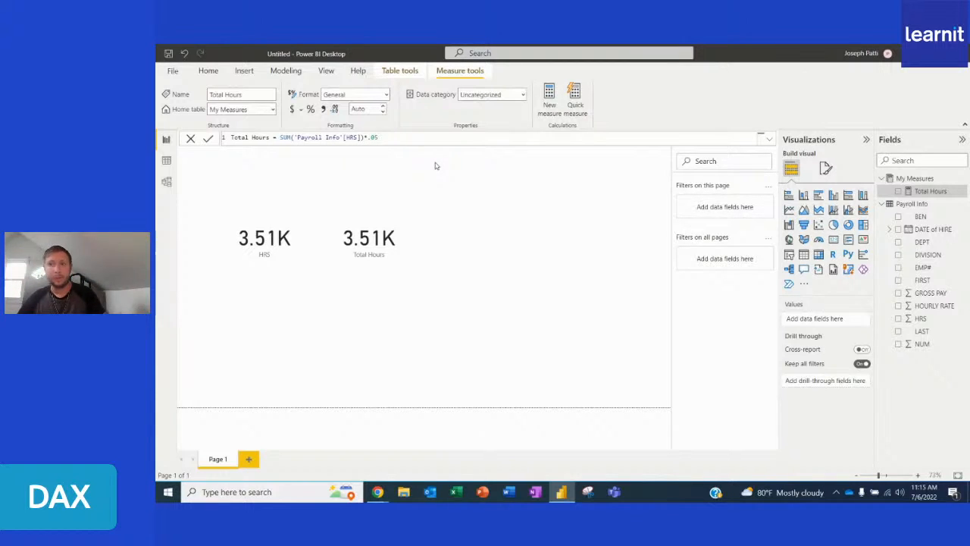
pyautogui.click(209, 140)
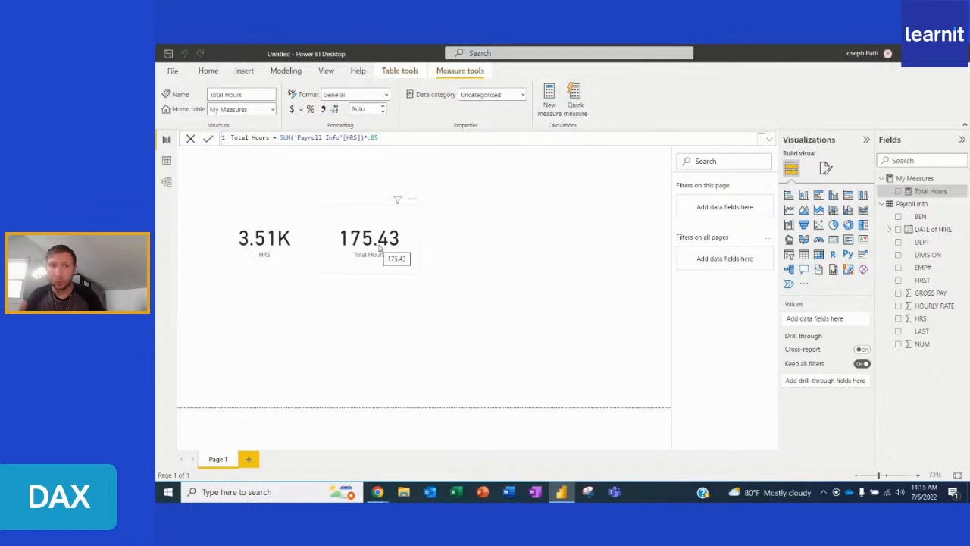
pyautogui.click(232, 137)
pyautogui.write('Projected')
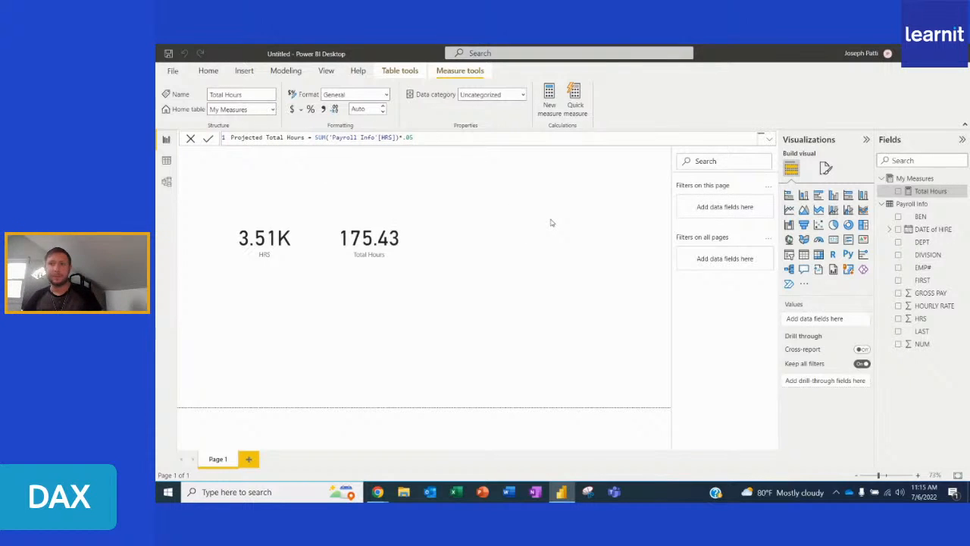
pyautogui.press('Return')
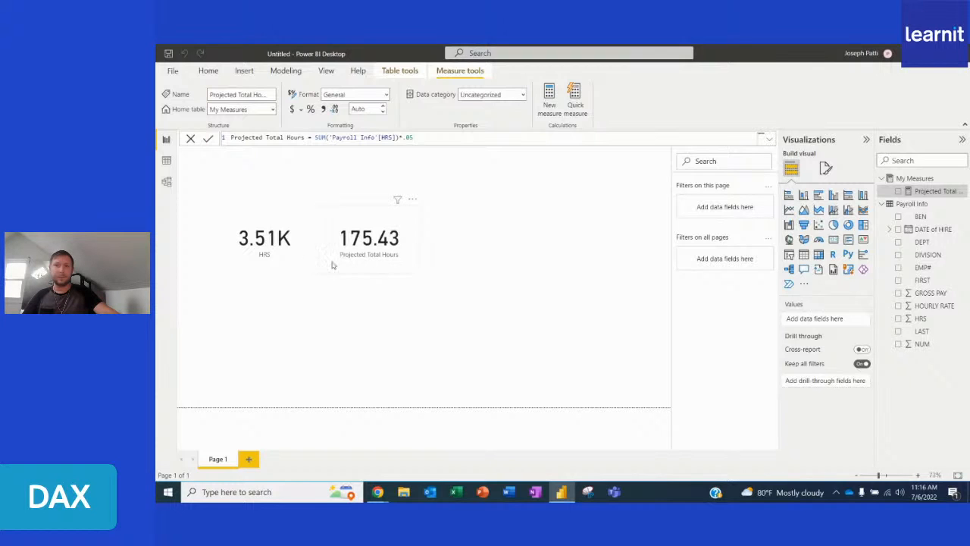
# - Delete the HRS card from the report page
pyautogui.click(283, 254)
pyautogui.press('Delete')
# - Shrink the Projected Total Hours card slightly and move it to the top of the report page
pyautogui.click(329, 222)
pyautogui.moveTo(326, 212); pyautogui.dragTo(330, 218)
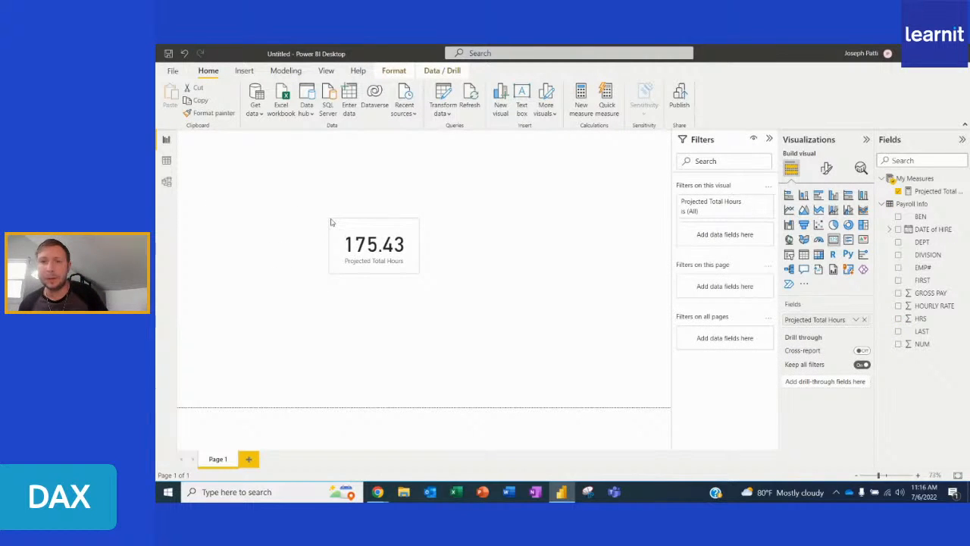
pyautogui.click(421, 234)
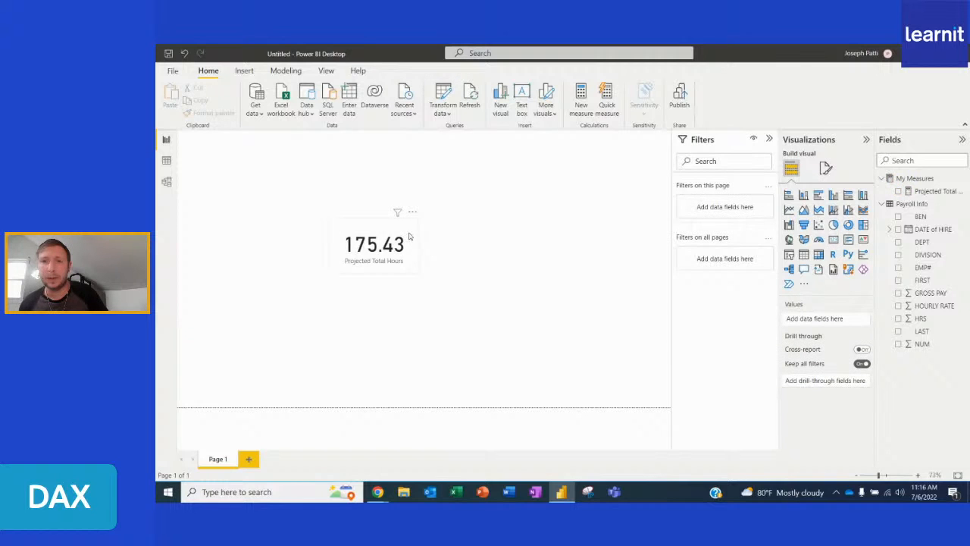
pyautogui.moveTo(415, 233); pyautogui.dragTo(377, 156)
pyautogui.click(461, 337)
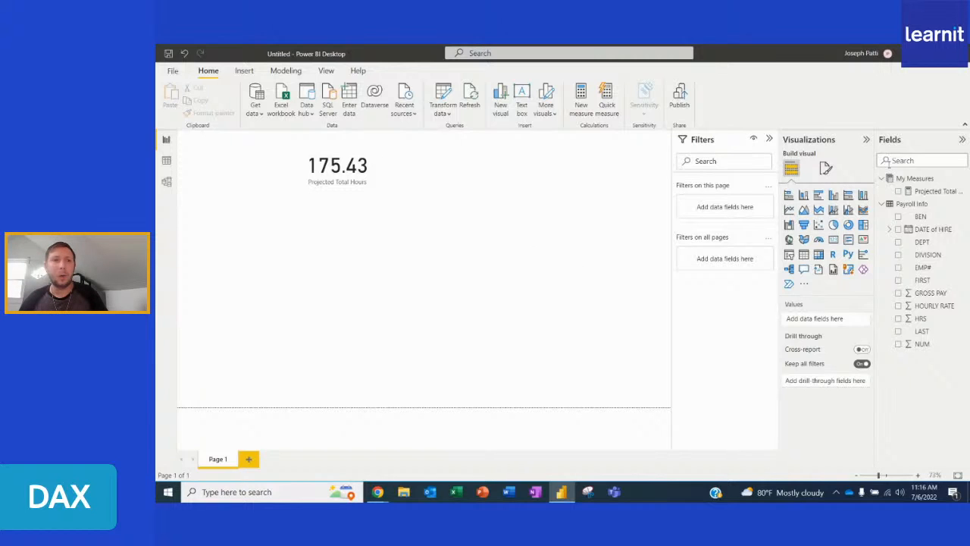
# - Create a Total Hours measure in the My Measures table that sums the HRS column of Payroll Info
pyautogui.rightClick(917, 179)
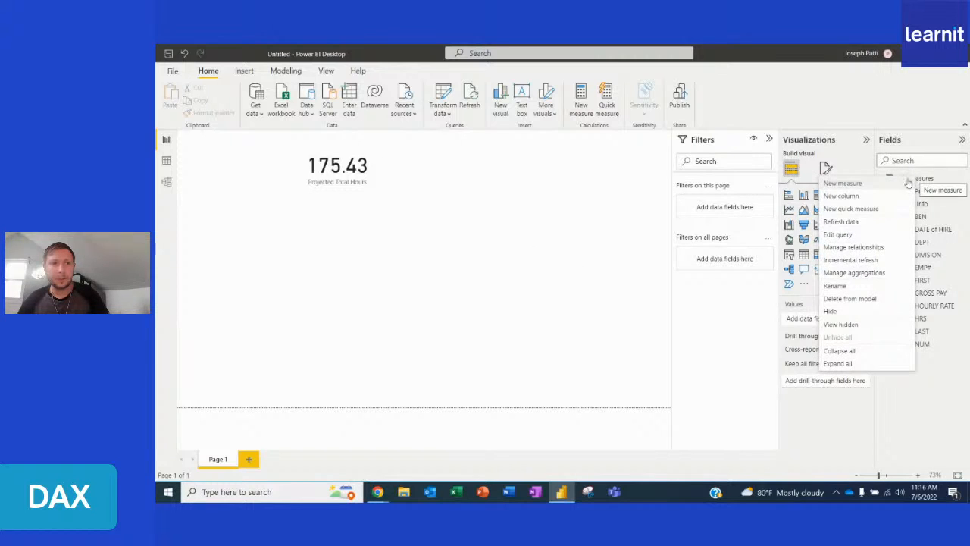
pyautogui.click(898, 186)
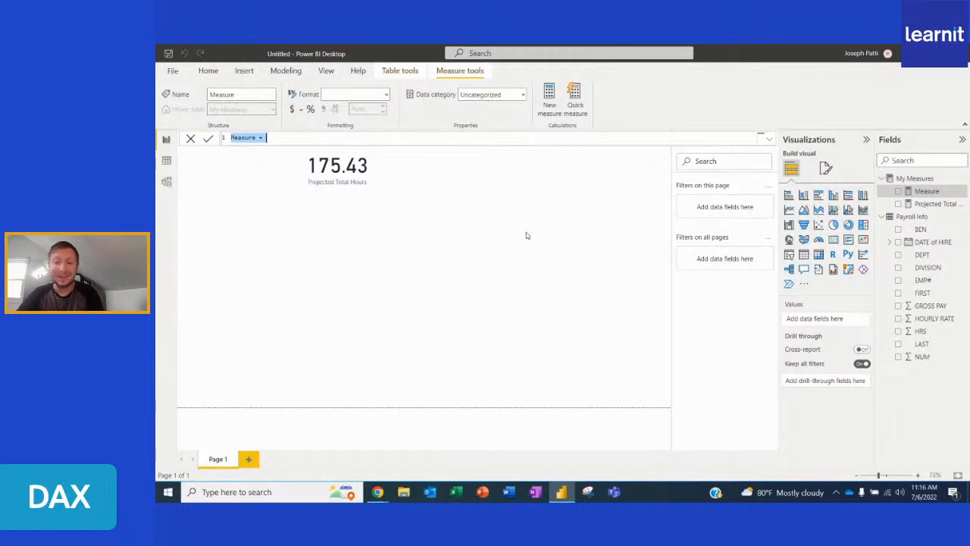
pyautogui.write('Total Hour')
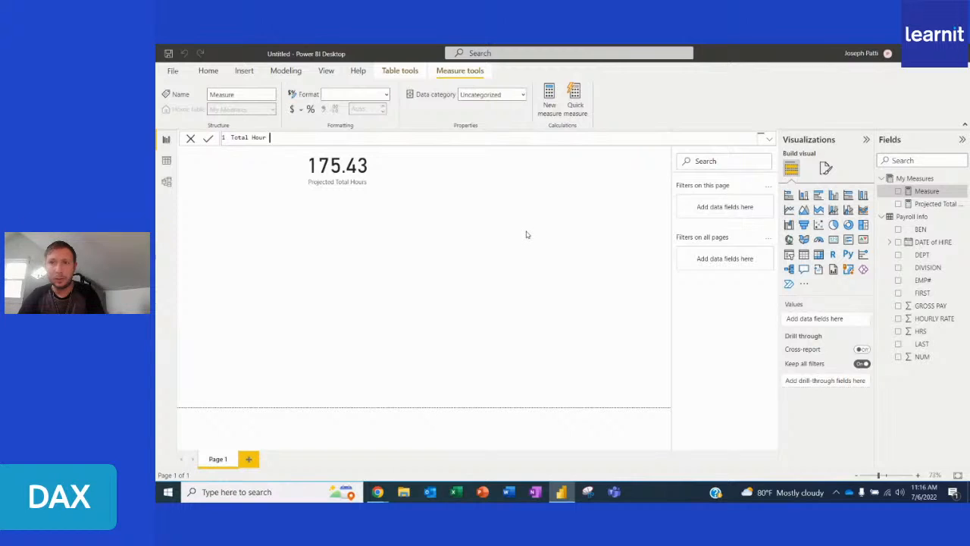
pyautogui.write(' s =')
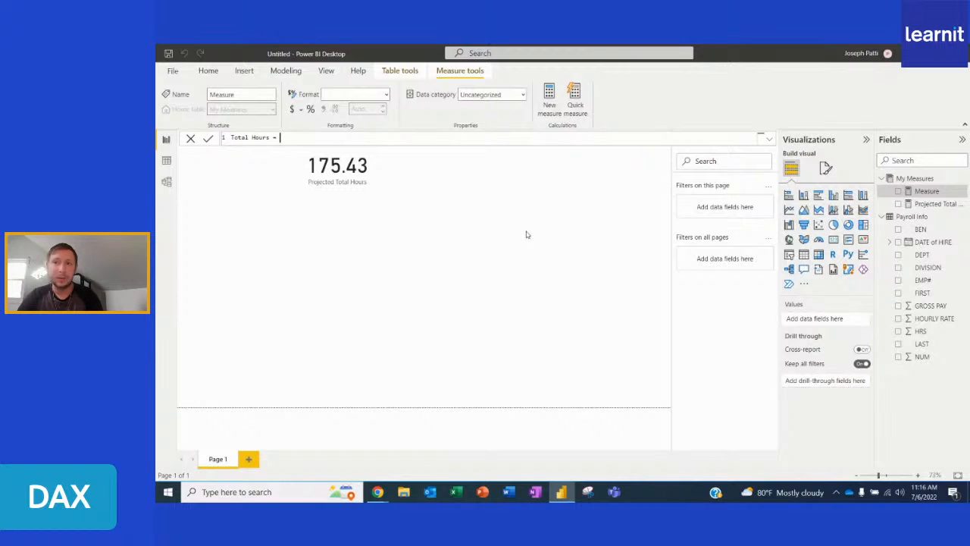
pyautogui.write('SUM(')
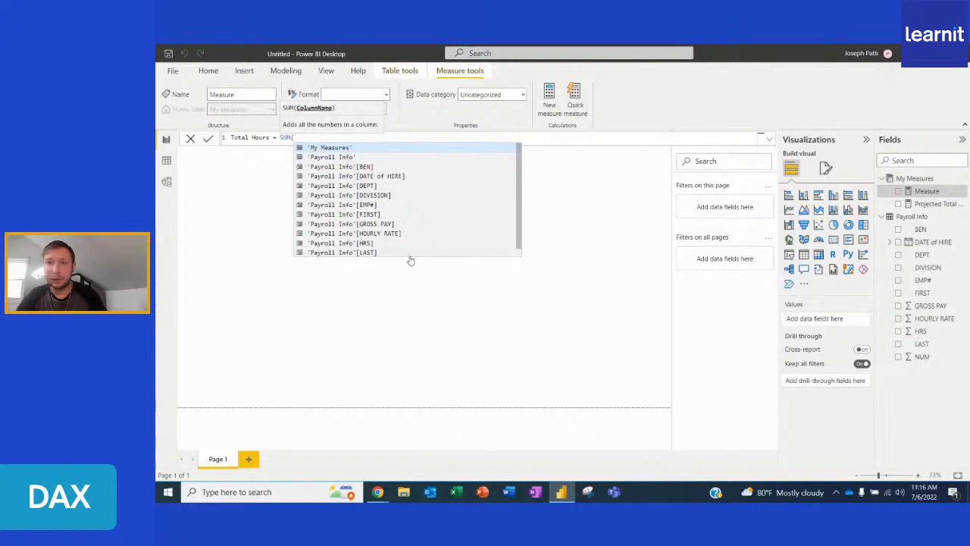
pyautogui.click(342, 244)
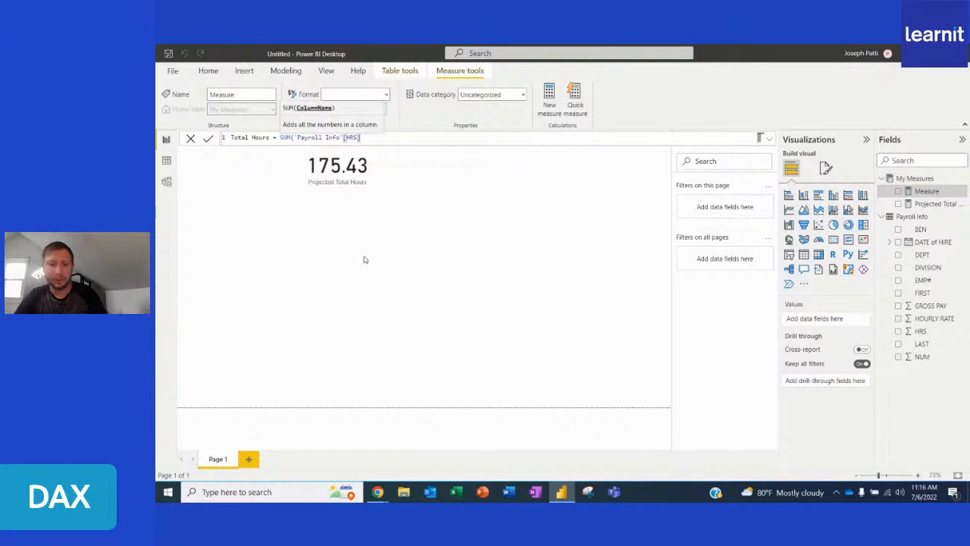
pyautogui.write(')')
pyautogui.press('Return')
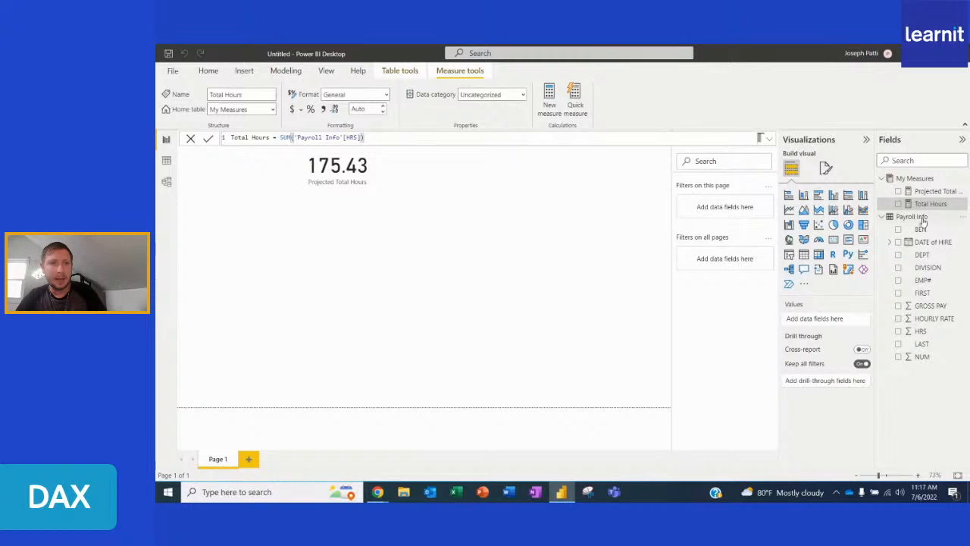
# - Add a card visual showing Total Hours, reduce its height, and place it just left of the Projected Total Hours card
pyautogui.click(833, 239)
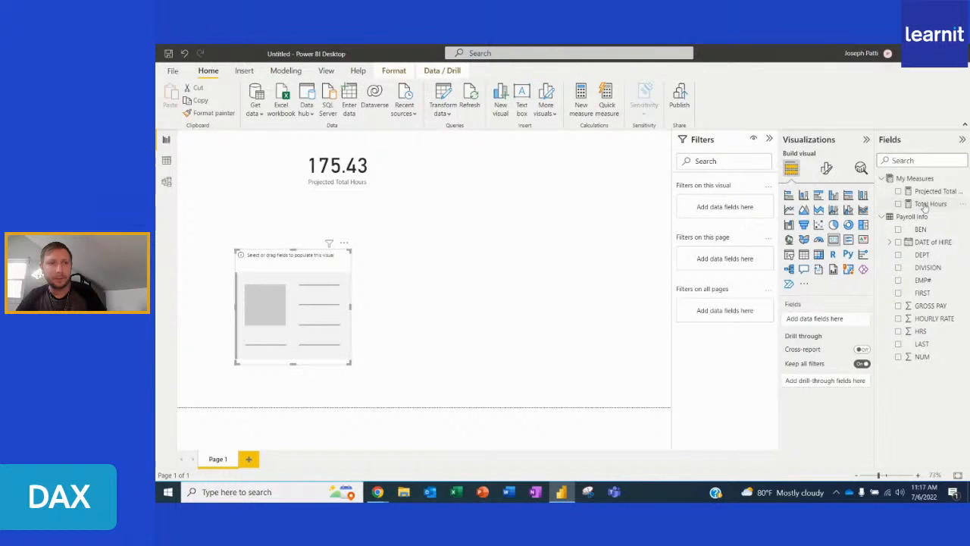
pyautogui.moveTo(929, 205); pyautogui.dragTo(803, 319)
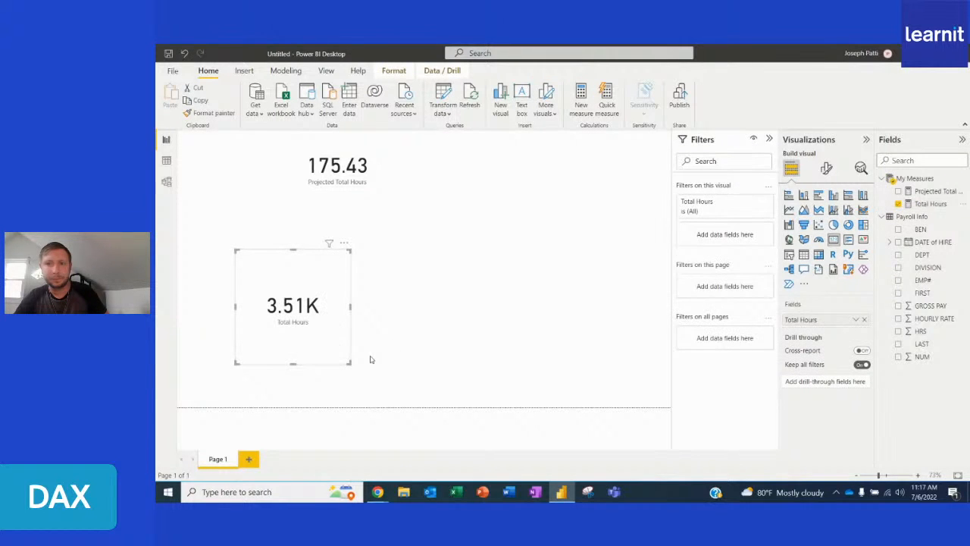
pyautogui.moveTo(350, 363); pyautogui.dragTo(349, 304)
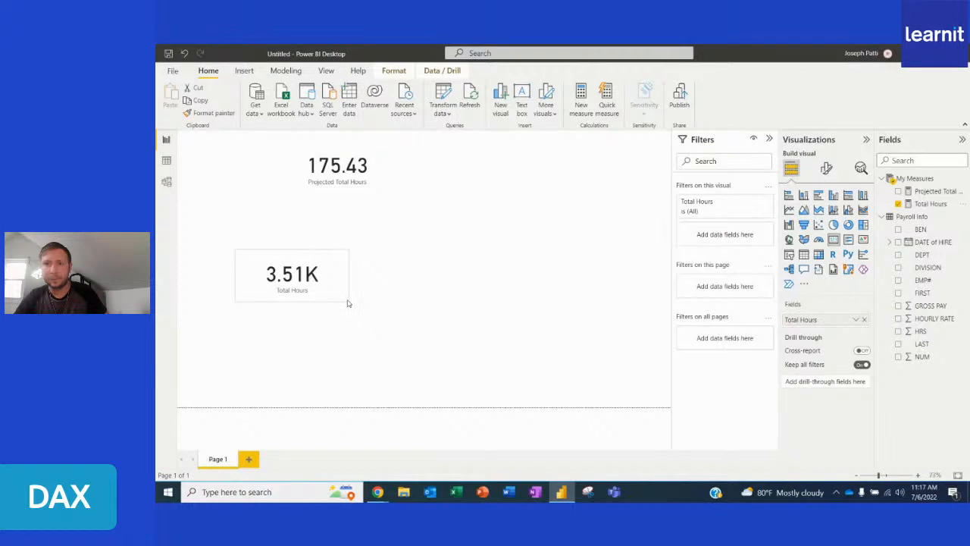
pyautogui.moveTo(331, 253); pyautogui.dragTo(279, 141)
pyautogui.click(428, 172)
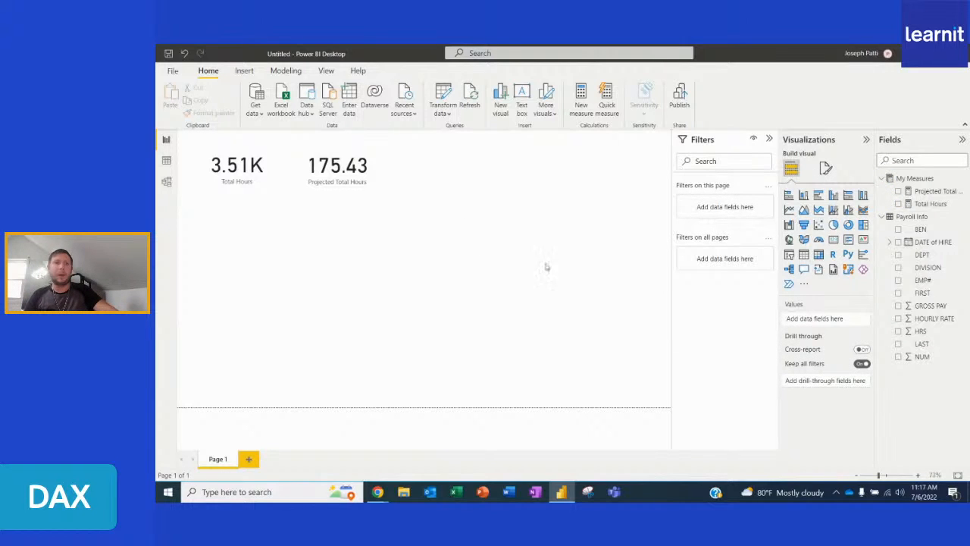
# - Create an Average Hours measure in My Measures with the formula AVERAGE('Payroll Info'[HRS])
pyautogui.rightClick(900, 184)
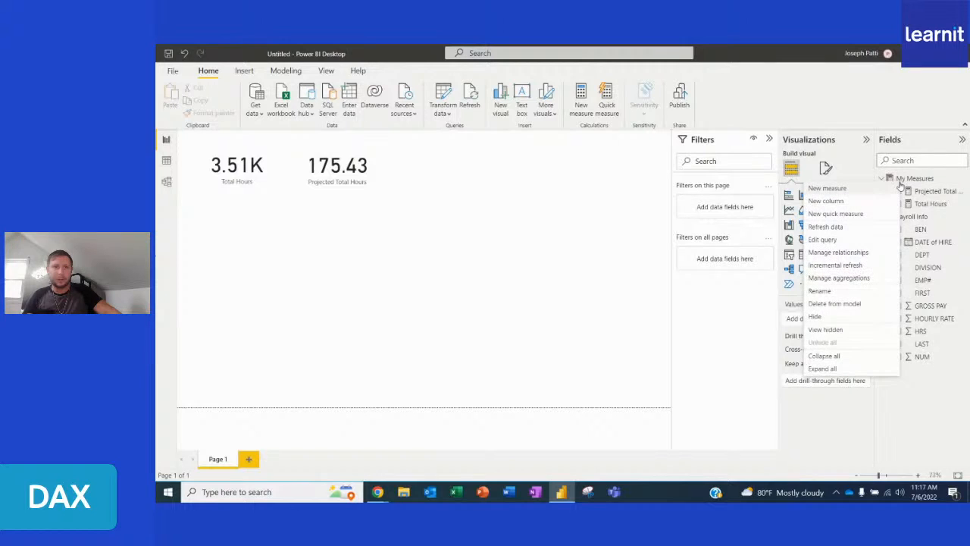
pyautogui.click(873, 189)
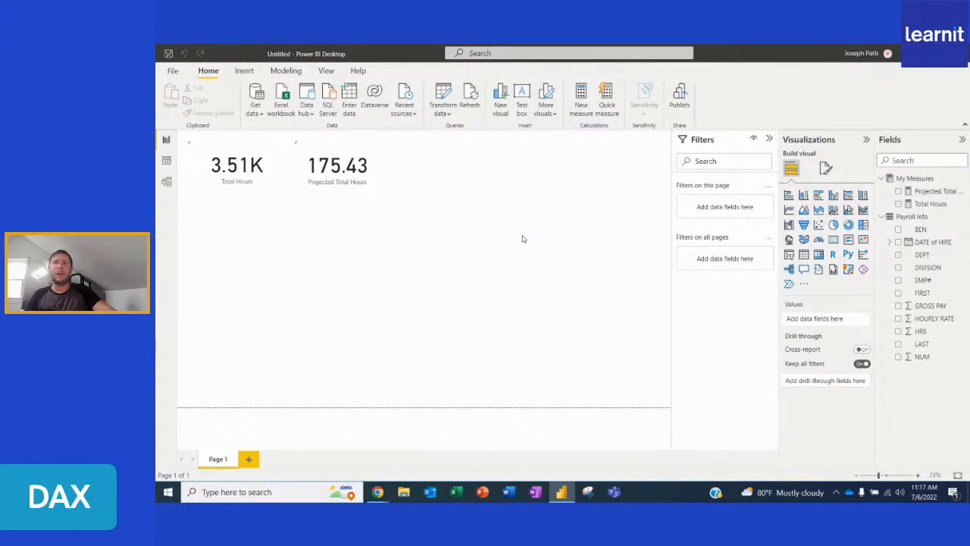
pyautogui.write('Average Hours =')
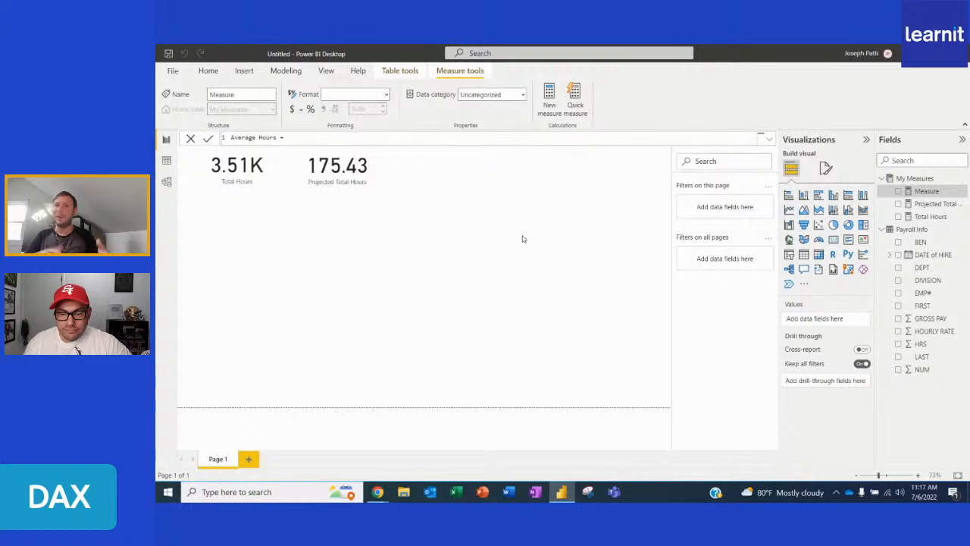
pyautogui.write('Aver')
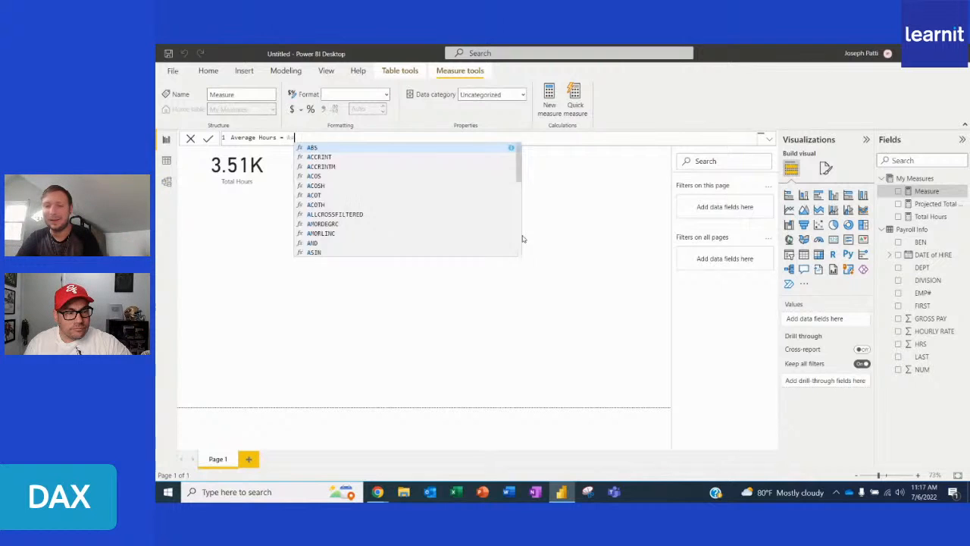
pyautogui.write('a')
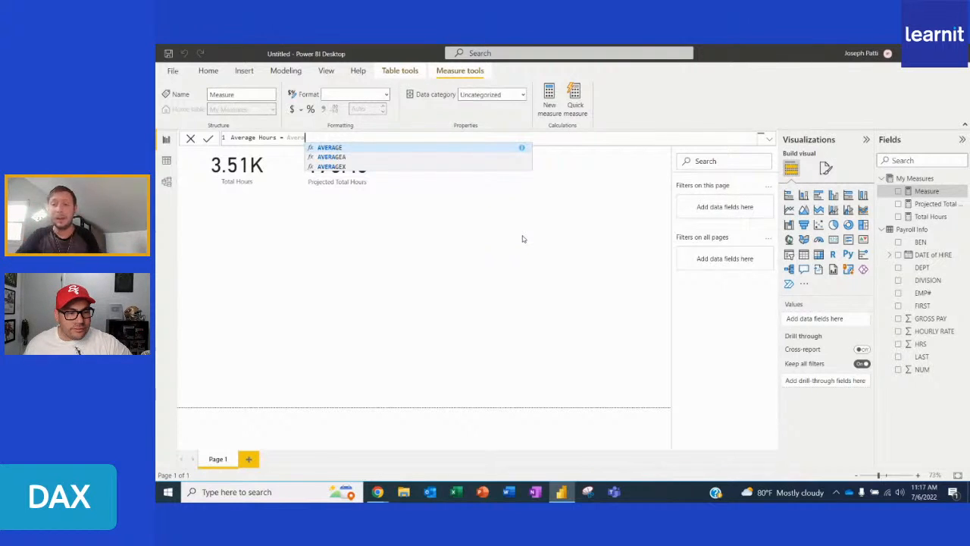
pyautogui.press('Tab')
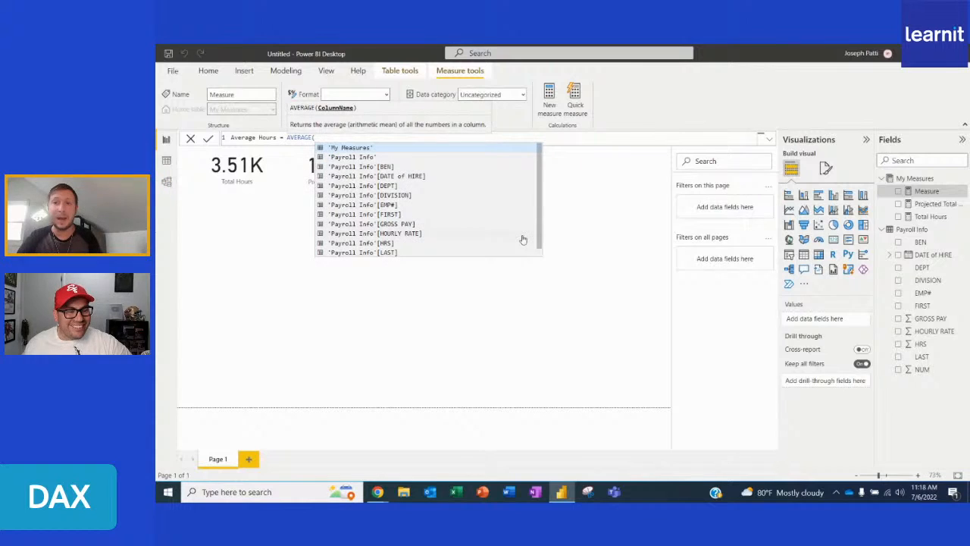
pyautogui.click(378, 243)
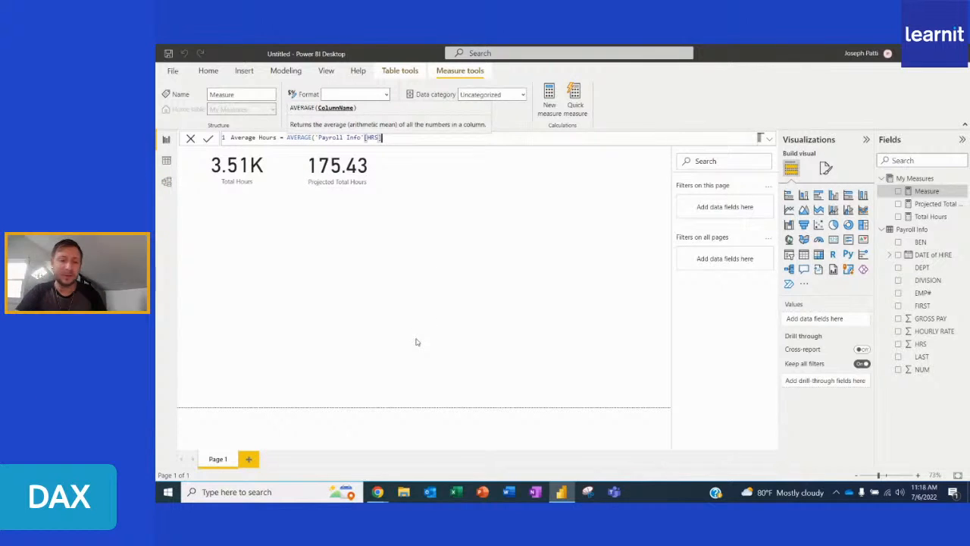
pyautogui.write(')')
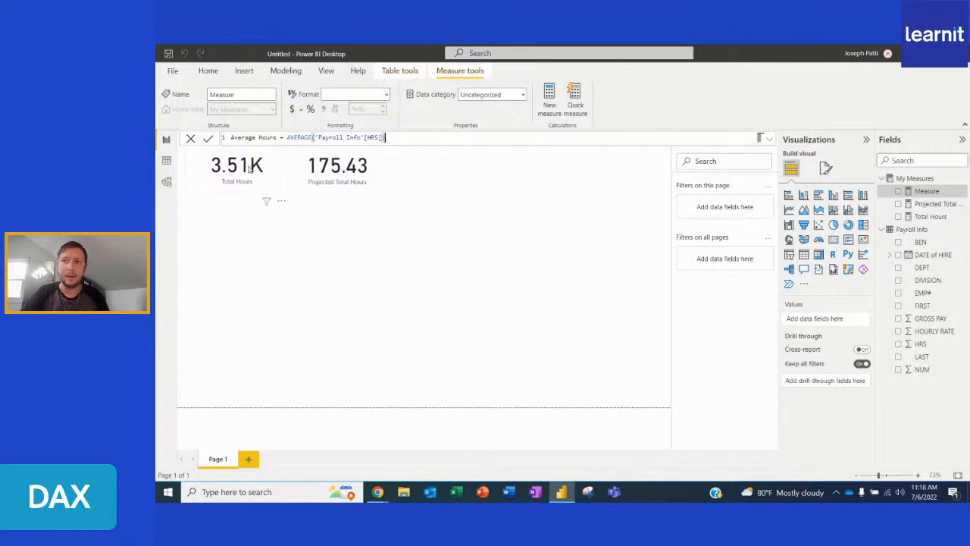
pyautogui.press('Return')
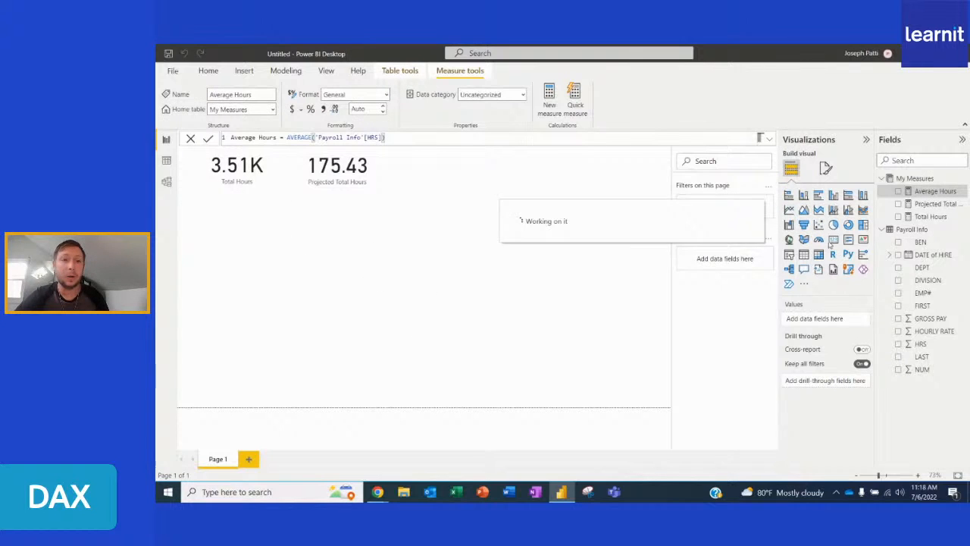
# - Add a card visual showing Average Hours and place it just right of the Projected Total Hours card
pyautogui.click(834, 240)
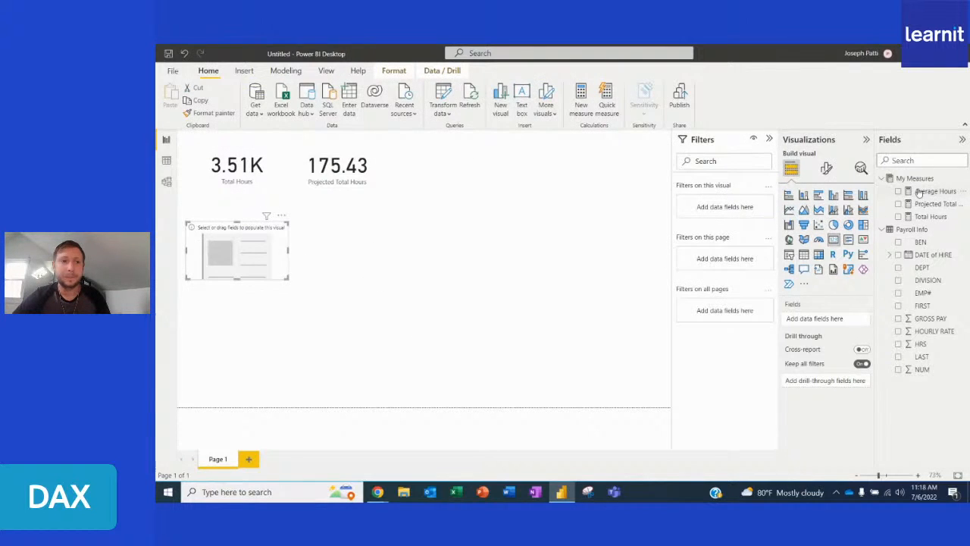
pyautogui.moveTo(920, 191); pyautogui.dragTo(822, 319)
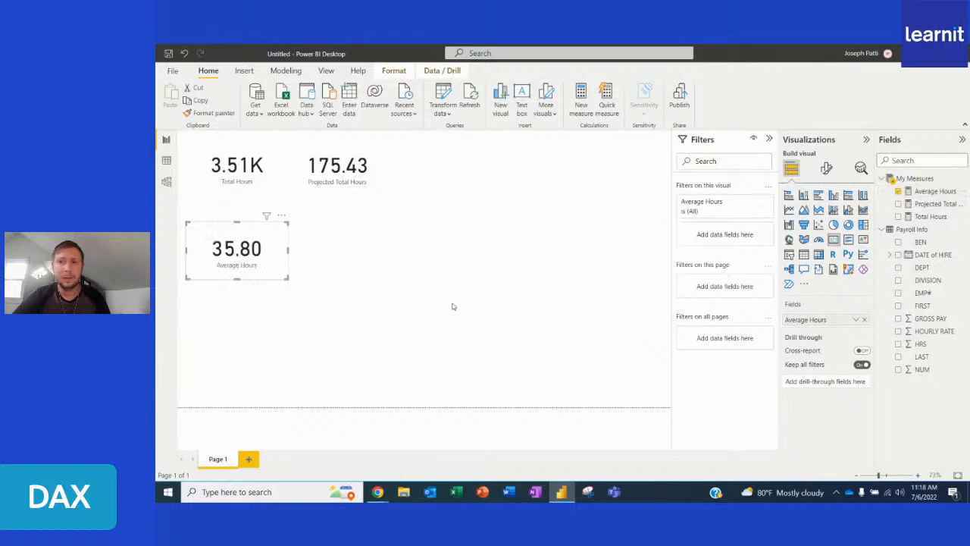
pyautogui.moveTo(287, 275); pyautogui.dragTo(485, 184)
pyautogui.click(420, 287)
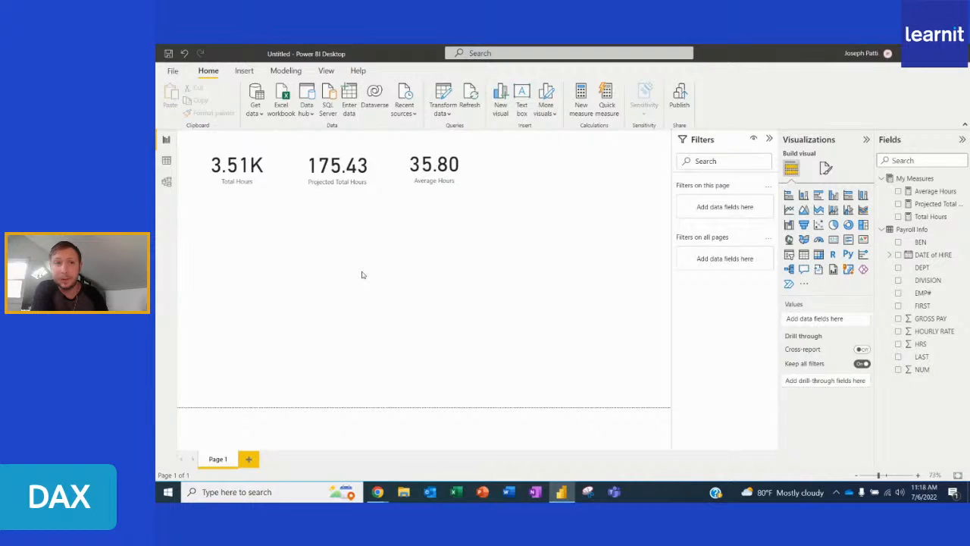
# - Start a new measure in My Measures named Sales Hours, opening its formula with the CALCULATE function
pyautogui.rightClick(906, 179)
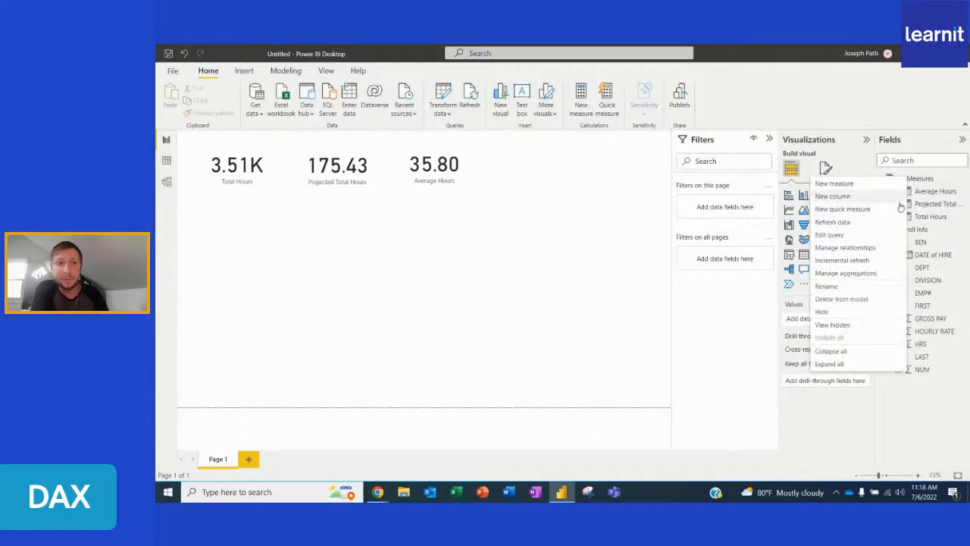
pyautogui.click(864, 191)
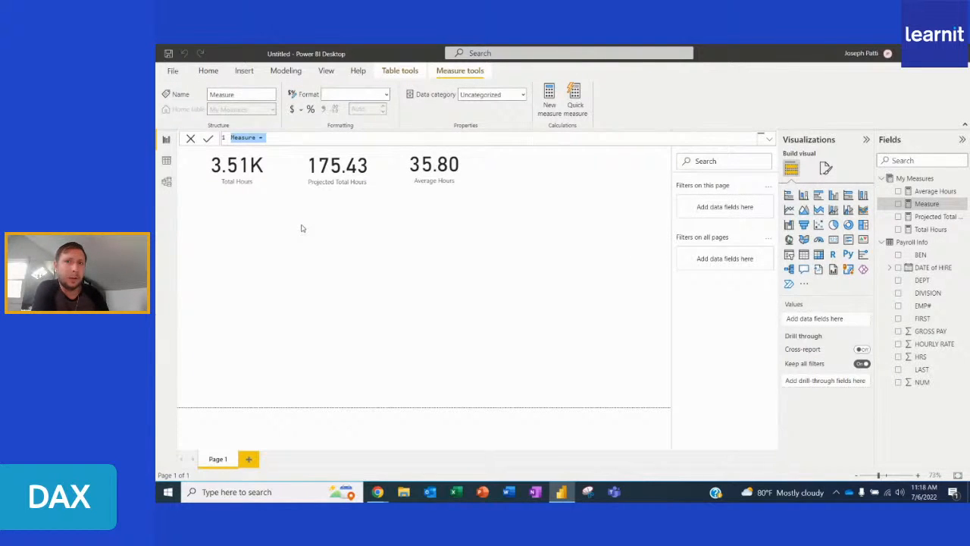
pyautogui.press('BackSpace')
pyautogui.write('Sales Hour')
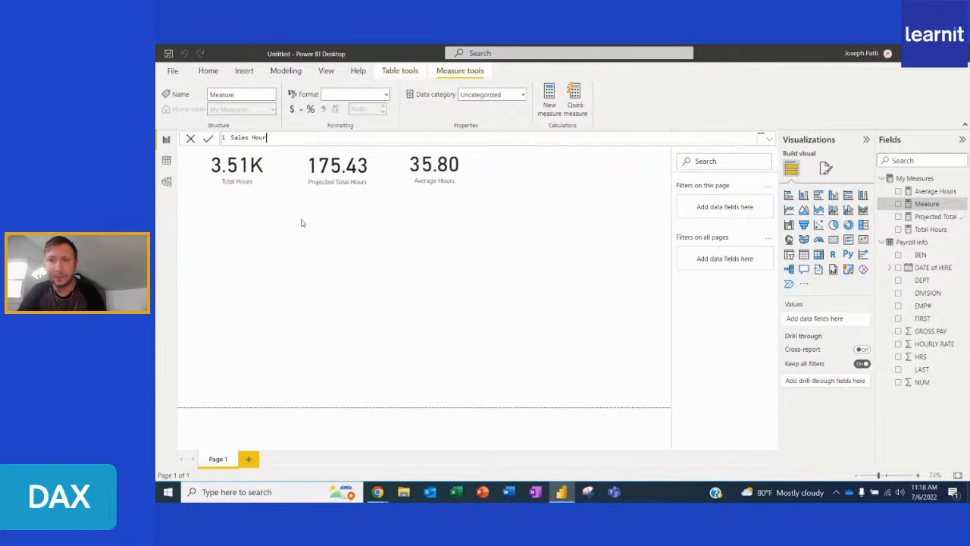
pyautogui.write('s = ')
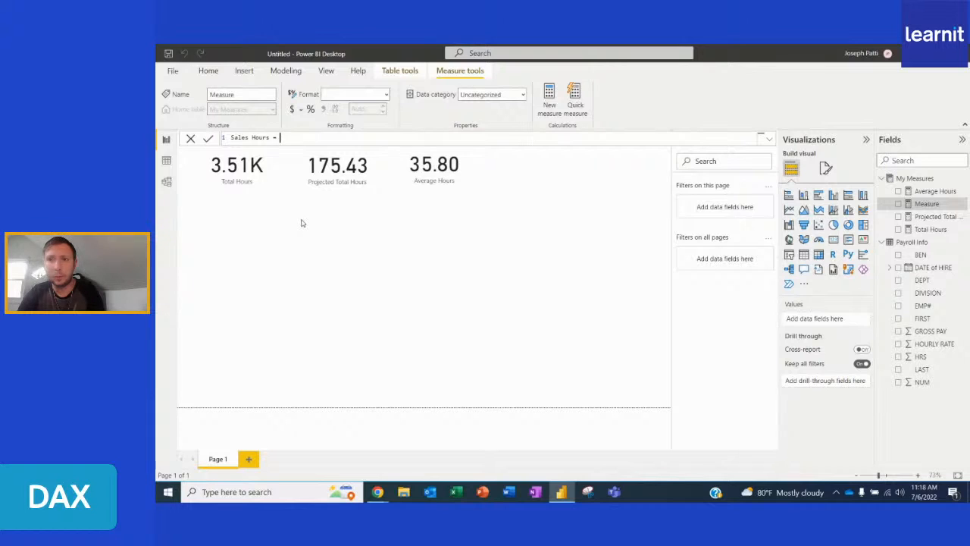
pyautogui.write('cal')
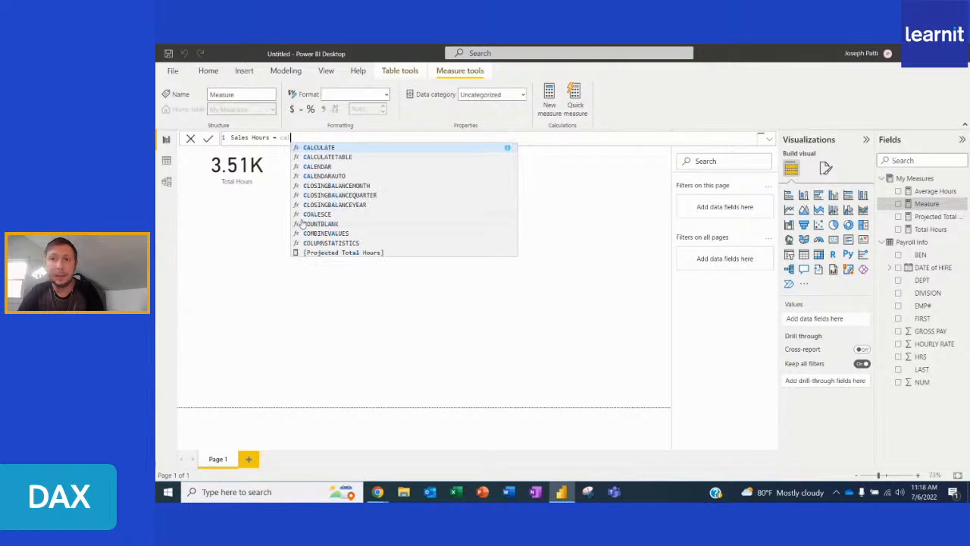
pyautogui.press('Tab')
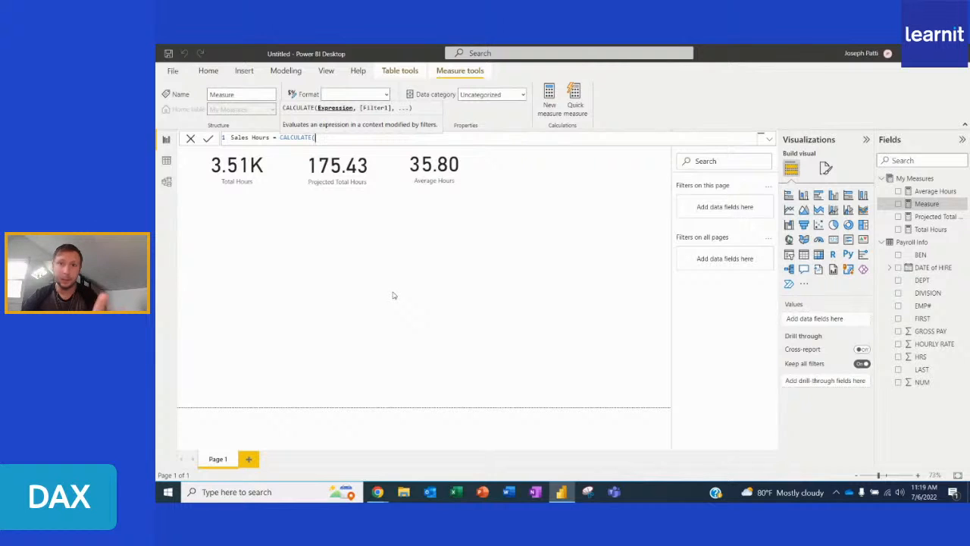
# - Try SUM('Payroll Info'[HRS]) as the CALCULATE expression of the Sales Hours measure, and clear it again
pyautogui.write('su')
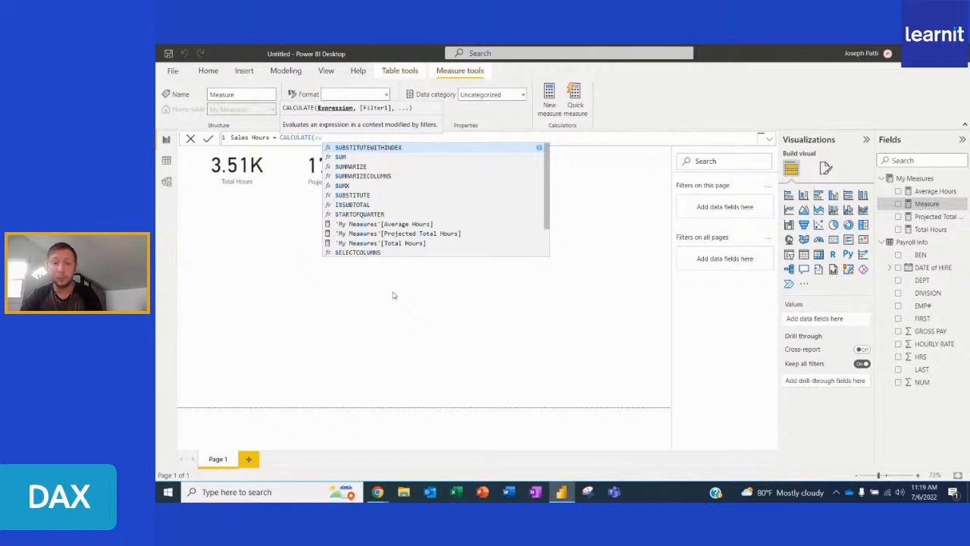
pyautogui.write('m')
pyautogui.press('Tab')
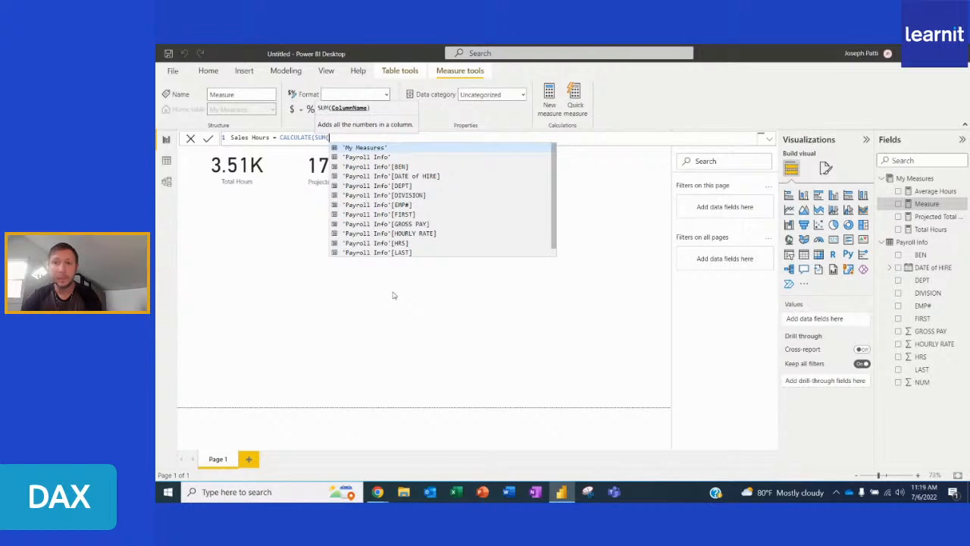
pyautogui.click(414, 244)
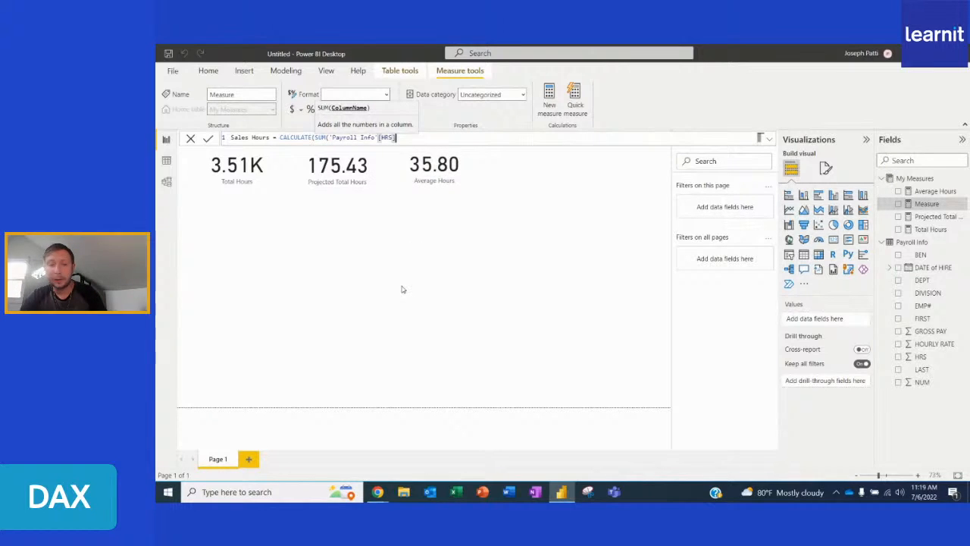
pyautogui.write(')')
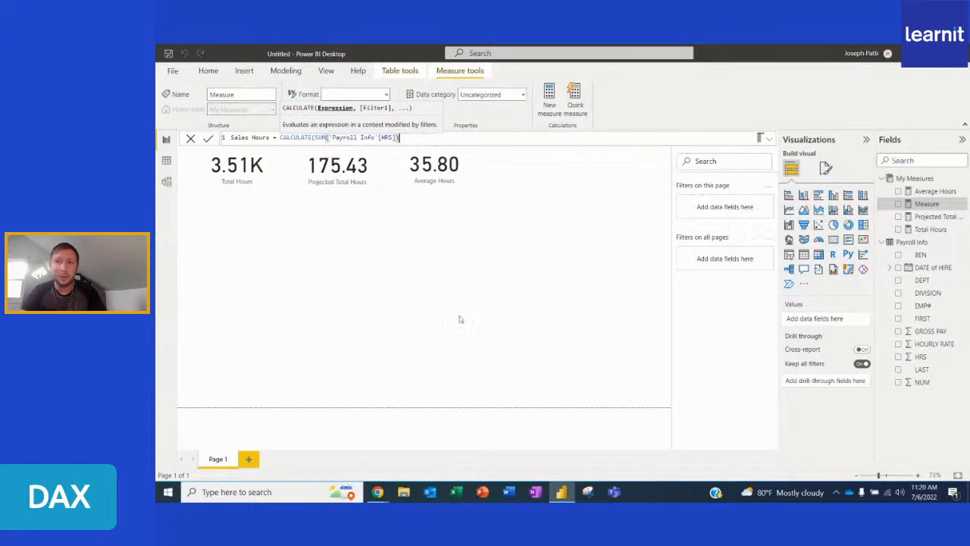
pyautogui.moveTo(400, 137); pyautogui.dragTo(316, 138)
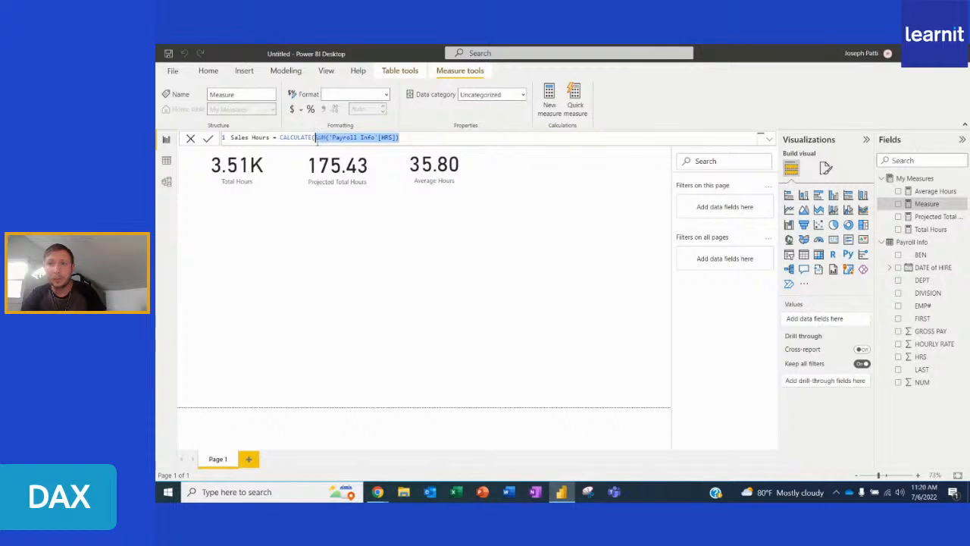
pyautogui.press('BackSpace')
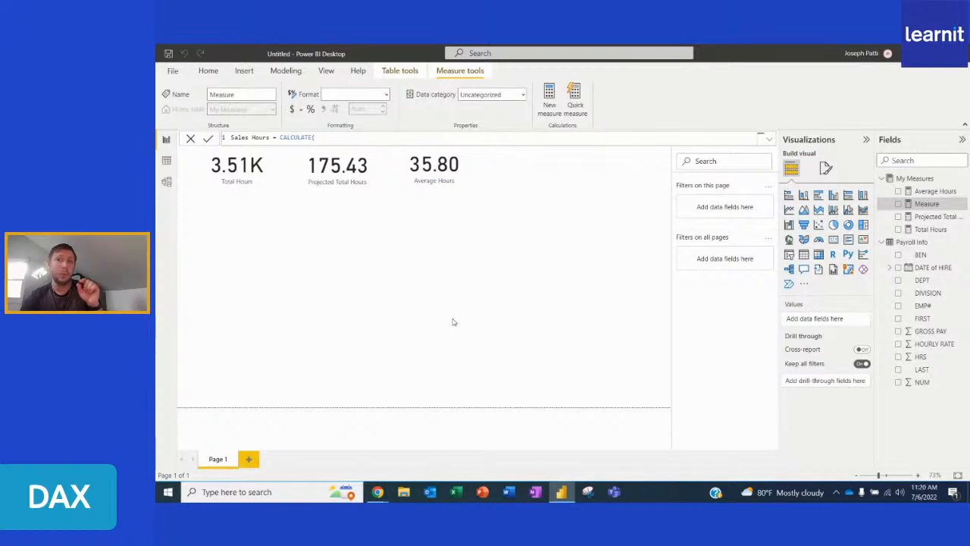
# - Complete the Sales Hours measure as CALCULATE([Total Hours],'Payroll Info'[DEPT] = "Sales") and commit it
pyautogui.write('[')
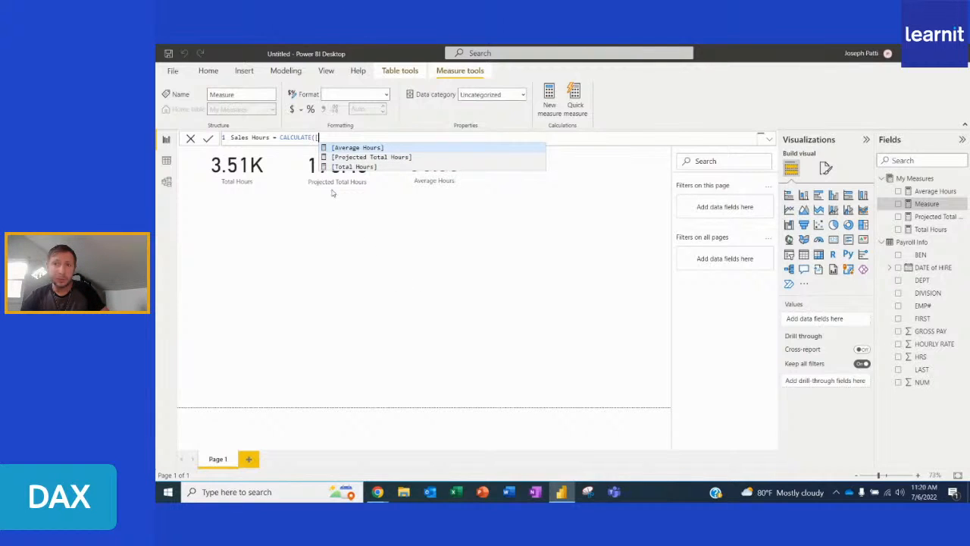
pyautogui.click(385, 168)
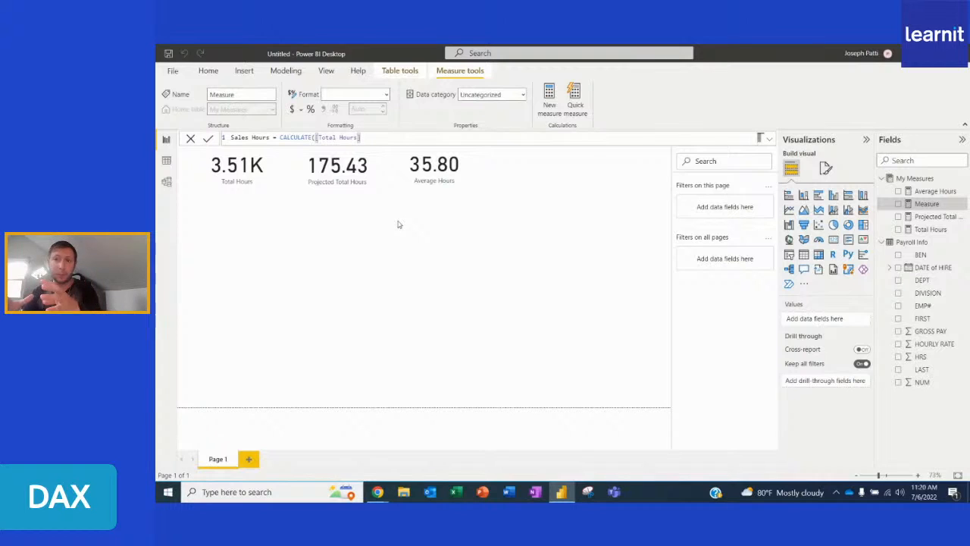
pyautogui.write(',')
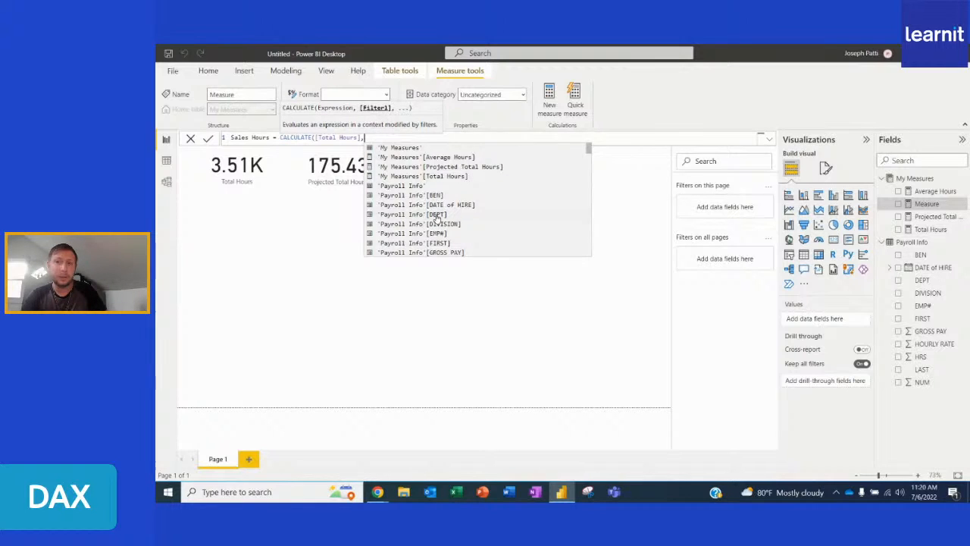
pyautogui.doubleClick(437, 218)
pyautogui.write('= "Sales')
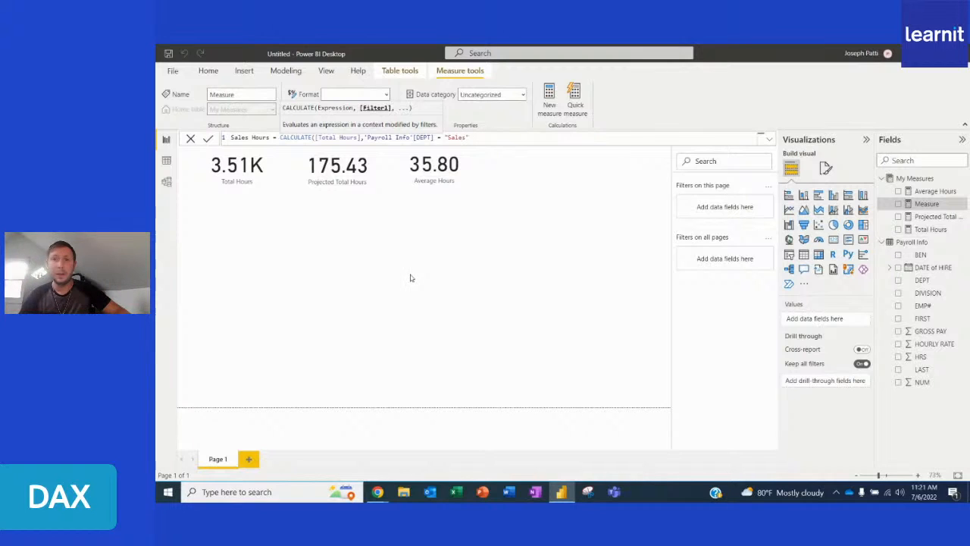
pyautogui.write(')')
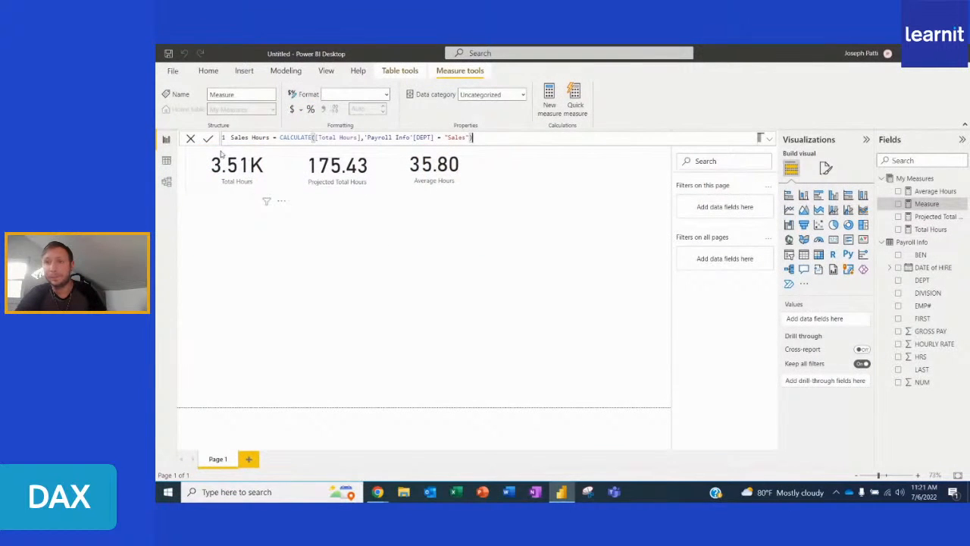
pyautogui.click(208, 139)
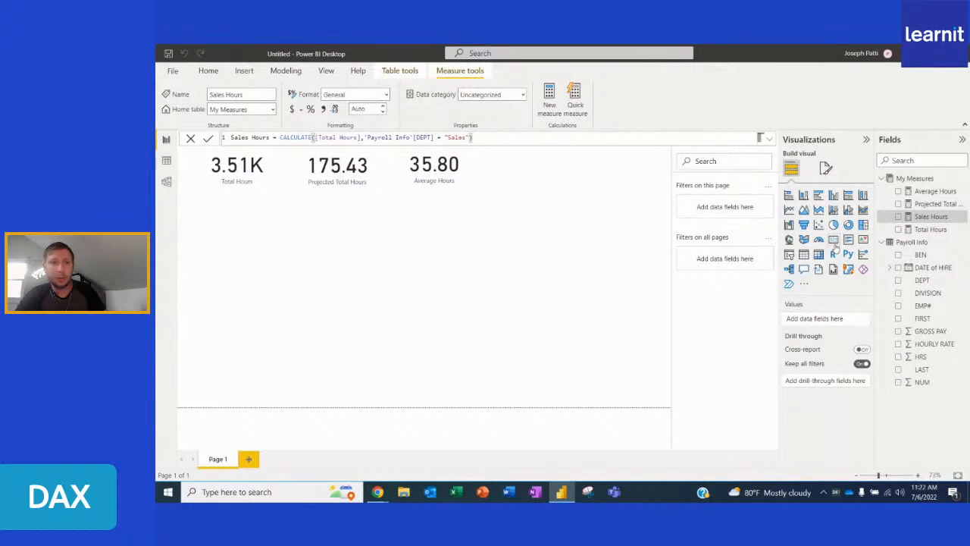
# - Add a card visual showing Sales Hours and place it below the Total Hours card
pyautogui.click(833, 239)
pyautogui.moveTo(930, 216); pyautogui.dragTo(817, 318)
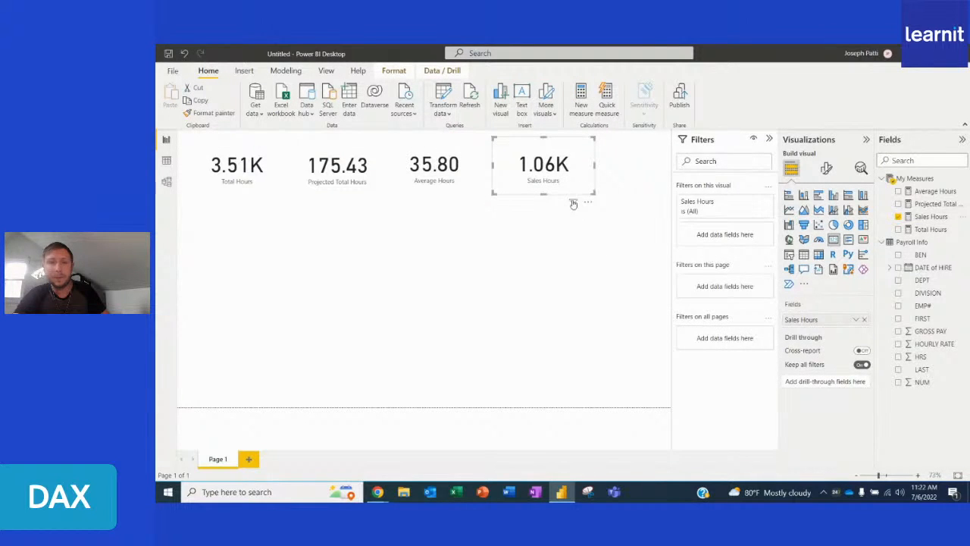
pyautogui.moveTo(588, 156); pyautogui.dragTo(281, 238)
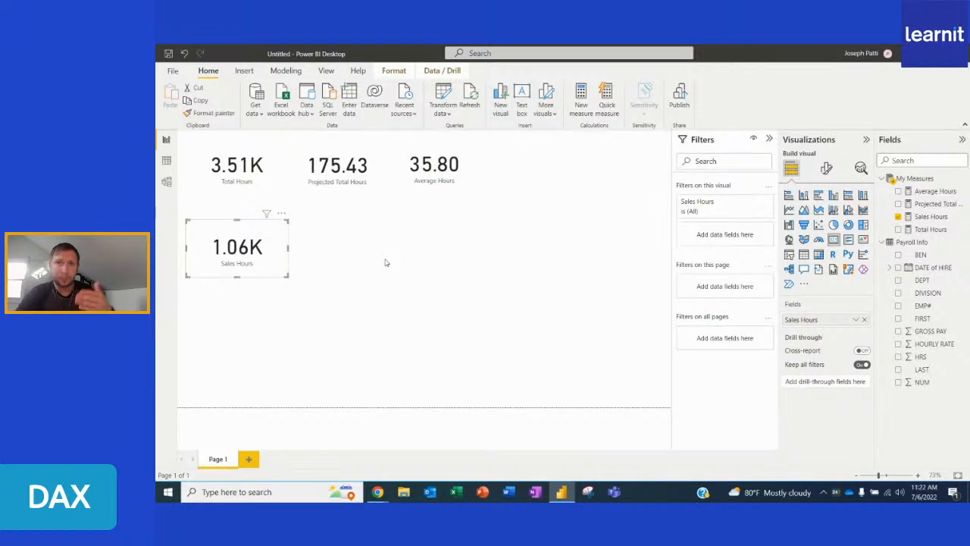
pyautogui.click(295, 246)
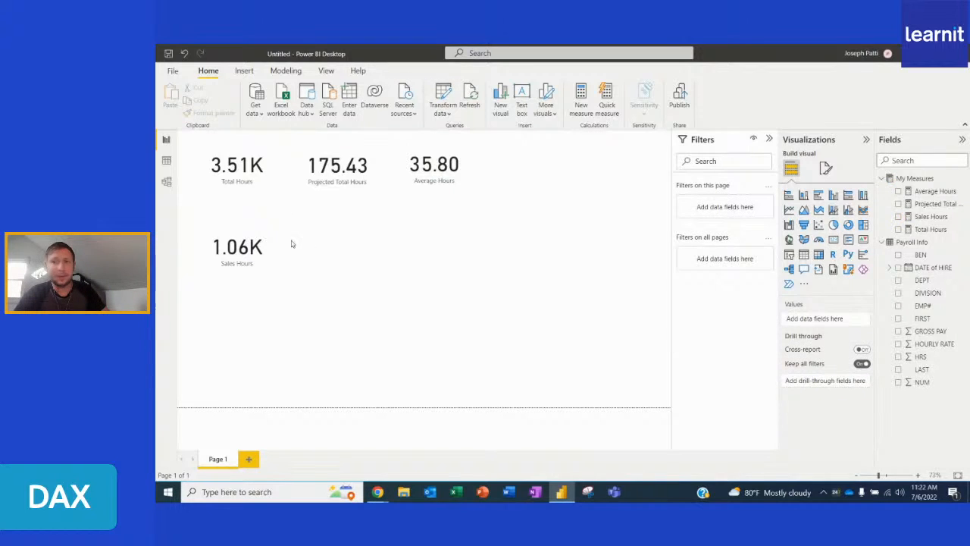
# - Copy the Sales Hours formula into a new My Measures measure, naming it Staff Hours and filtering DEPT to "Staff"
pyautogui.click(929, 216)
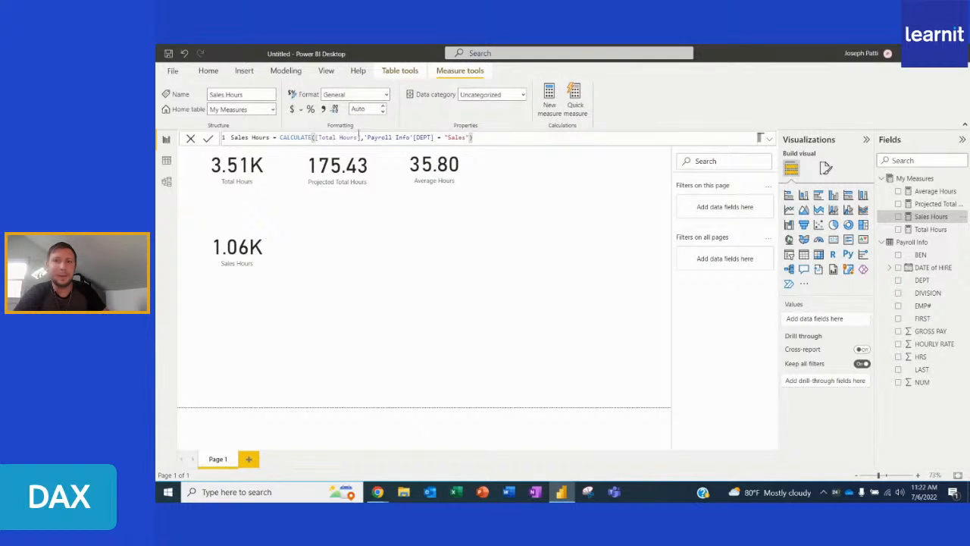
pyautogui.moveTo(471, 138); pyautogui.dragTo(229, 138)
pyautogui.hotkey('ctrl', 'c')
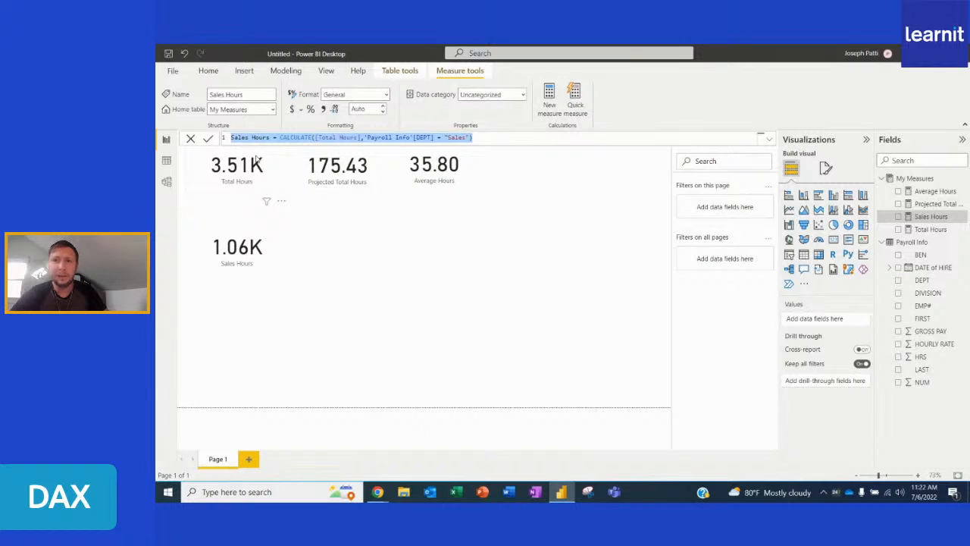
pyautogui.rightClick(907, 181)
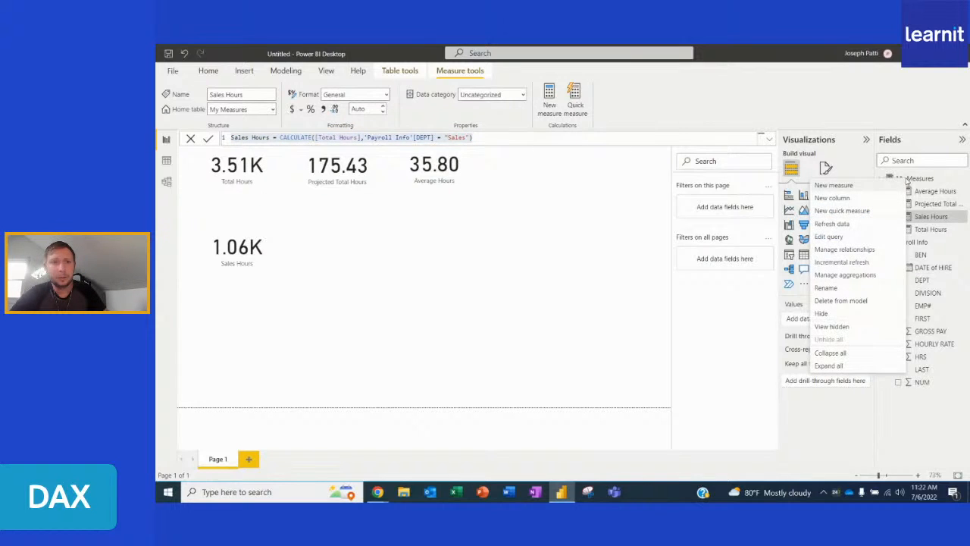
pyautogui.click(891, 187)
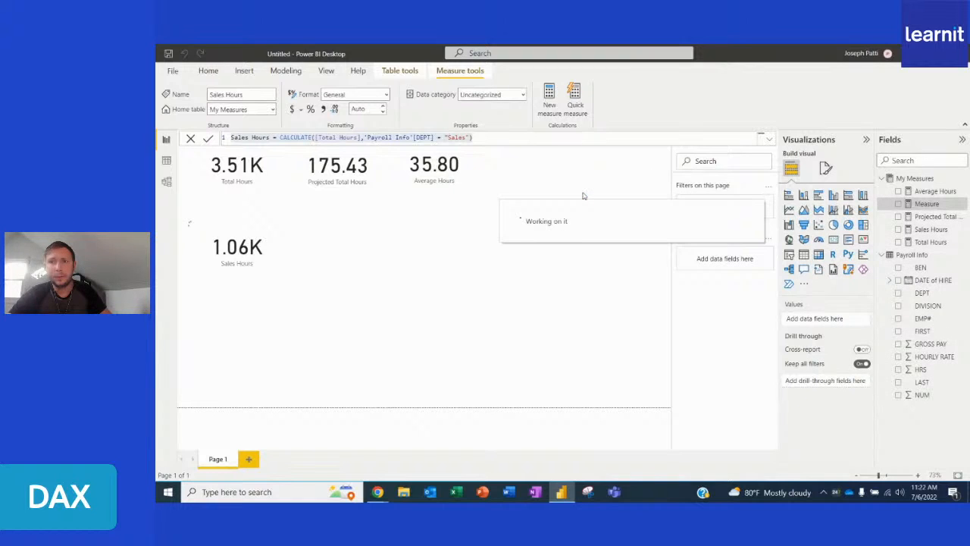
pyautogui.hotkey('ctrl', 'v')
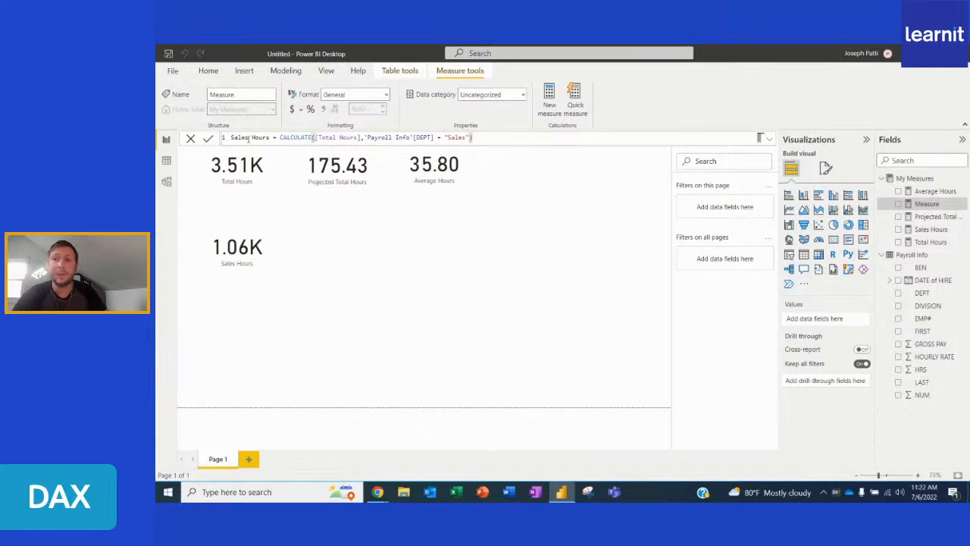
pyautogui.moveTo(248, 137); pyautogui.dragTo(238, 137)
pyautogui.write('taff')
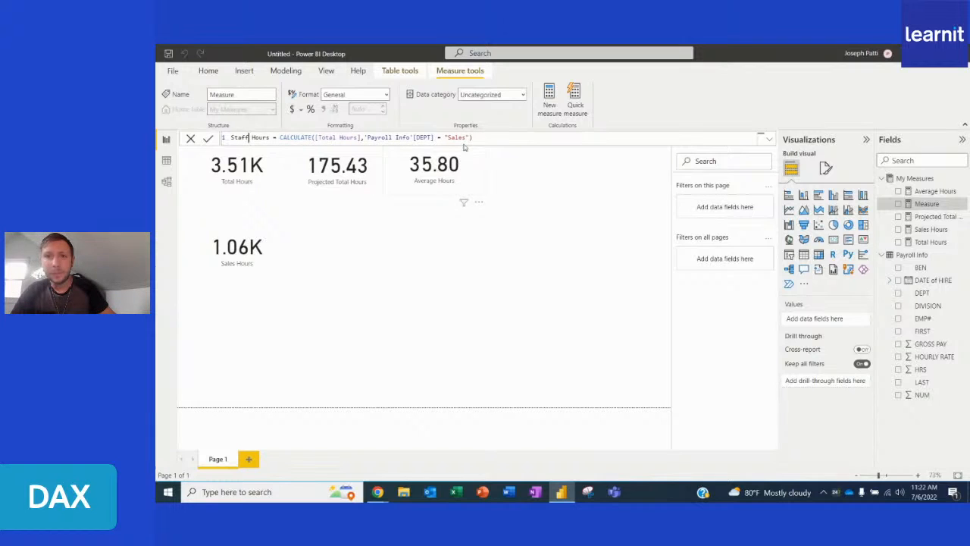
pyautogui.moveTo(465, 137); pyautogui.dragTo(456, 137)
pyautogui.write('taff')
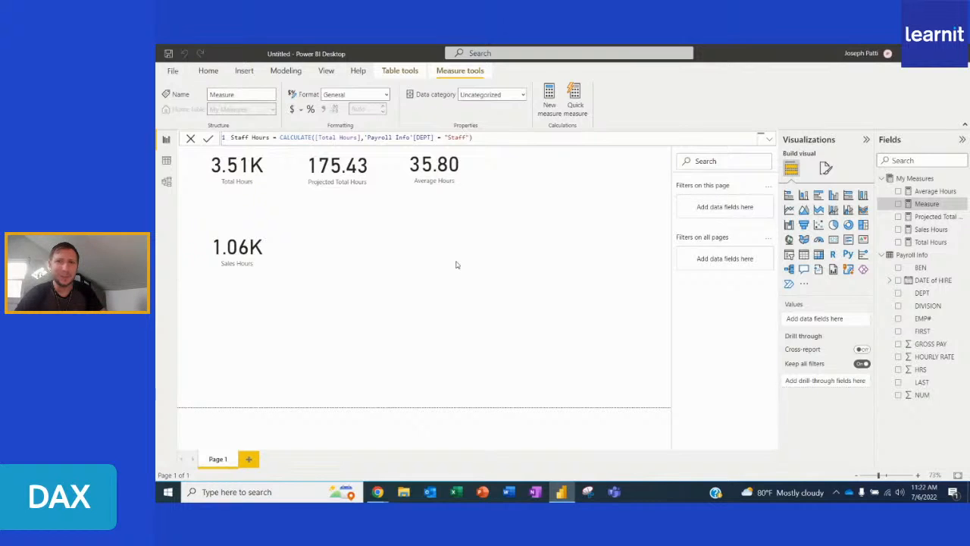
pyautogui.click(209, 140)
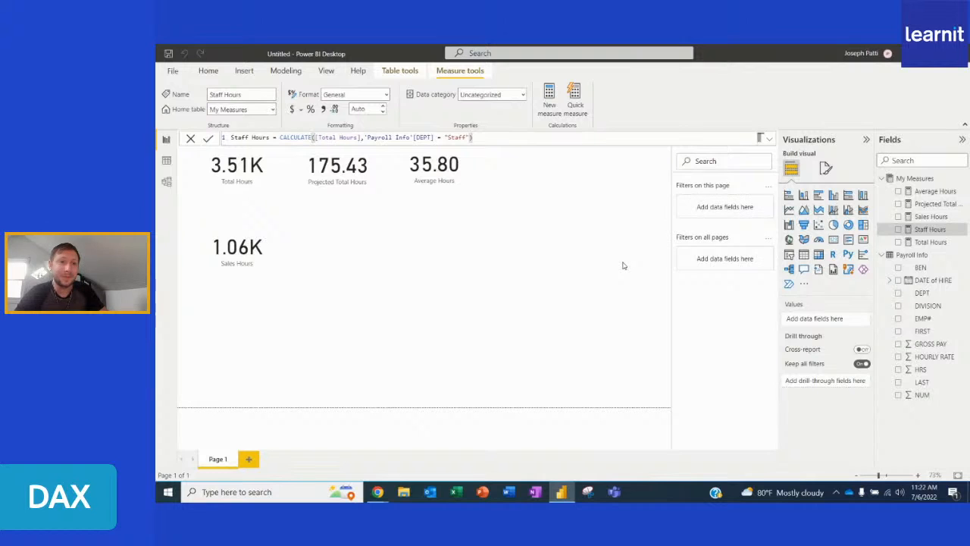
# - Create a Research Hours measure in My Measures from the copied formula, with the DEPT filter set to "Research"
pyautogui.rightClick(902, 180)
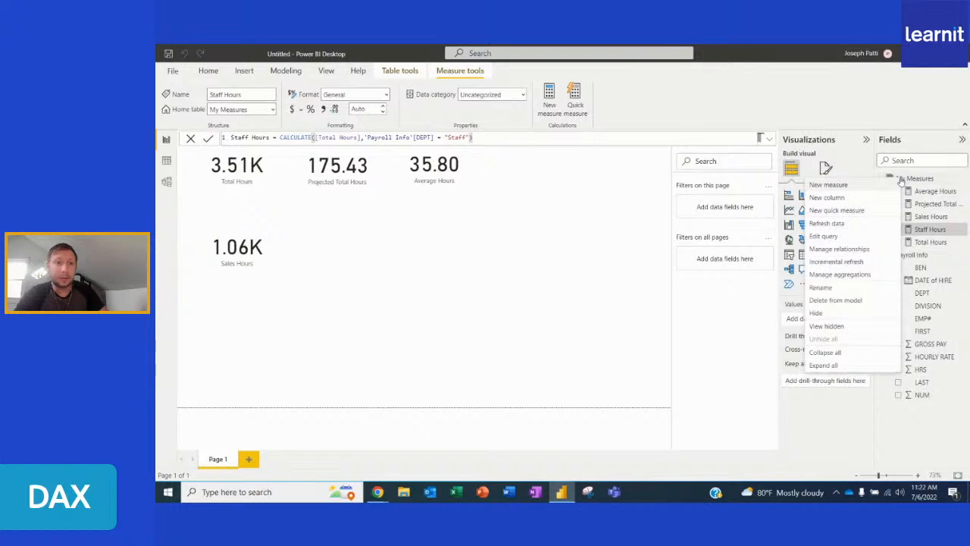
pyautogui.click(883, 192)
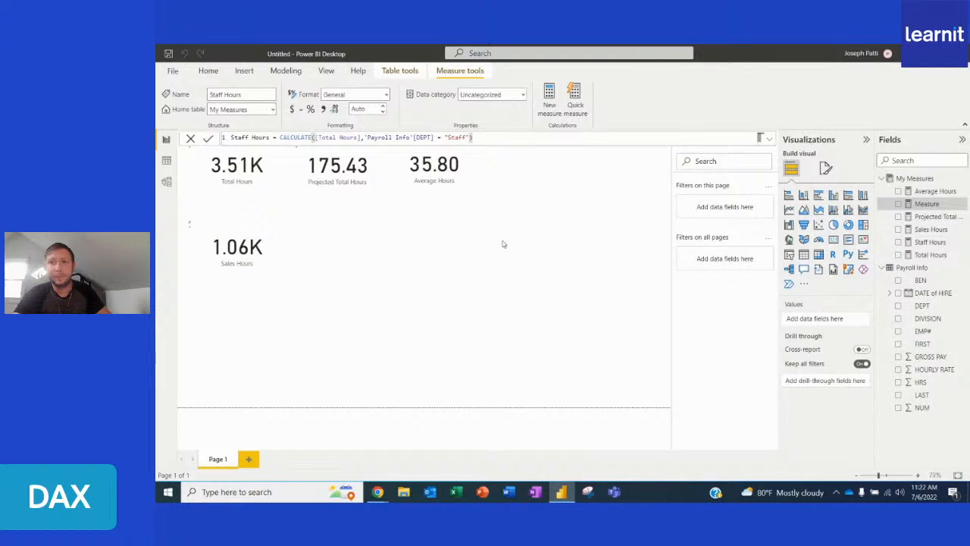
pyautogui.hotkey('ctrl', 'v')
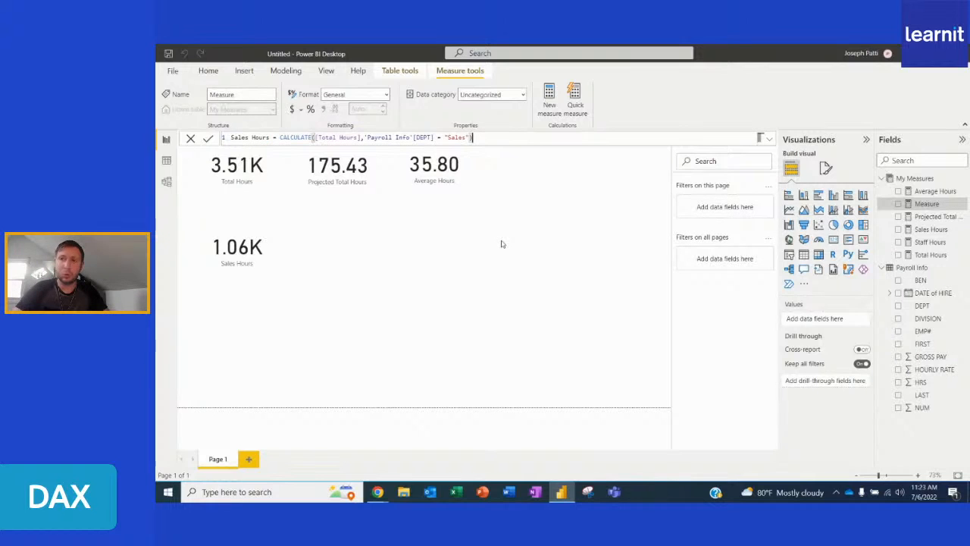
pyautogui.moveTo(247, 139); pyautogui.dragTo(231, 139)
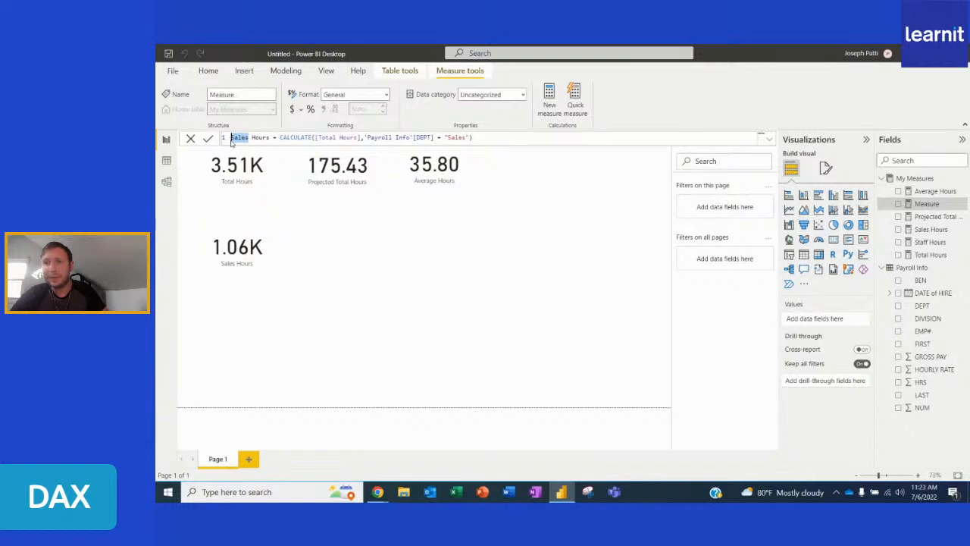
pyautogui.write('Researc')
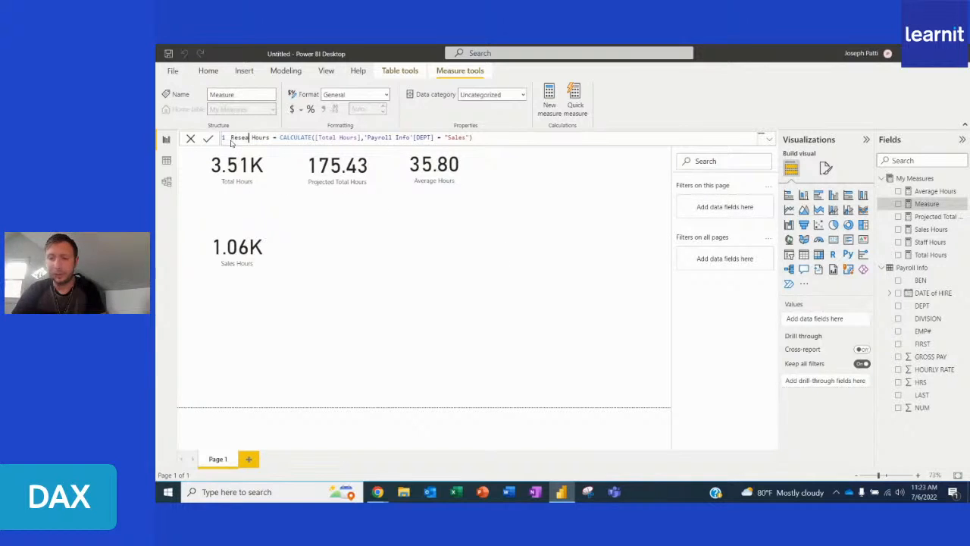
pyautogui.write('h')
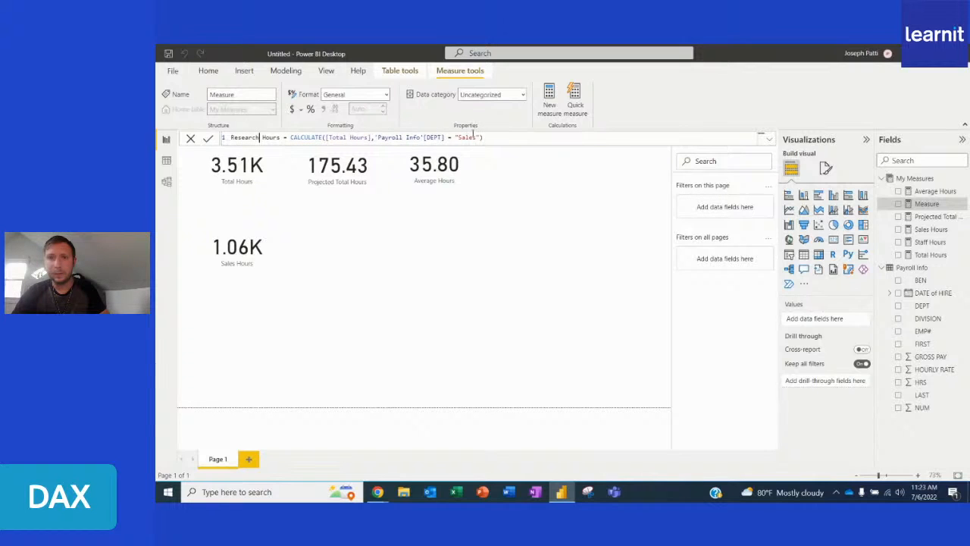
pyautogui.click(477, 137)
pyautogui.press('BackSpace')
pyautogui.press('BackSpace')
pyautogui.write('Research"')
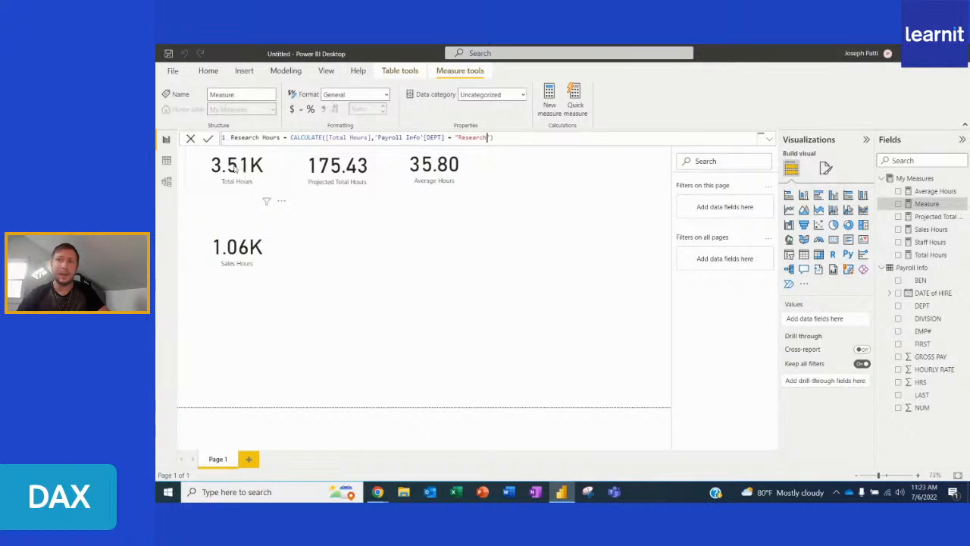
pyautogui.click(208, 140)
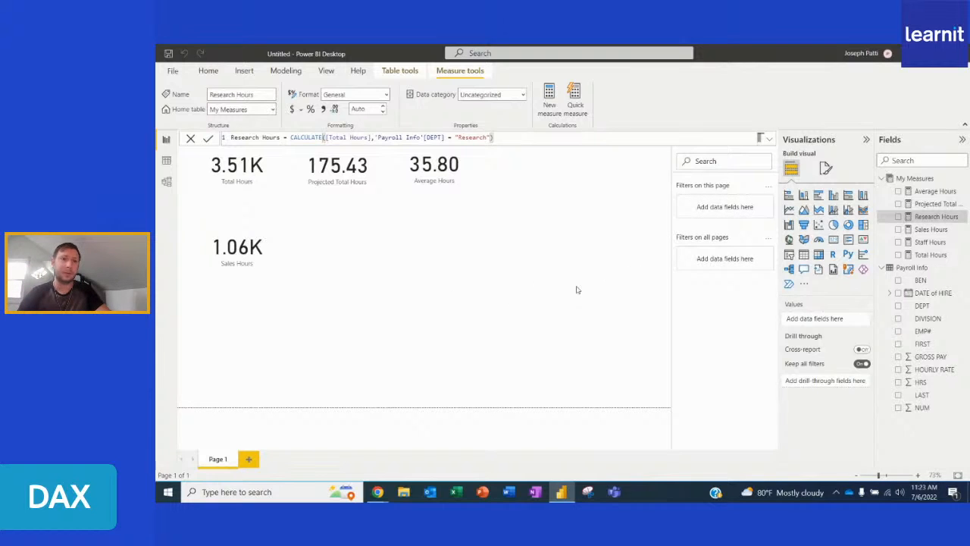
# - Create a Development Hours measure in My Measures from the copied formula, with the DEPT filter set to "Development"
pyautogui.rightClick(905, 178)
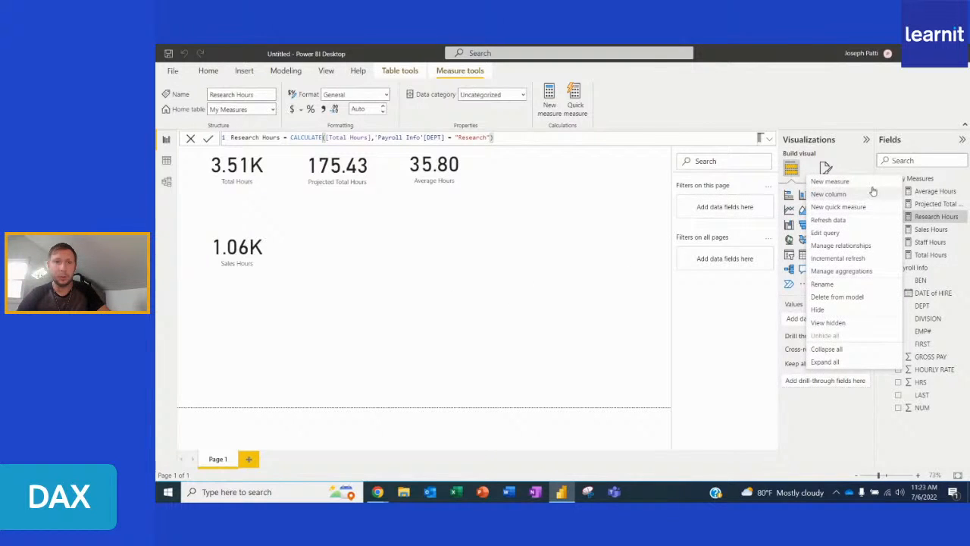
pyautogui.click(870, 184)
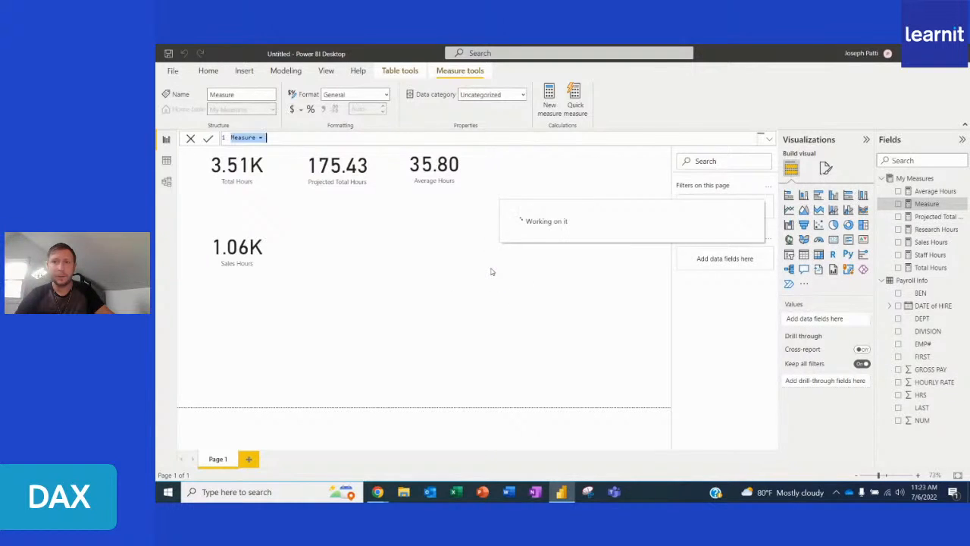
pyautogui.write('Sales Hours = CALCULATE([Total Hours],\'Payroll Info\'[DEPT] = "Sales")')
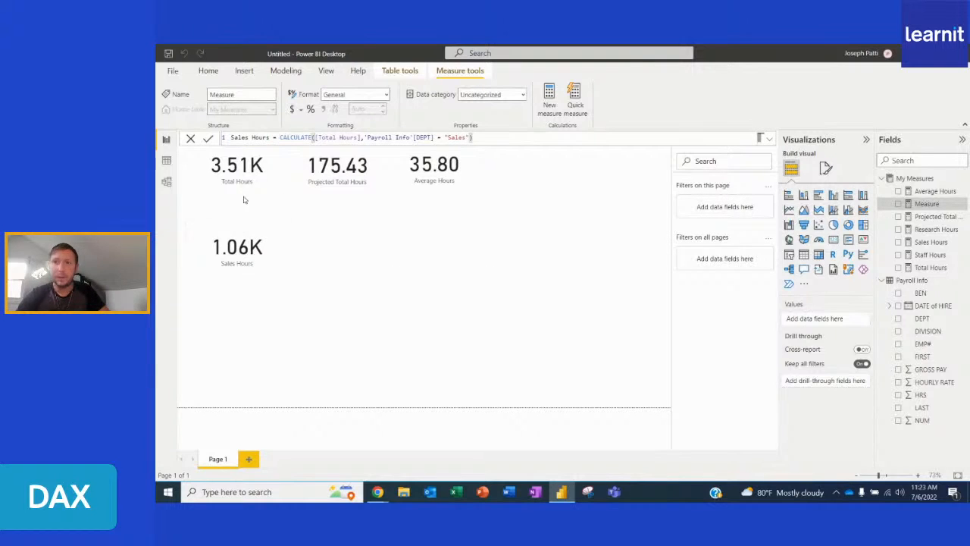
pyautogui.moveTo(247, 138); pyautogui.dragTo(232, 140)
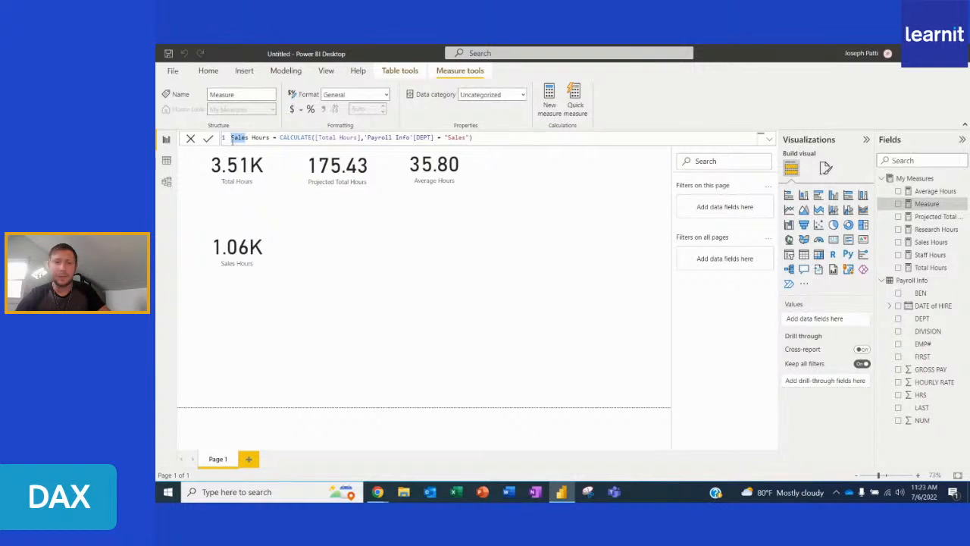
pyautogui.press('BackSpace')
pyautogui.press('BackSpace')
pyautogui.write('Development')
pyautogui.press('BackSpace')
pyautogui.write('evelopment')
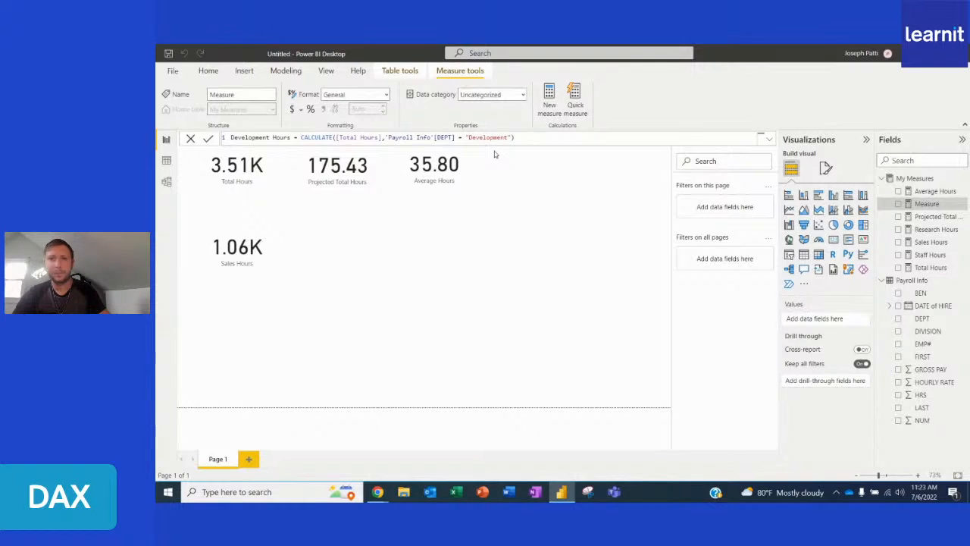
pyautogui.click(208, 138)
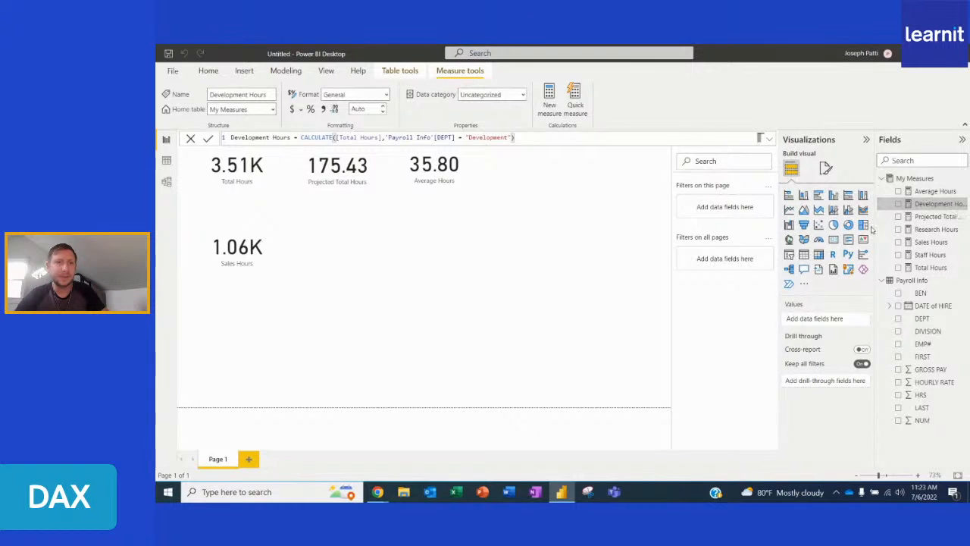
# - Add a card visual showing Staff Hours and place it just right of the Sales Hours card
pyautogui.click(833, 239)
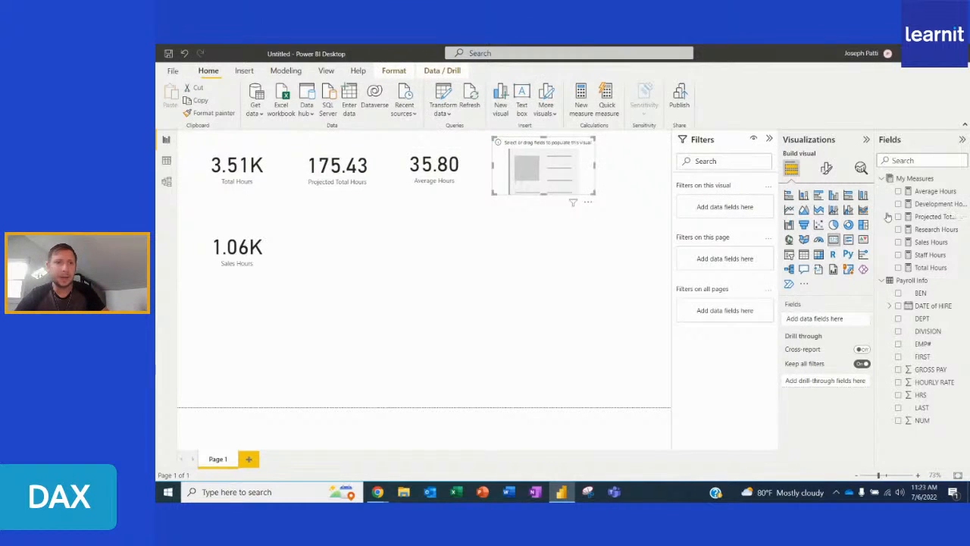
pyautogui.moveTo(935, 257); pyautogui.dragTo(804, 319)
pyautogui.moveTo(596, 161); pyautogui.dragTo(383, 243)
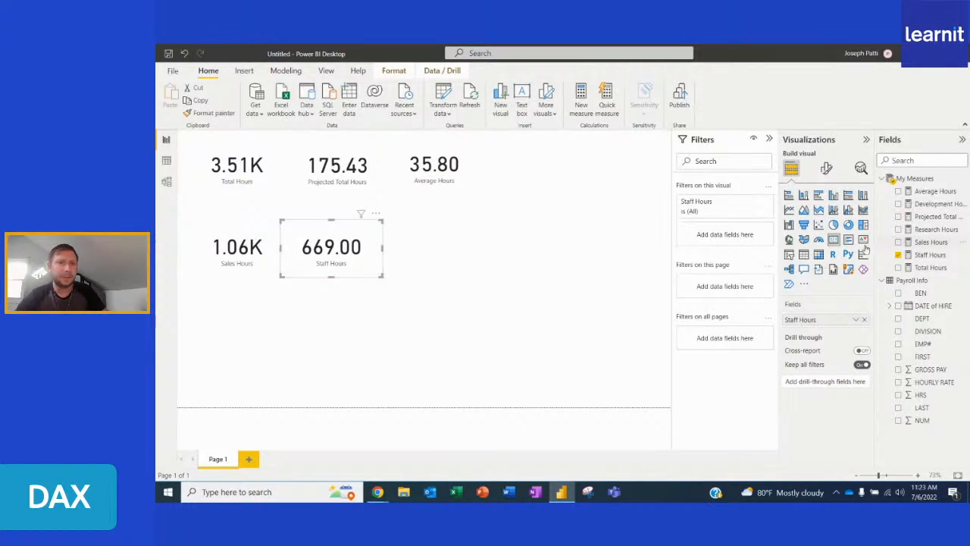
pyautogui.click(656, 274)
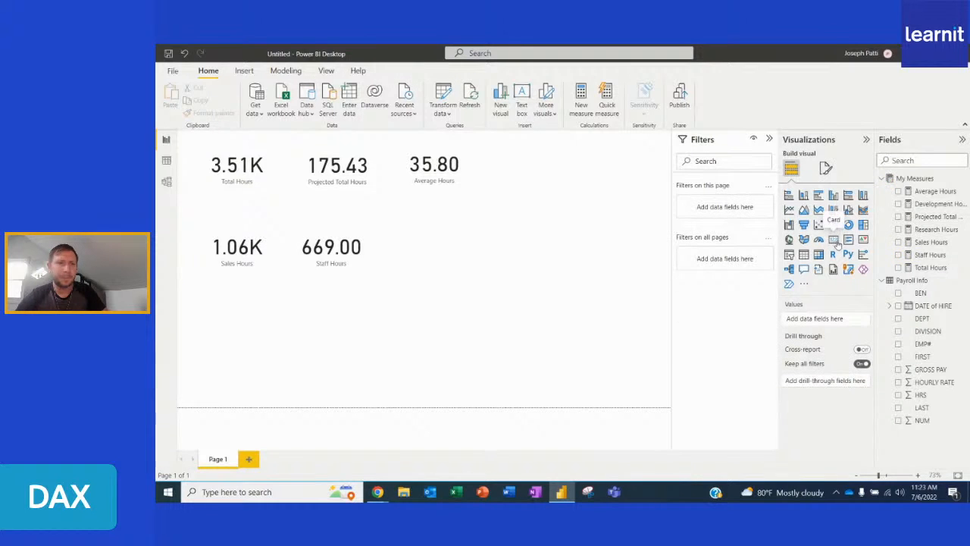
# - Add a card visual showing Research Hours and place it just right of the Staff Hours card
pyautogui.click(834, 240)
pyautogui.moveTo(936, 229); pyautogui.dragTo(835, 319)
pyautogui.moveTo(596, 159); pyautogui.dragTo(486, 249)
pyautogui.click(606, 250)
# - Add a card visual showing Development Hours and place it just right of the Research Hours card
pyautogui.click(833, 241)
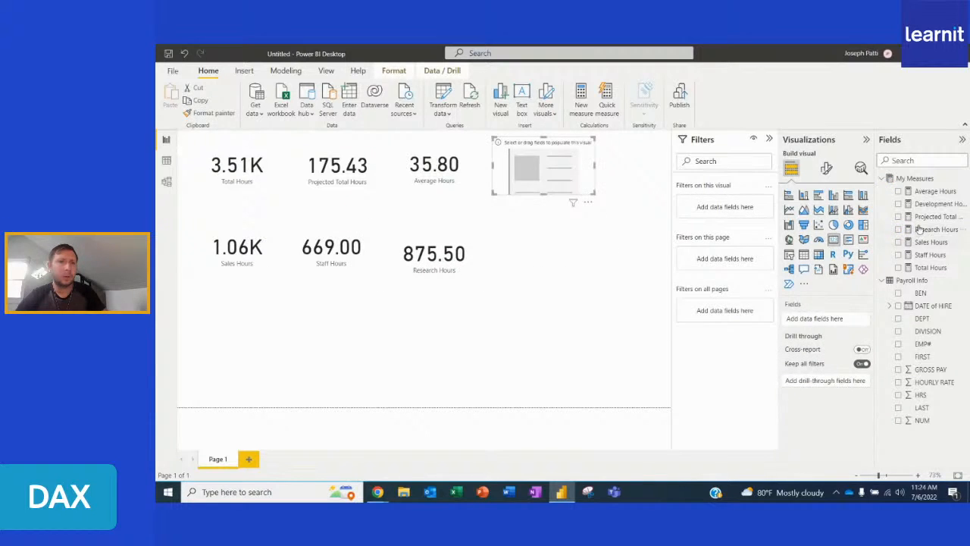
pyautogui.moveTo(936, 203); pyautogui.dragTo(817, 320)
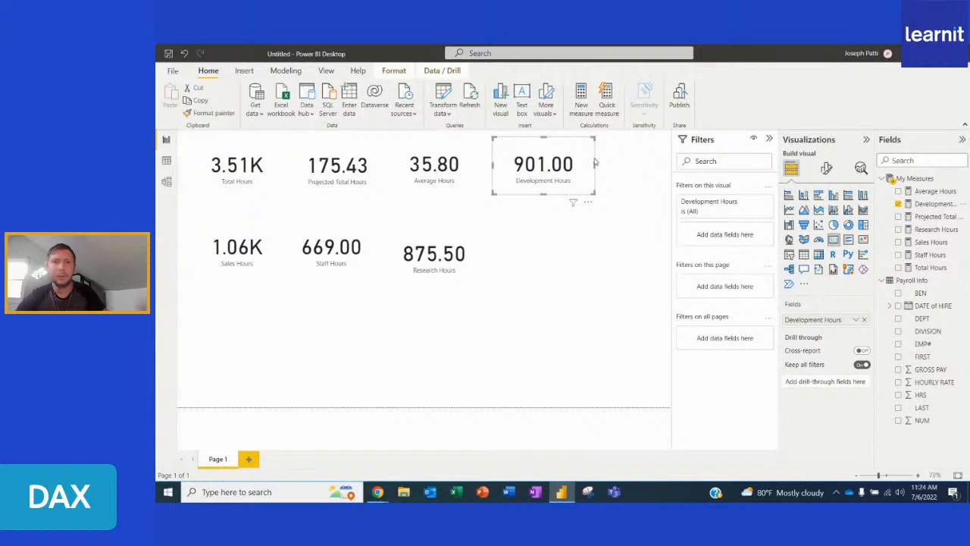
pyautogui.moveTo(595, 163); pyautogui.dragTo(585, 243)
# - Shift the Research Hours, Staff Hours and Sales Hours cards to staggered heights
pyautogui.click(432, 232)
pyautogui.moveTo(426, 231); pyautogui.dragTo(421, 273)
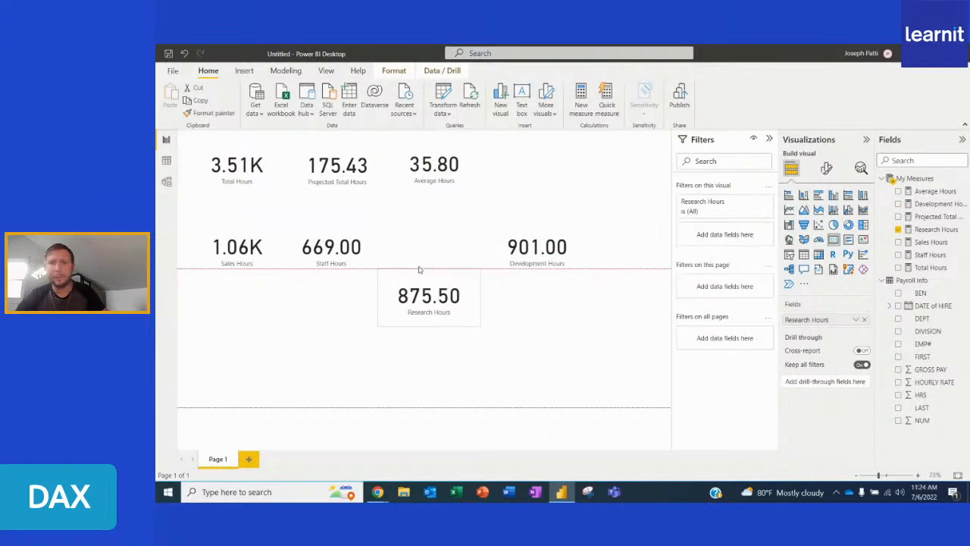
pyautogui.moveTo(360, 250); pyautogui.dragTo(355, 240)
pyautogui.moveTo(267, 248); pyautogui.dragTo(263, 273)
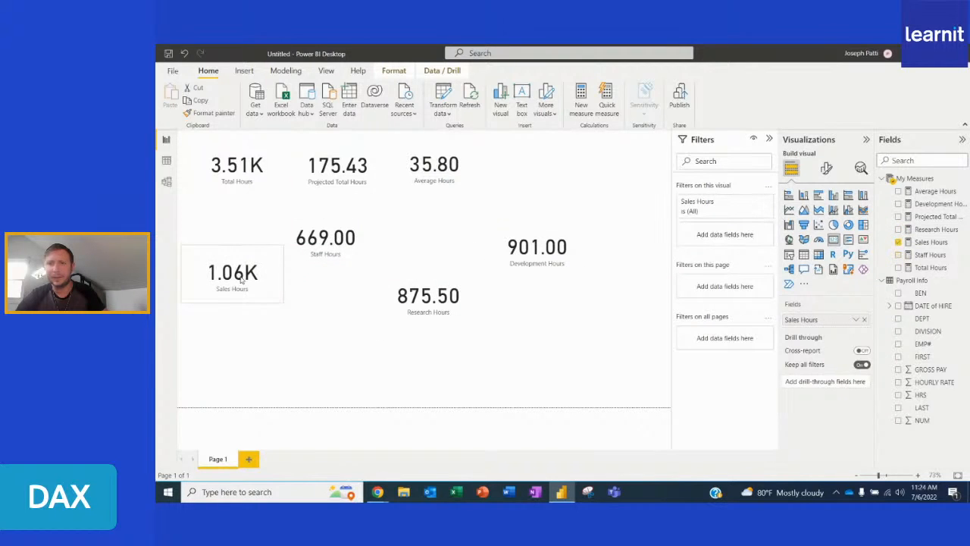
# - Align the Sales, Staff, Research and Development Hours cards to their middles and distribute them horizontally
pyautogui.click(538, 250)
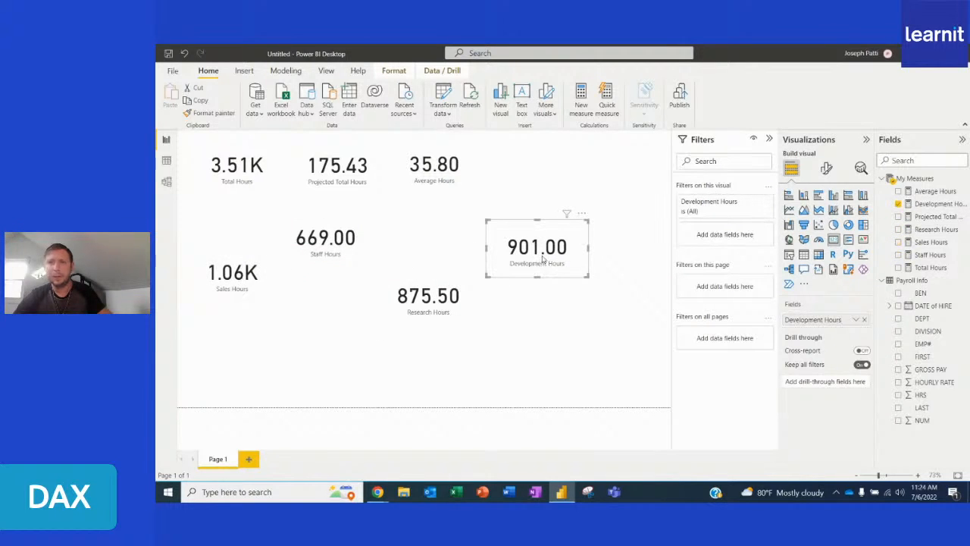
pyautogui.click(244, 280)
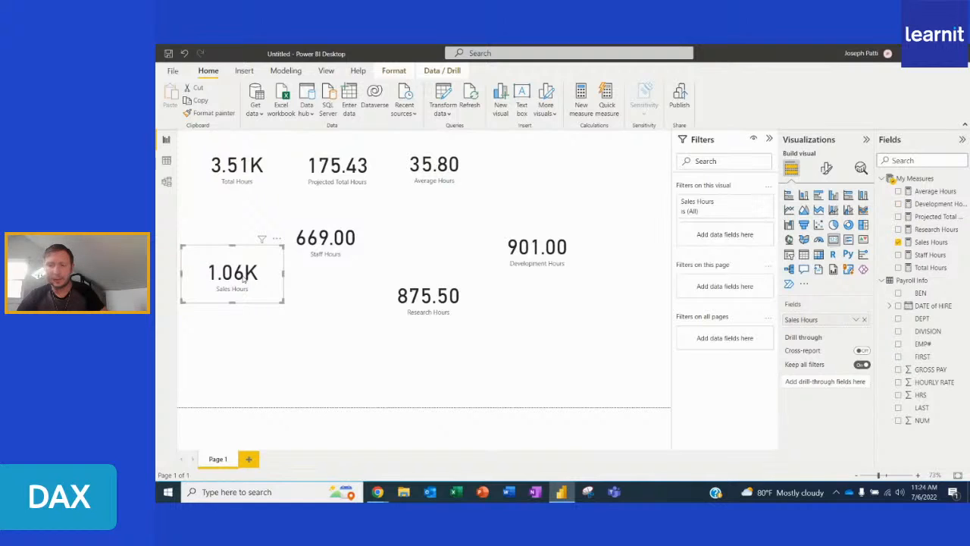
pyautogui.keyDown('ctrl'); pyautogui.click(316, 253); pyautogui.keyUp('ctrl')
pyautogui.keyDown('ctrl'); pyautogui.click(428, 297); pyautogui.keyUp('ctrl')
pyautogui.keyDown('ctrl'); pyautogui.click(542, 244); pyautogui.keyUp('ctrl')
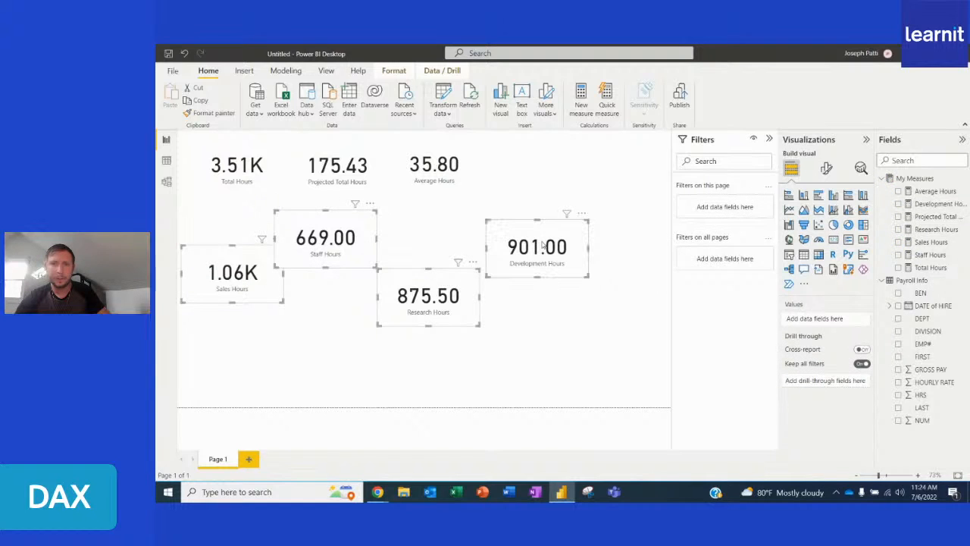
pyautogui.click(394, 70)
pyautogui.click(383, 110)
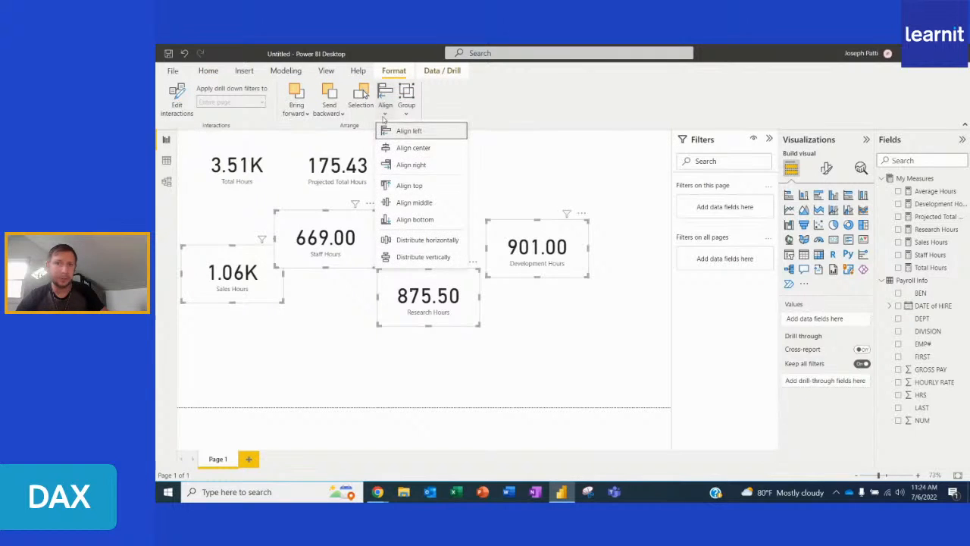
pyautogui.click(415, 203)
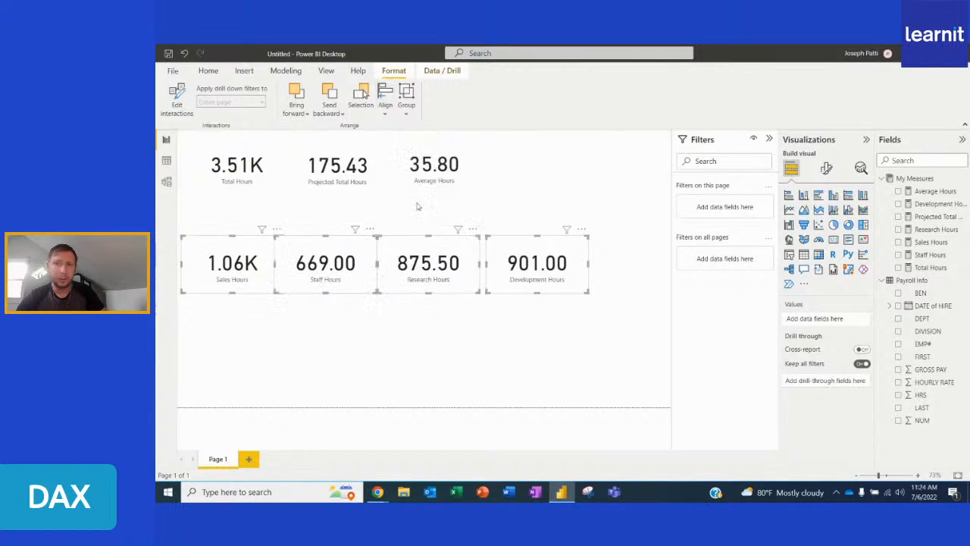
pyautogui.click(386, 106)
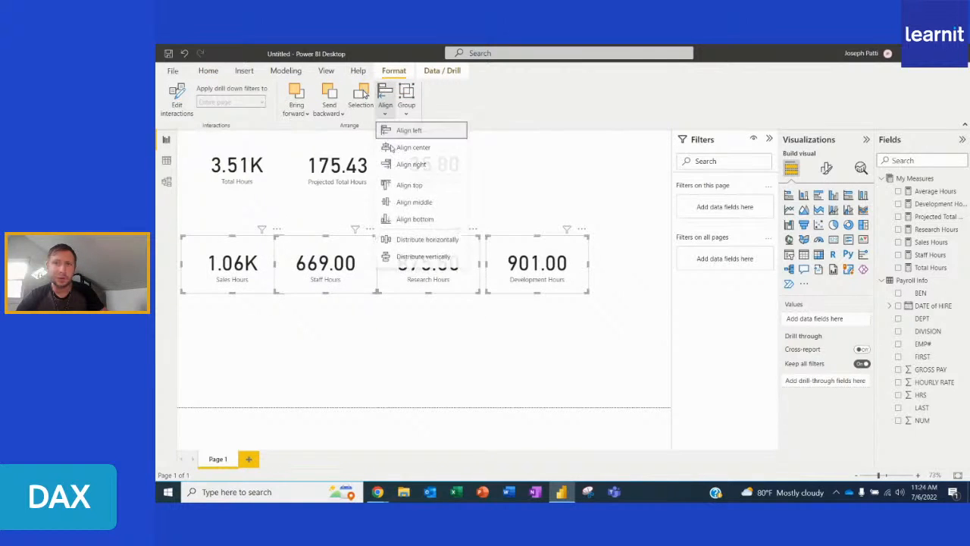
pyautogui.click(428, 240)
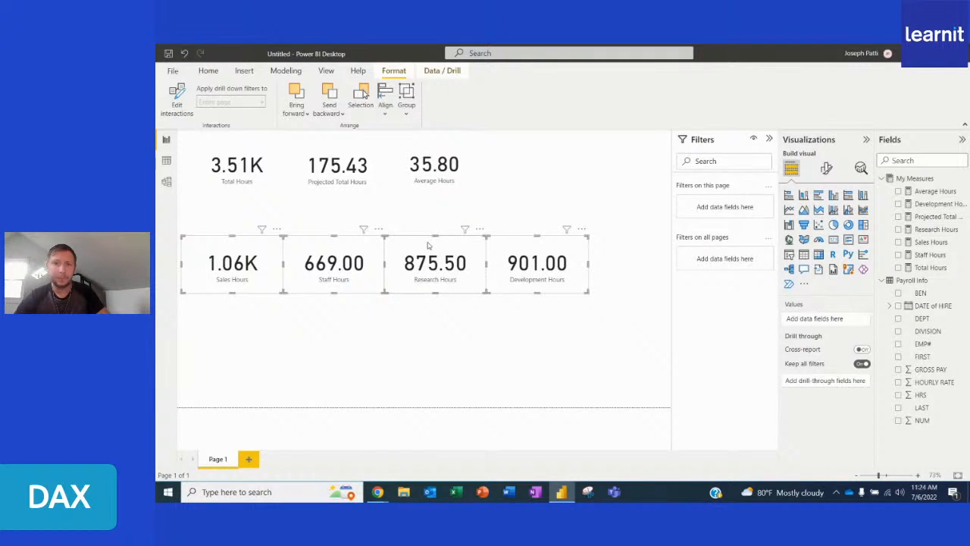
pyautogui.click(446, 329)
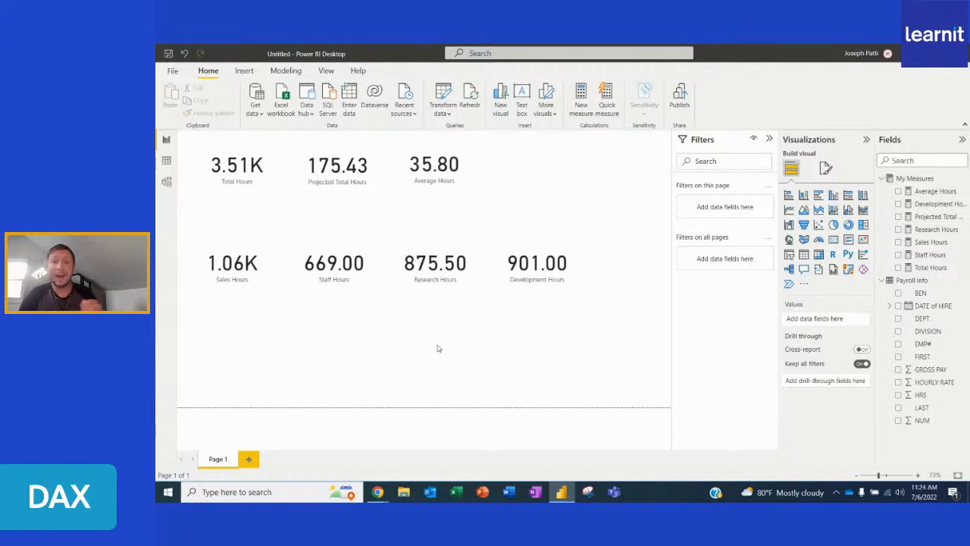
# - Add a slicer on DIVISION beside the Average Hours card and make it narrower and slightly taller
pyautogui.click(789, 255)
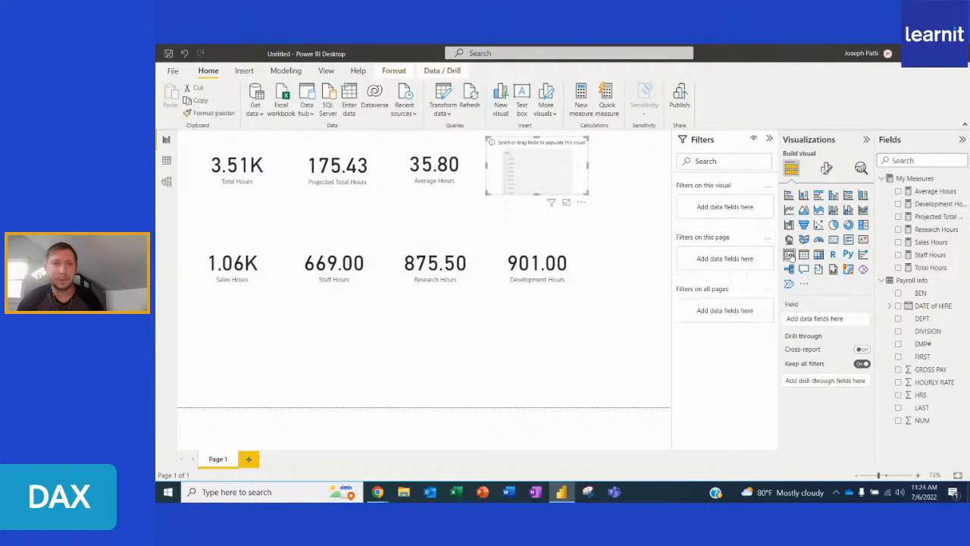
pyautogui.click(932, 331)
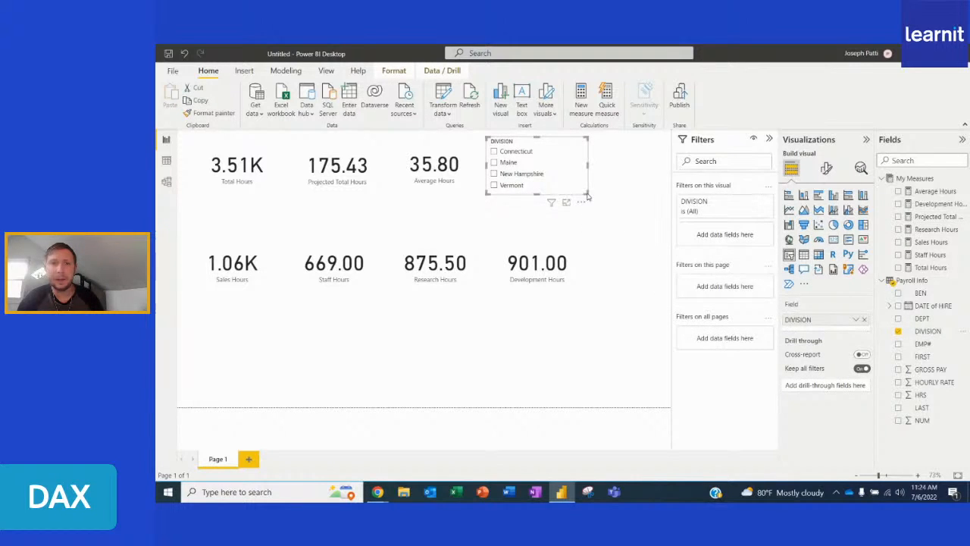
pyautogui.moveTo(588, 196); pyautogui.dragTo(560, 204)
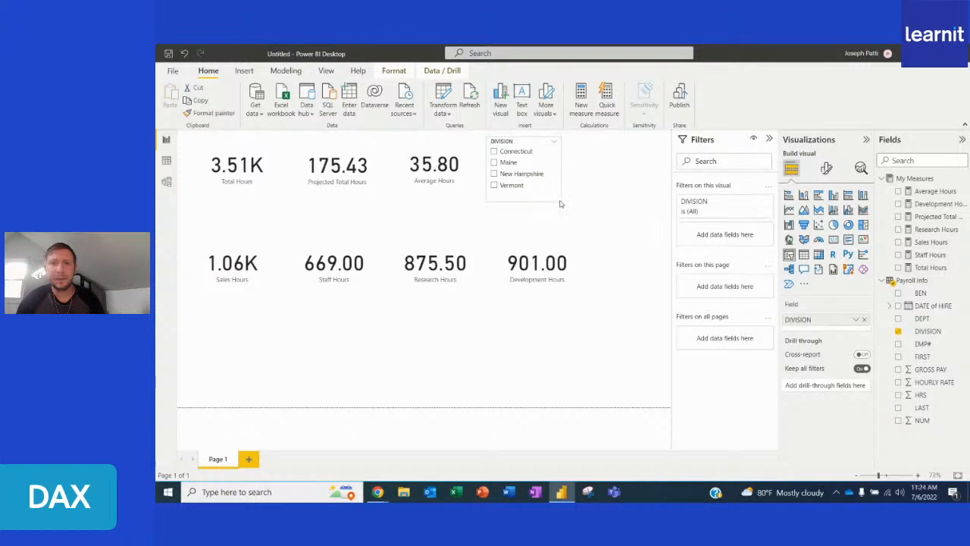
# - Filter the cards by Connecticut, Maine, New Hampshire and Vermont in turn with the DIVISION slicer, and clear the selection
pyautogui.click(494, 152)
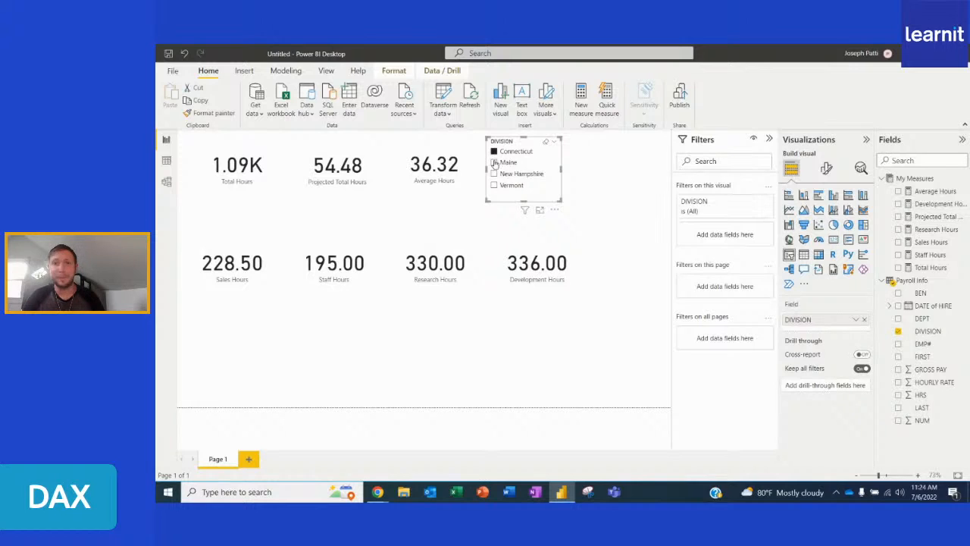
pyautogui.click(495, 163)
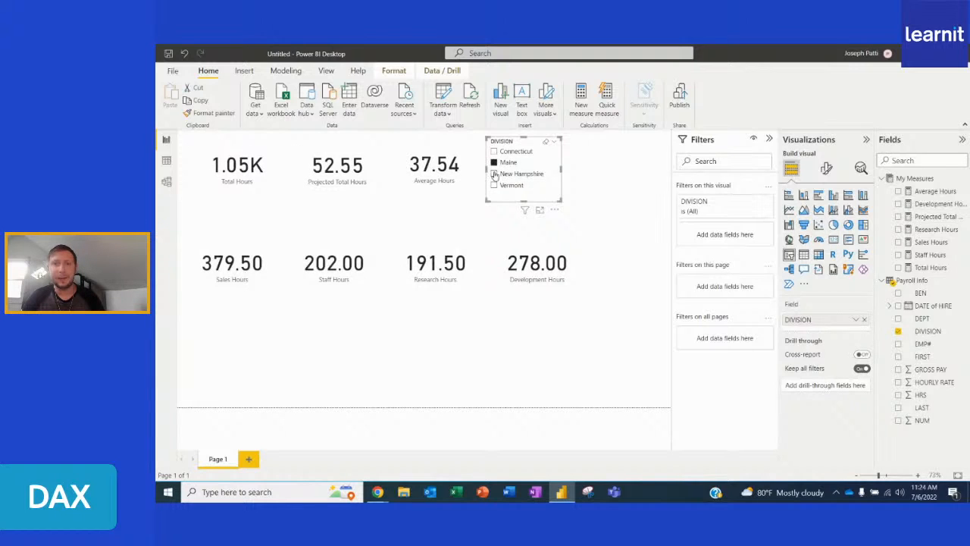
pyautogui.click(494, 175)
pyautogui.click(495, 186)
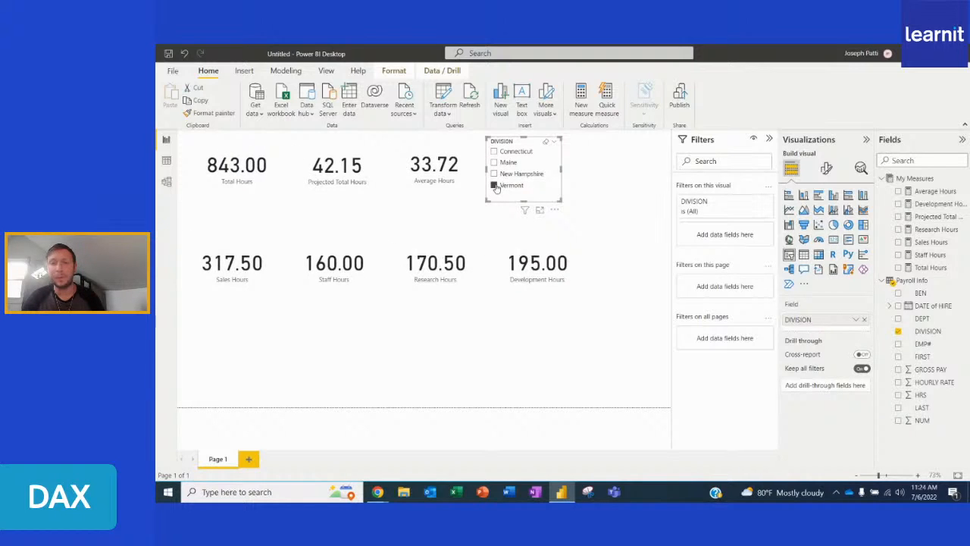
pyautogui.click(494, 186)
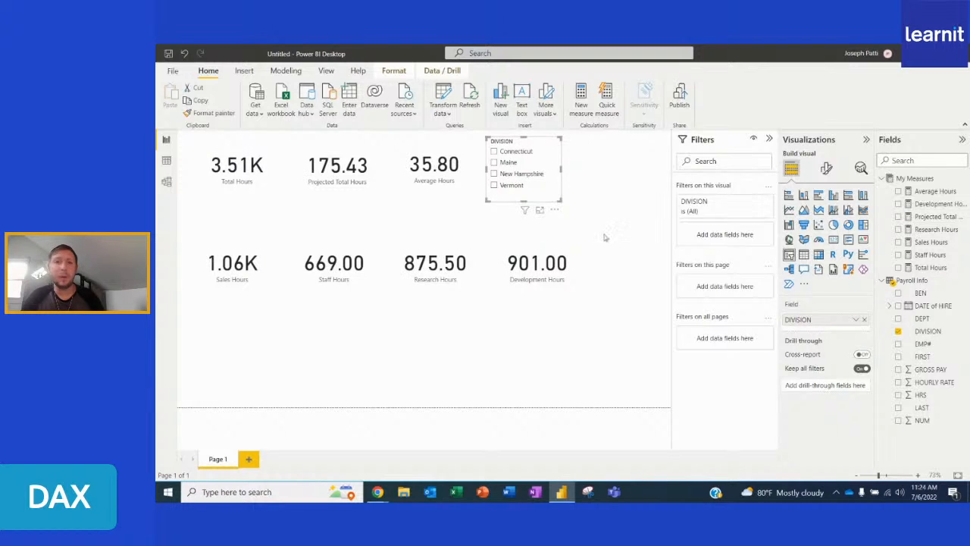
# - Select all seven hours cards and set their callout value display units to None
pyautogui.click(567, 227)
pyautogui.click(268, 167)
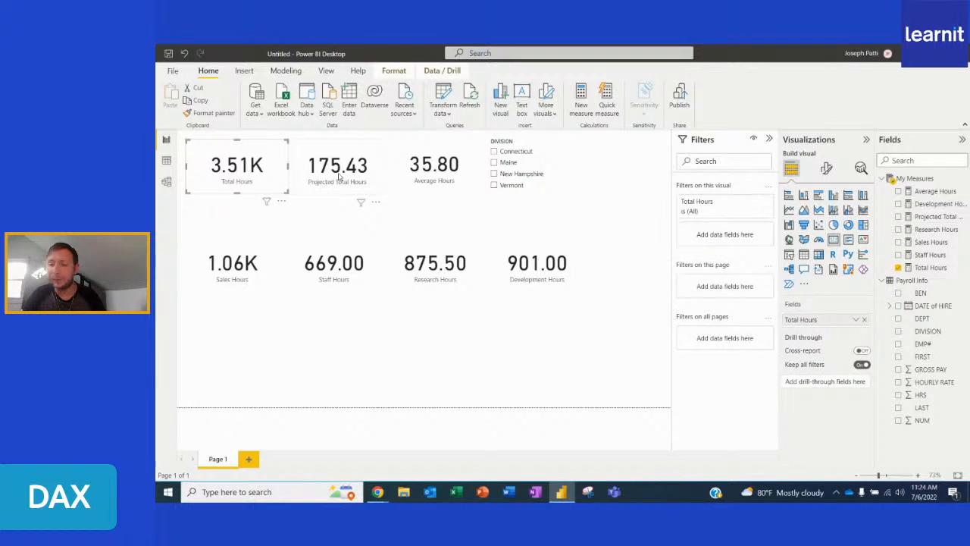
pyautogui.keyDown('ctrl'); pyautogui.click(340, 176); pyautogui.keyUp('ctrl')
pyautogui.keyDown('ctrl'); pyautogui.click(404, 174); pyautogui.keyUp('ctrl')
pyautogui.keyDown('ctrl'); pyautogui.click(267, 266); pyautogui.keyUp('ctrl')
pyautogui.keyDown('ctrl'); pyautogui.click(345, 257); pyautogui.keyUp('ctrl')
pyautogui.keyDown('ctrl'); pyautogui.click(419, 256); pyautogui.keyUp('ctrl')
pyautogui.keyDown('ctrl'); pyautogui.click(545, 262); pyautogui.keyUp('ctrl')
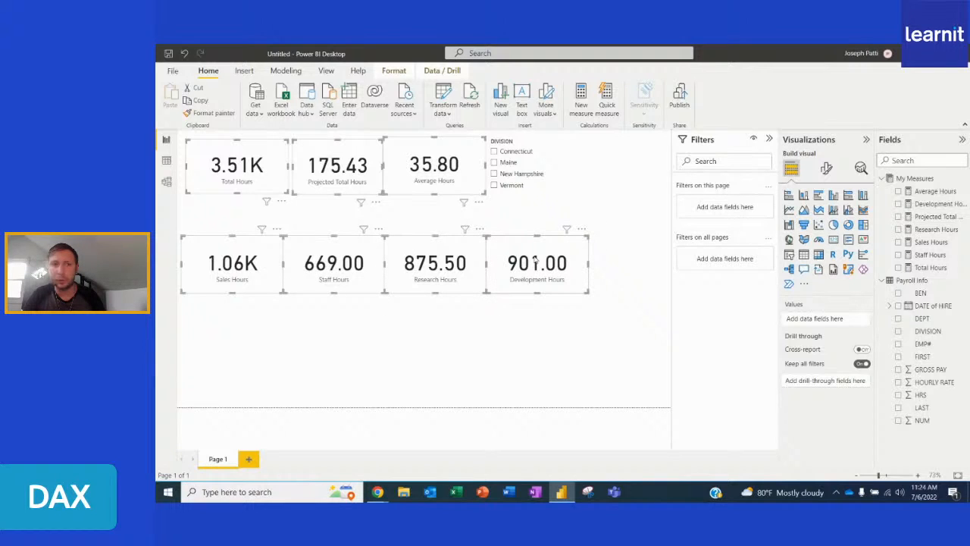
pyautogui.click(826, 167)
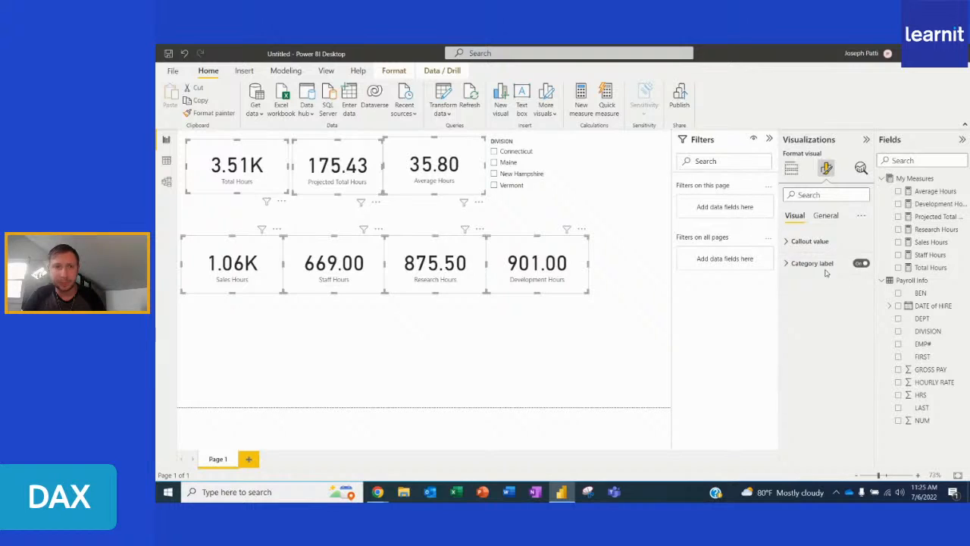
pyautogui.click(788, 243)
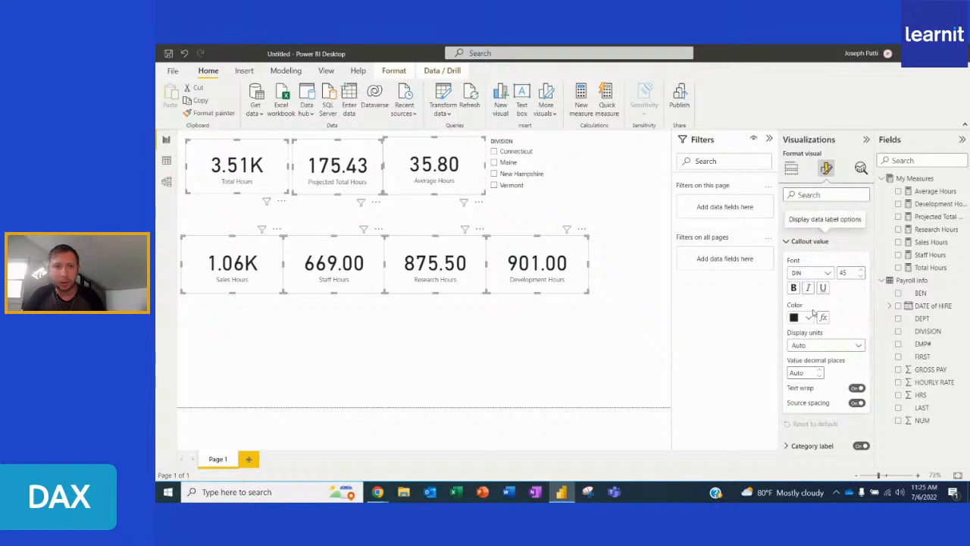
pyautogui.click(811, 345)
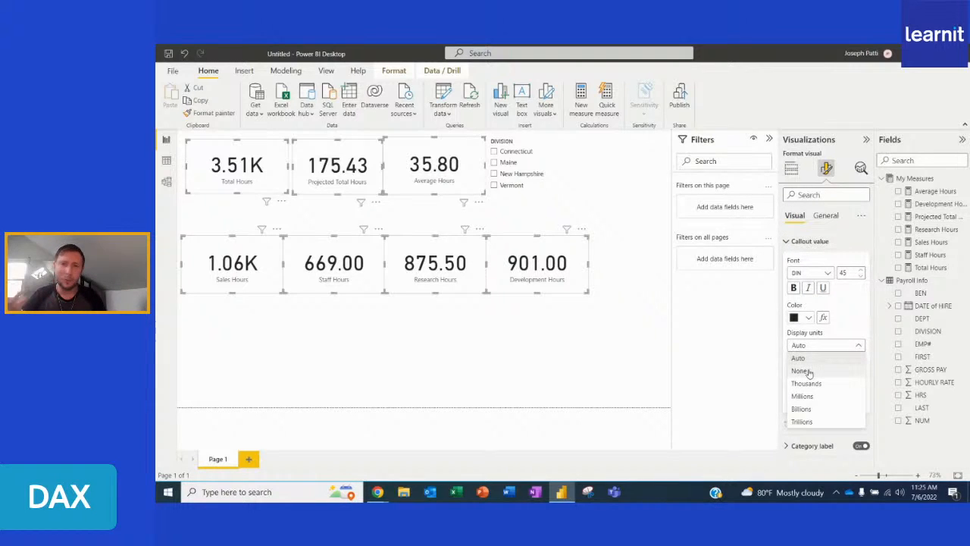
pyautogui.click(803, 371)
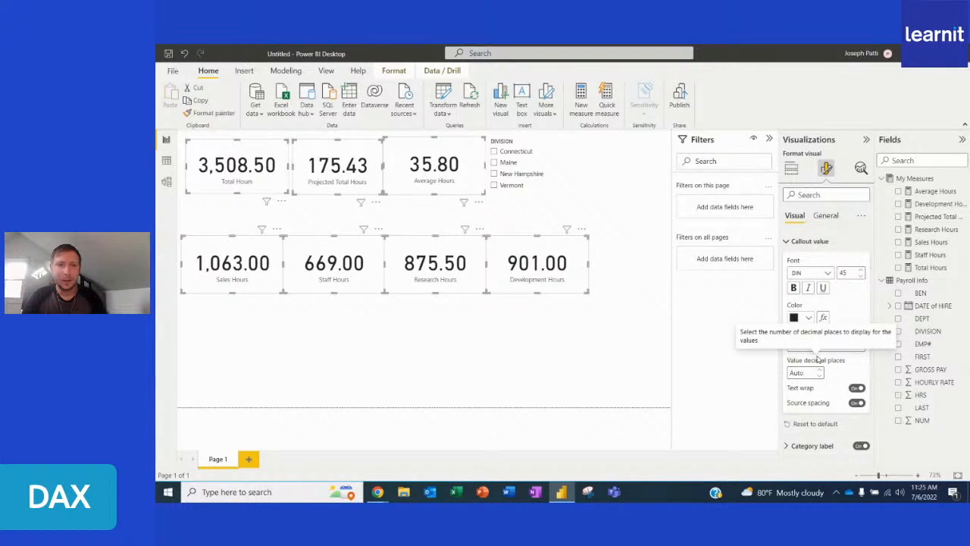
# - Color the callout values of the seven selected cards blue and their category labels red
pyautogui.click(808, 317)
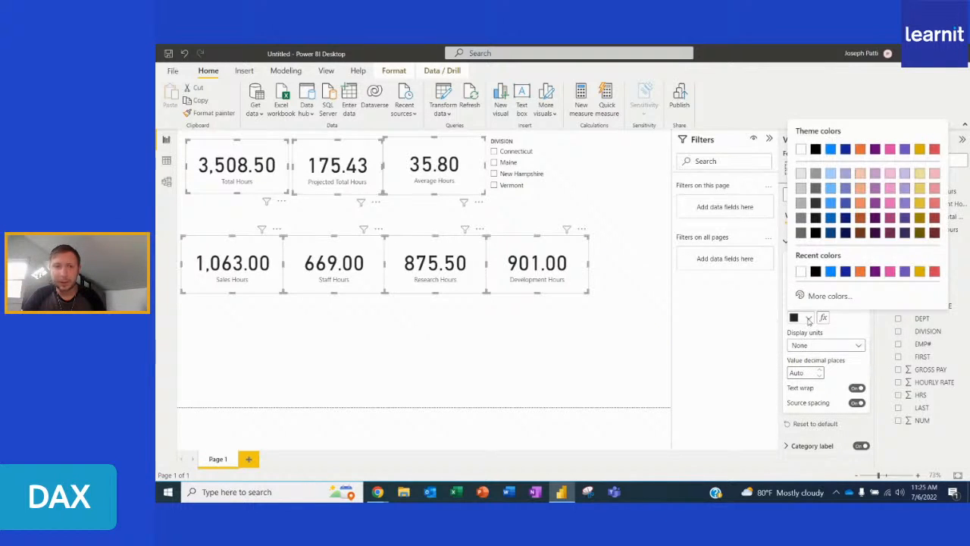
pyautogui.click(847, 272)
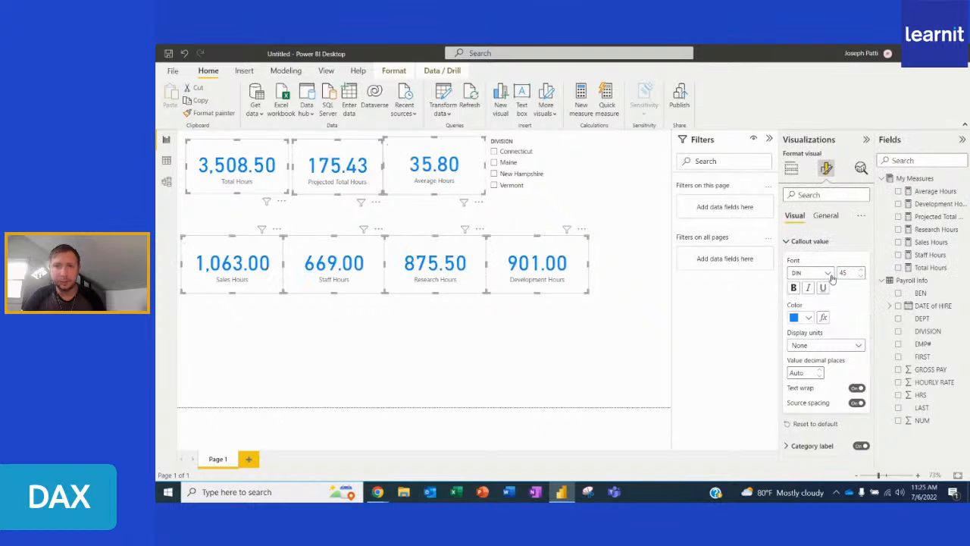
pyautogui.click(807, 241)
pyautogui.click(811, 263)
pyautogui.click(810, 338)
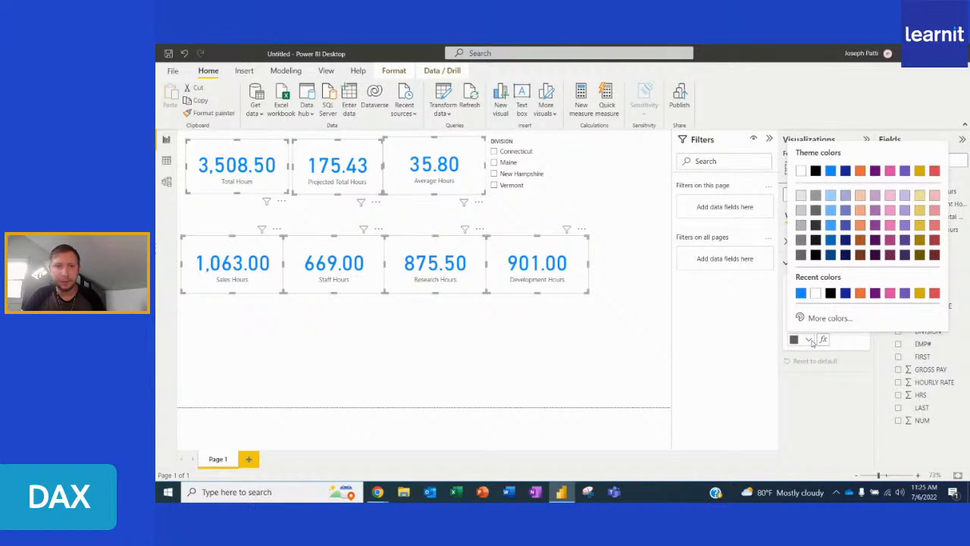
pyautogui.click(938, 295)
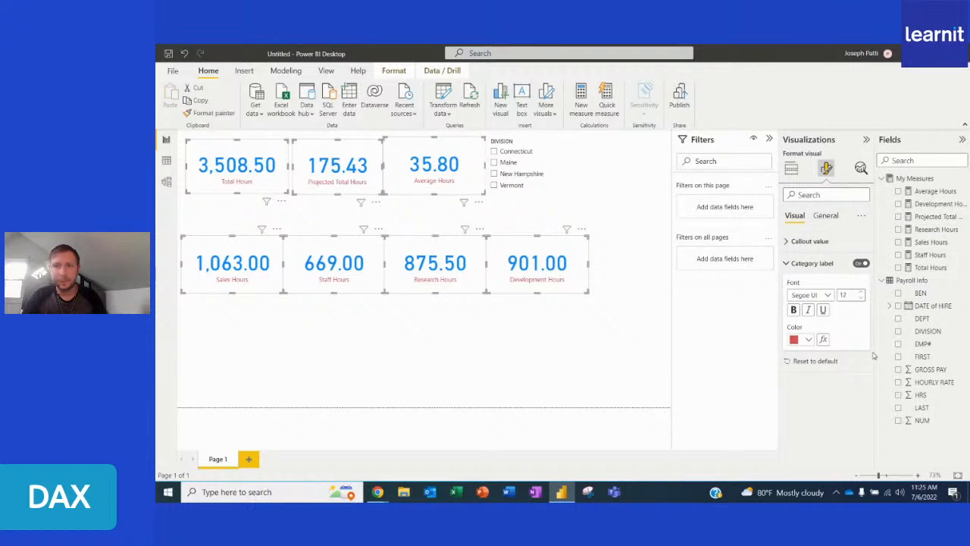
pyautogui.click(570, 346)
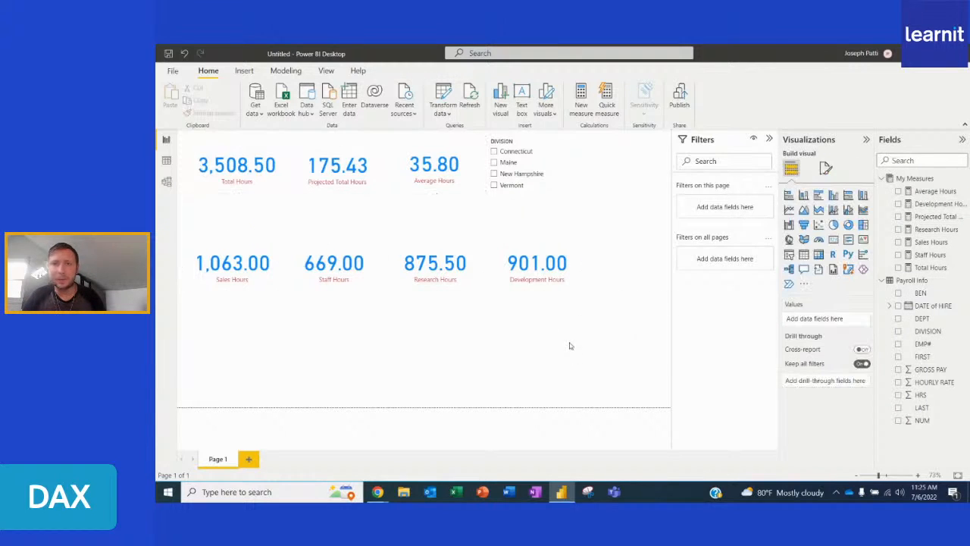
# - Insert a rectangle shape as a thin bar across the full page width between the two rows of cards
pyautogui.click(244, 72)
pyautogui.click(547, 104)
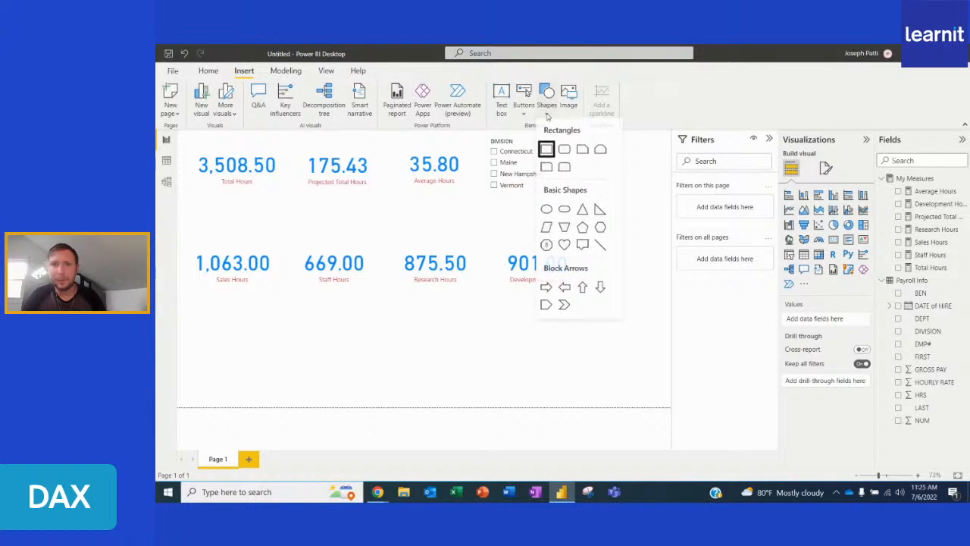
pyautogui.click(546, 150)
pyautogui.moveTo(605, 162); pyautogui.dragTo(670, 194)
pyautogui.moveTo(485, 203); pyautogui.dragTo(480, 220)
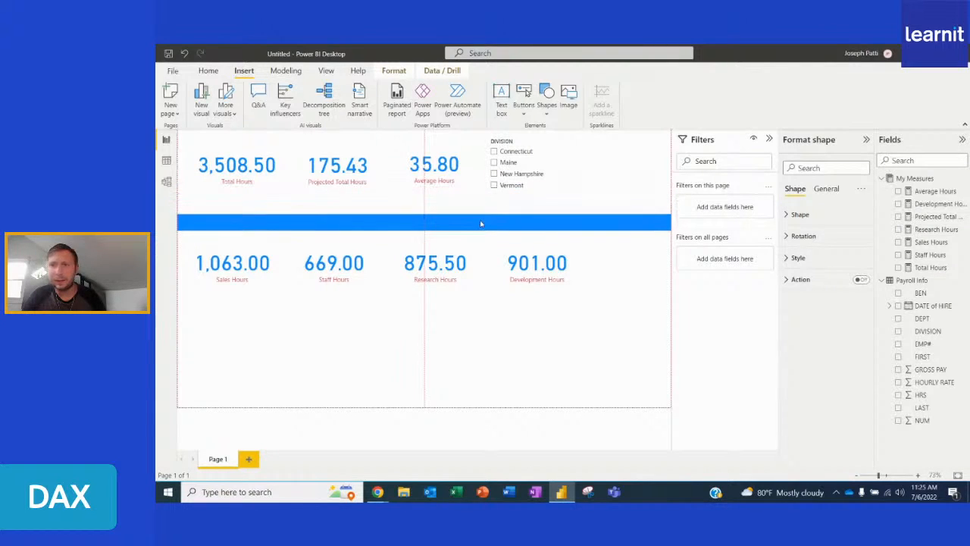
# - Select Vermont in the DIVISION slicer and move the slicer farther right, near the page's upper-right corner
pyautogui.click(542, 187)
pyautogui.moveTo(562, 184); pyautogui.dragTo(628, 185)
# - Turn on the visual border for the DIVISION slicer
pyautogui.click(825, 216)
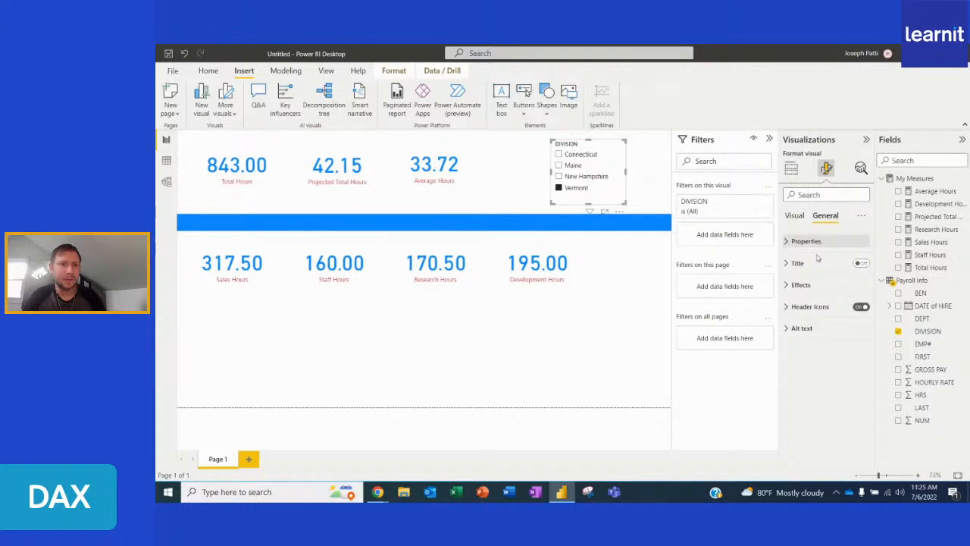
pyautogui.click(802, 285)
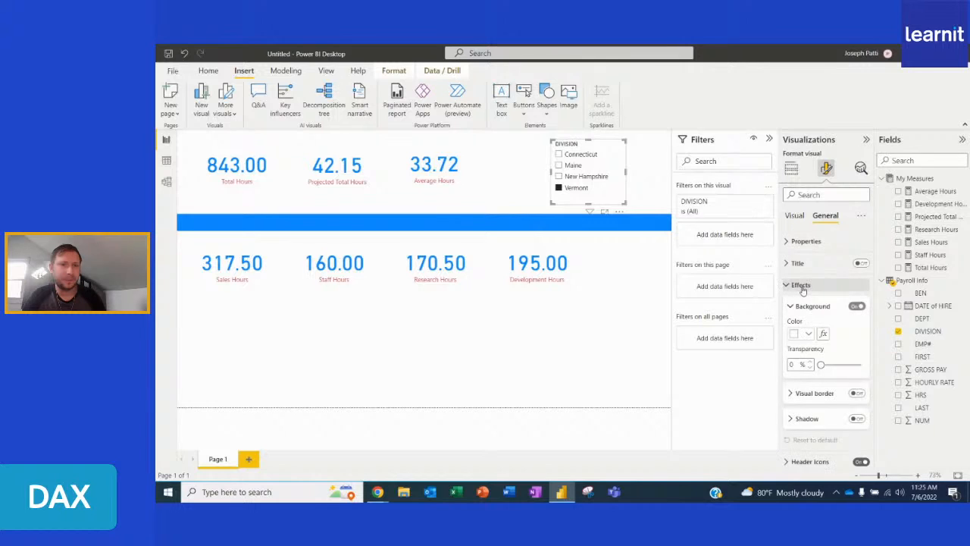
pyautogui.click(856, 394)
pyautogui.click(611, 341)
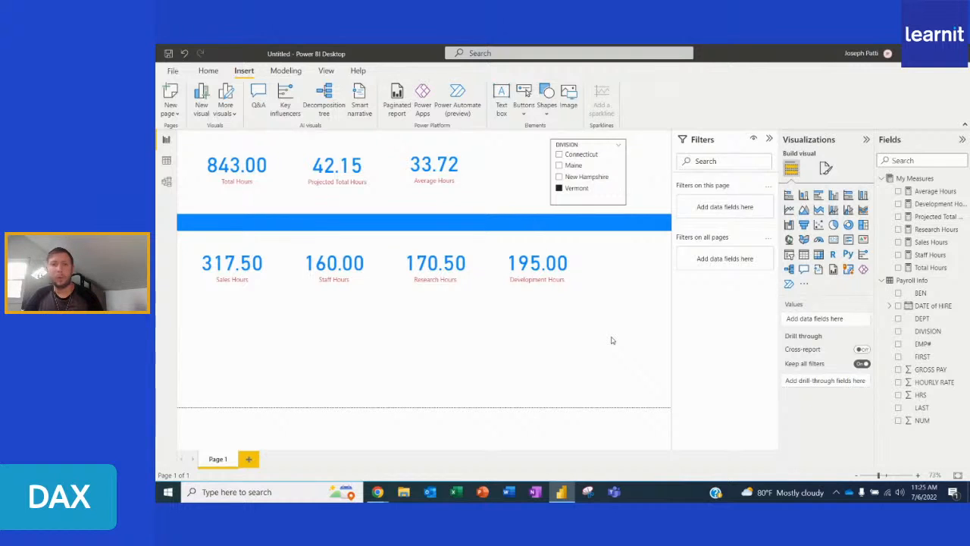
# - Clear Vermont in the DIVISION slicer, toggling it once more to compare the cards, and leave no division selected
pyautogui.click(561, 188)
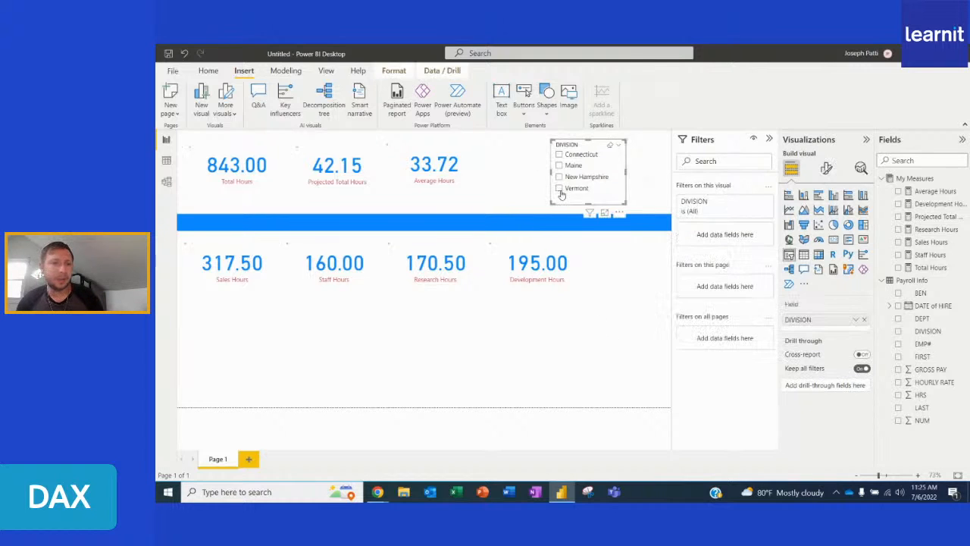
pyautogui.click(518, 189)
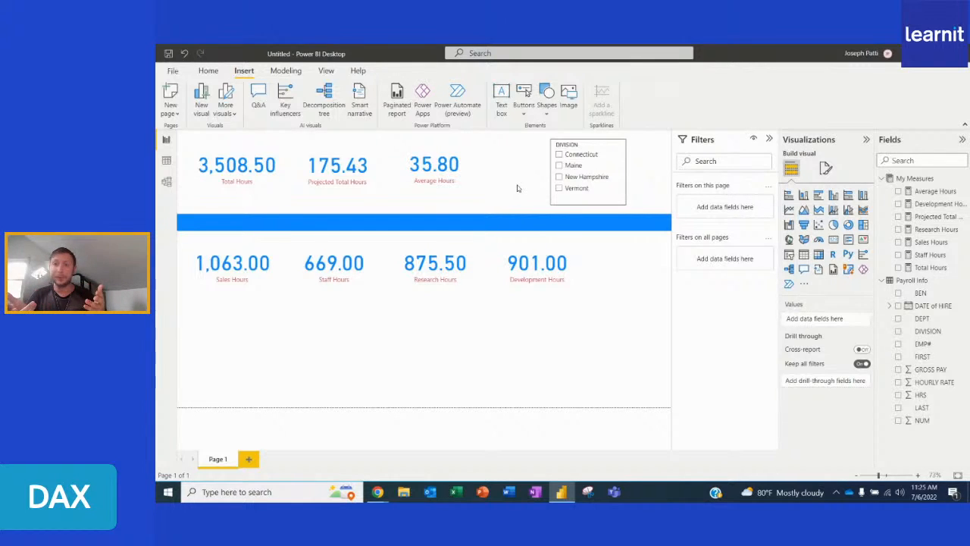
pyautogui.click(560, 189)
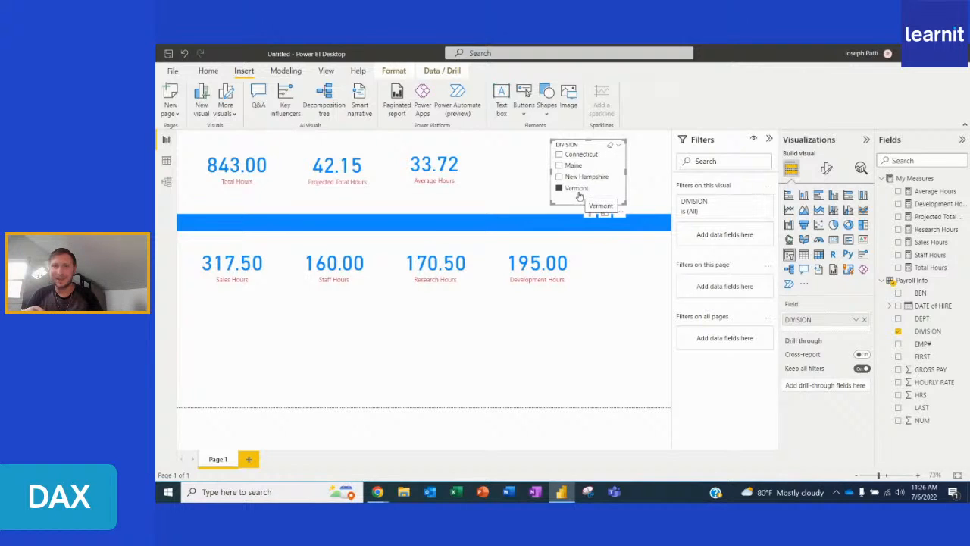
pyautogui.click(561, 189)
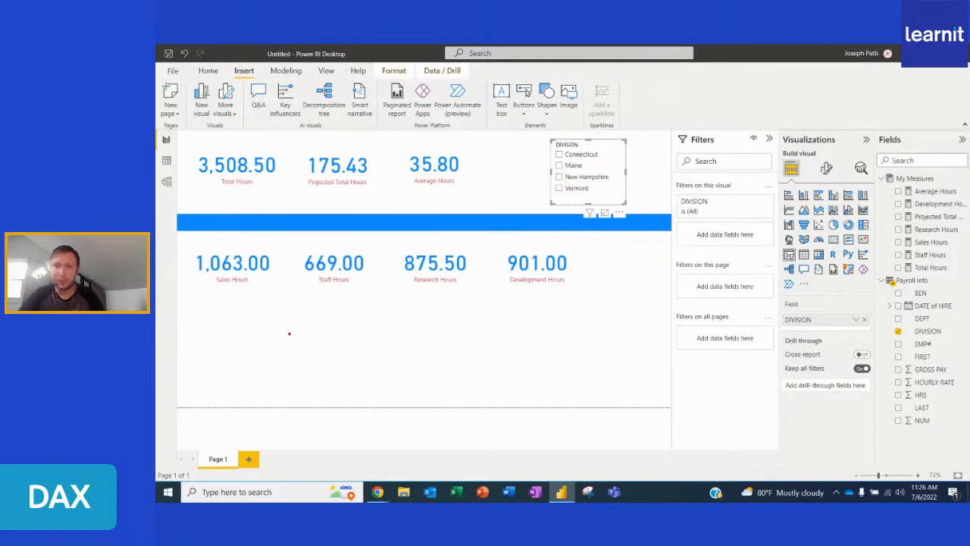
pyautogui.moveTo(226, 308); pyautogui.dragTo(551, 370)
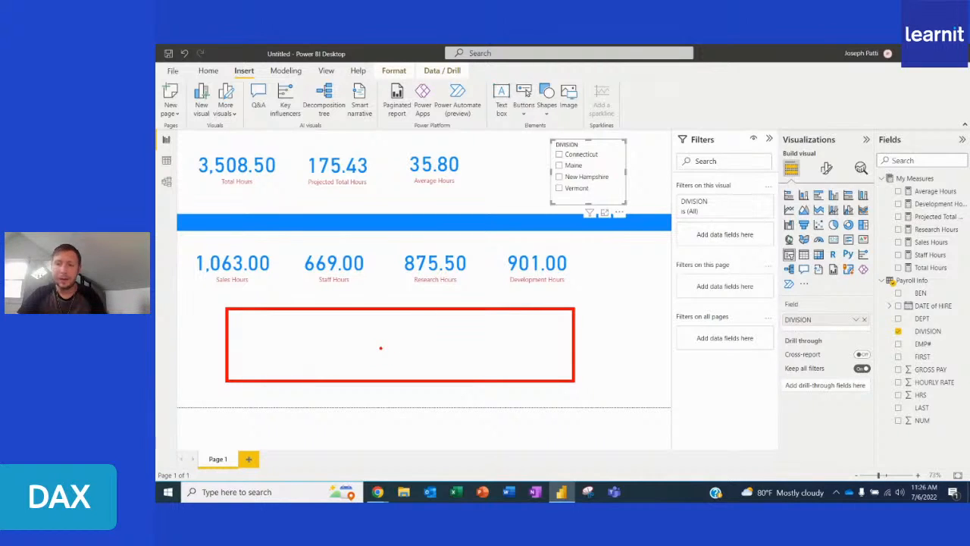
pyautogui.click(382, 352)
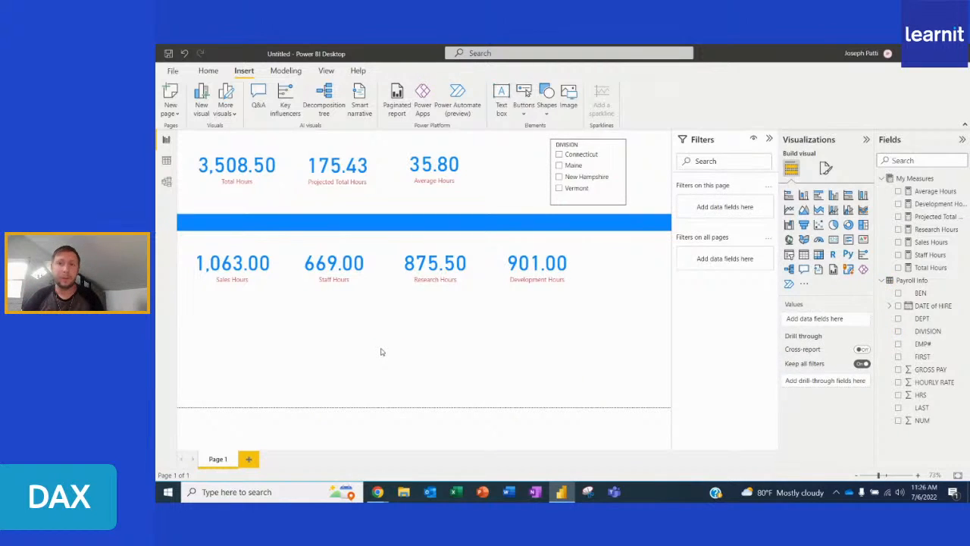
# - Create a measure named Current Filter in the My Measures table and begin its formula with an IF function
pyautogui.rightClick(904, 183)
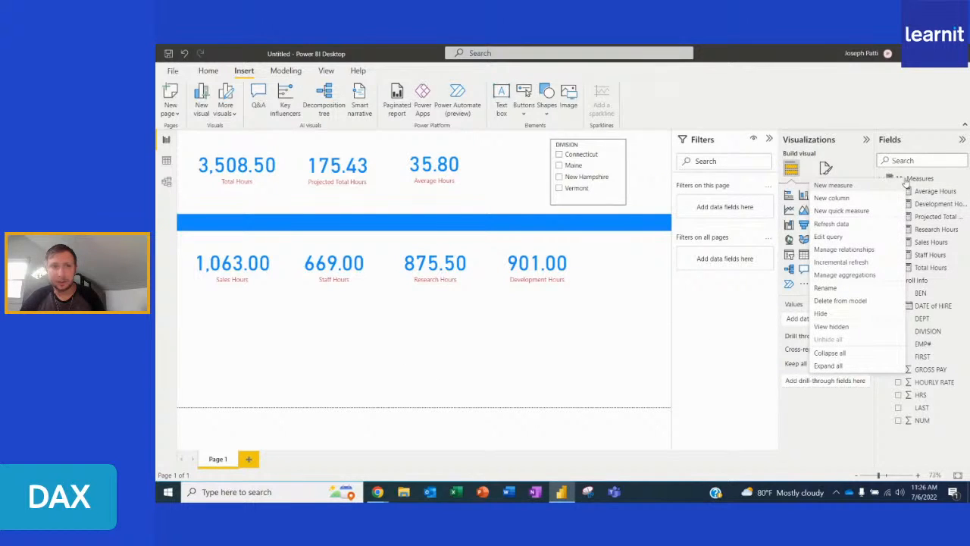
pyautogui.click(832, 185)
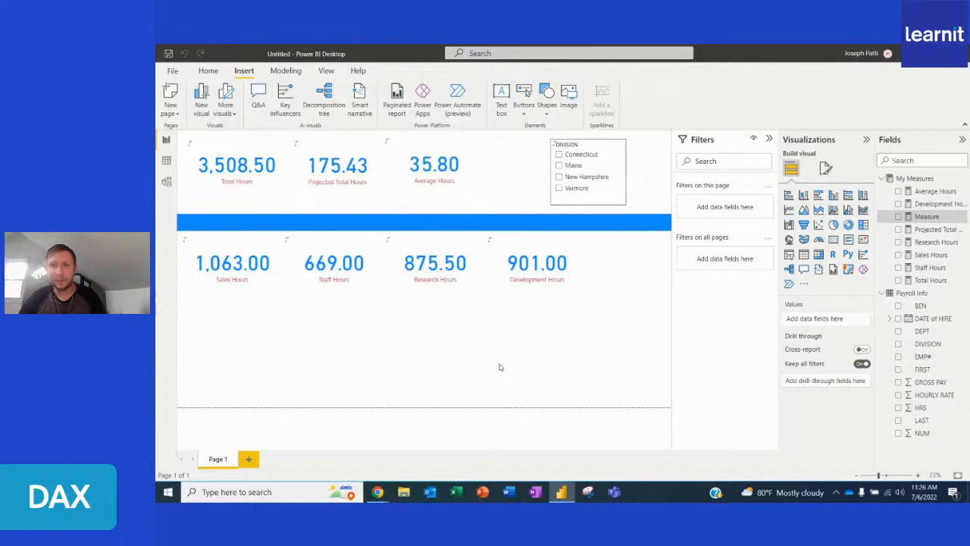
pyautogui.write('Current Filter =')
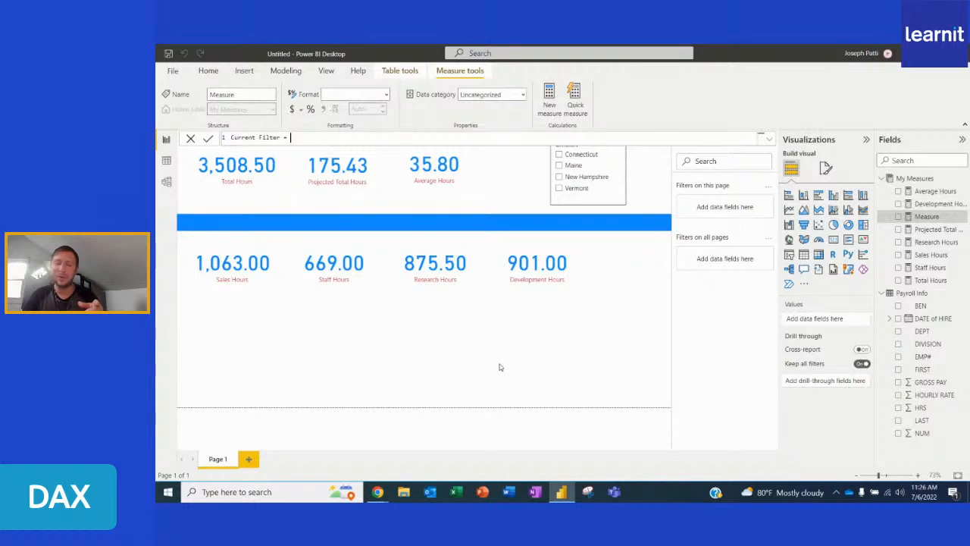
pyautogui.write('if')
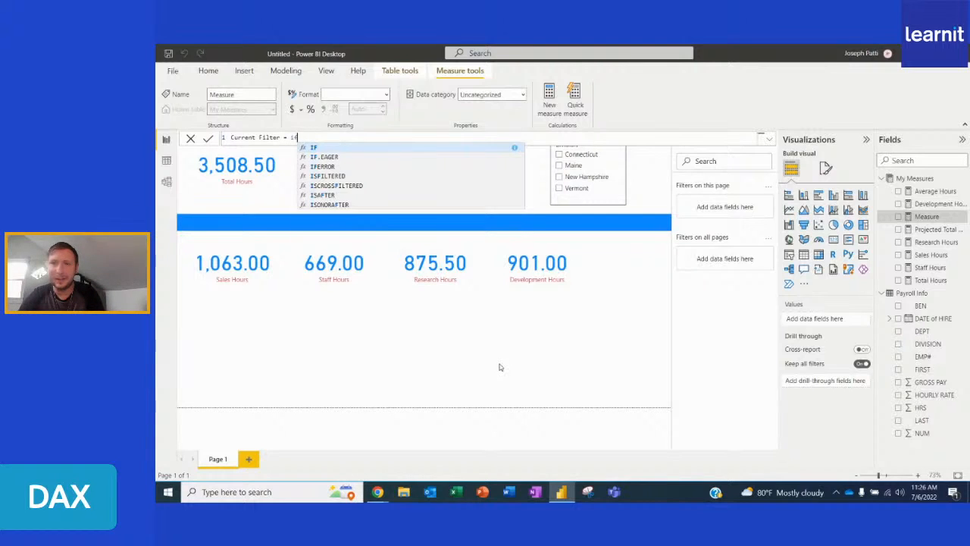
pyautogui.press('Tab')
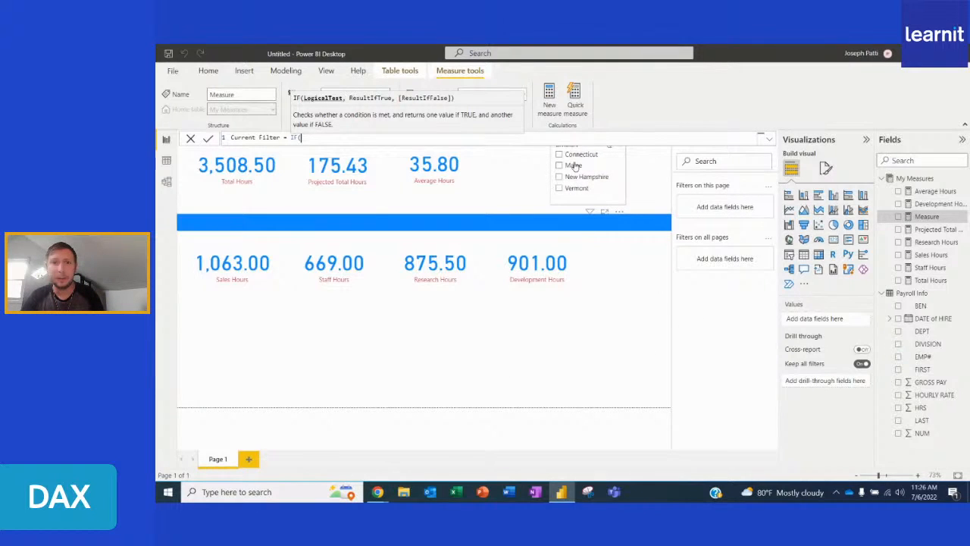
# - Enter the IF function's logical test as SELECTEDVALUE('Payroll Info'[DIVISION]) = ""
pyautogui.write('sel')
pyautogui.press('Down')
pyautogui.press('Tab')
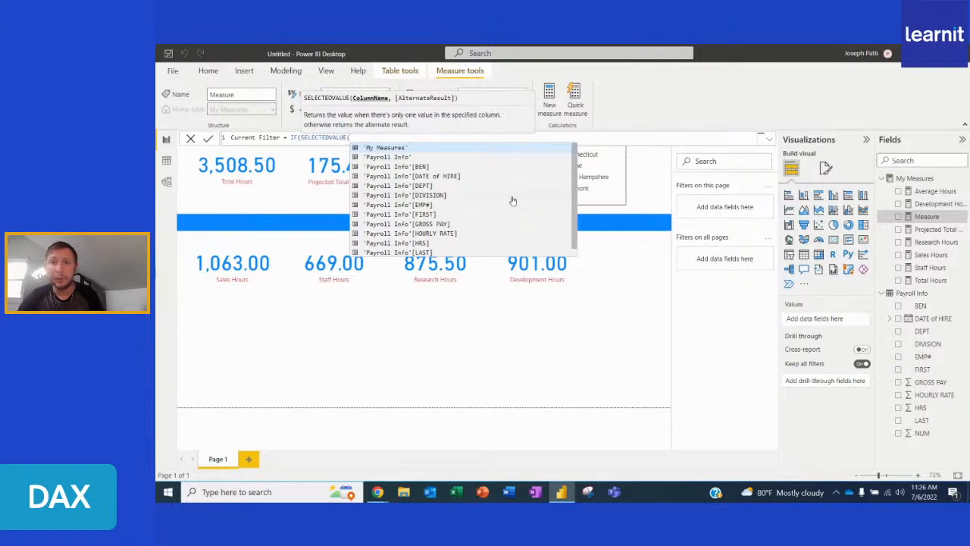
pyautogui.click(401, 196)
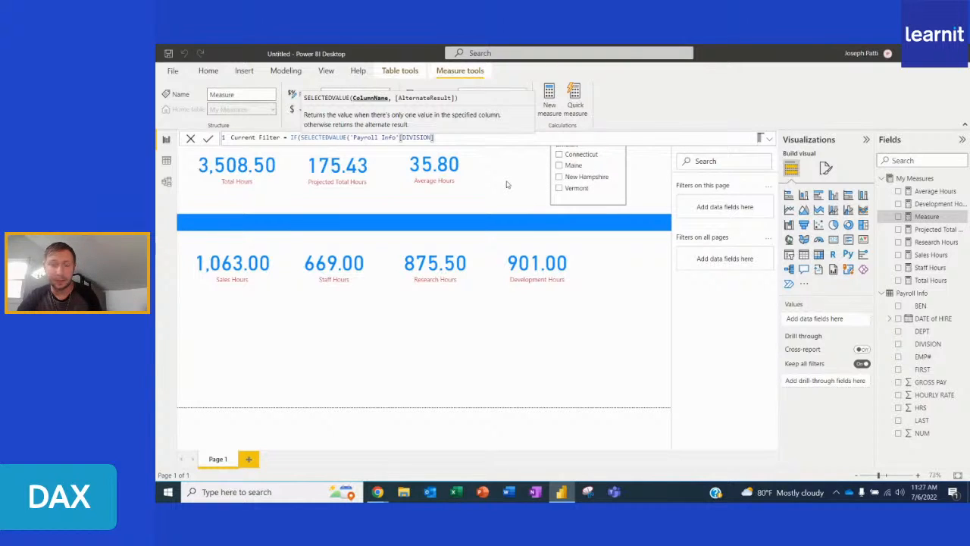
pyautogui.write(') =')
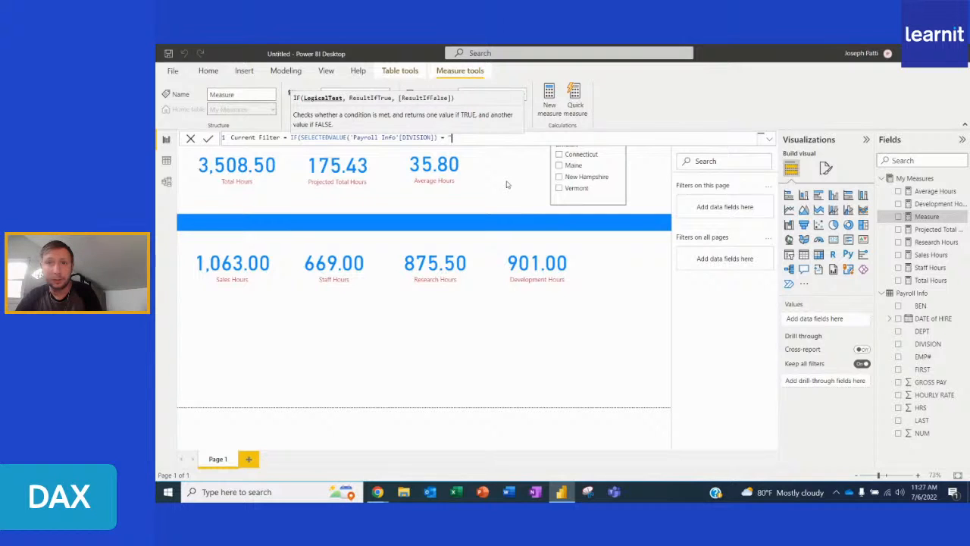
pyautogui.write(' ""')
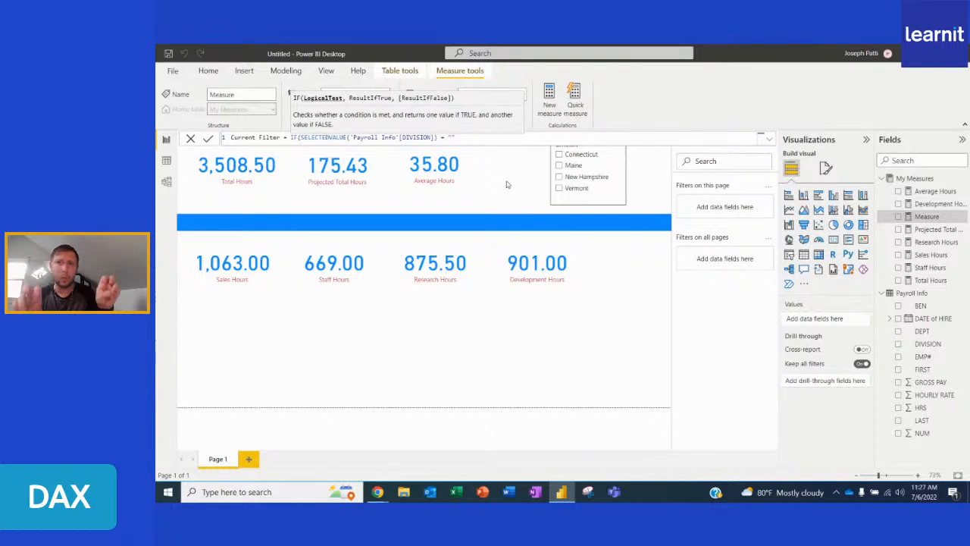
# - Finish the IF with "ALL" as the true result and SELECTEDVALUE('Payroll Info'[DIVISION]) as the false result, and commit the measure
pyautogui.write(',"ALL')
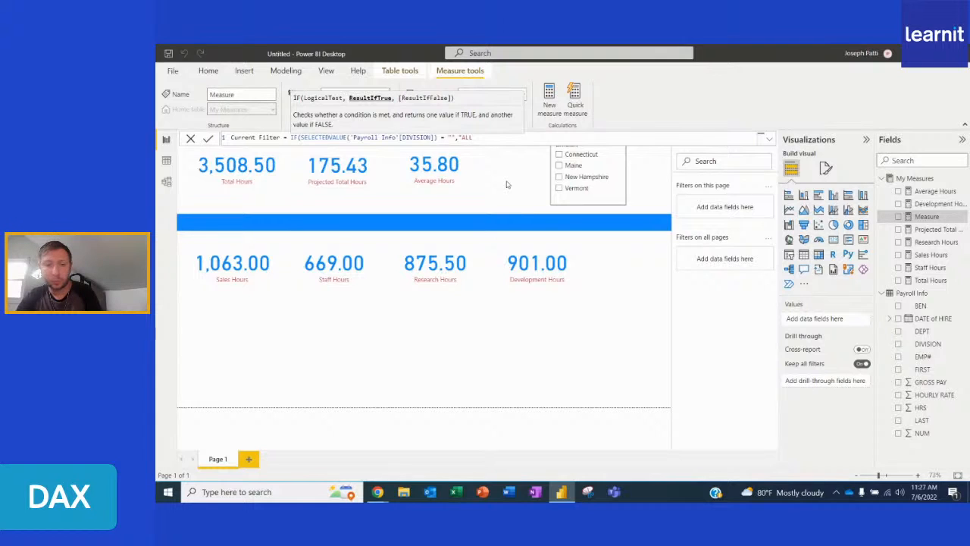
pyautogui.write('",')
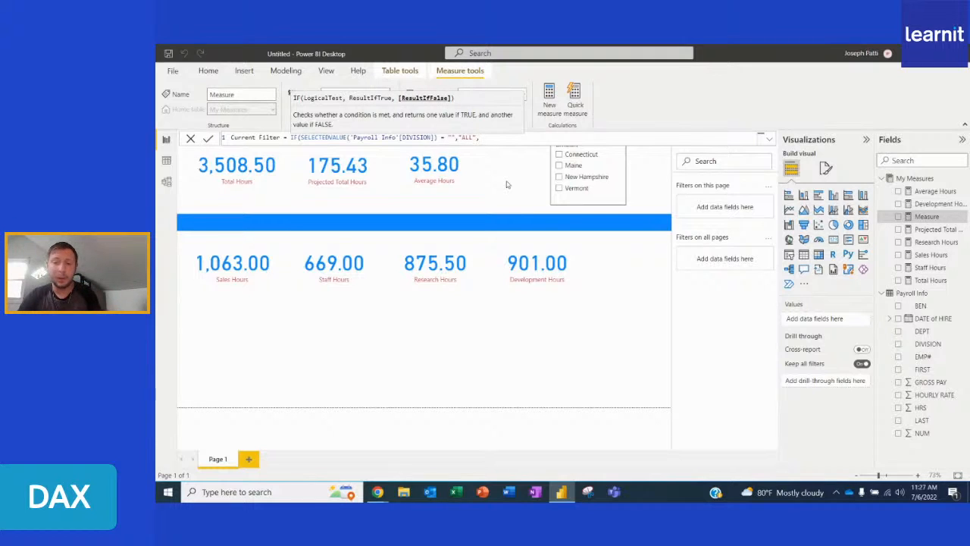
pyautogui.write('se')
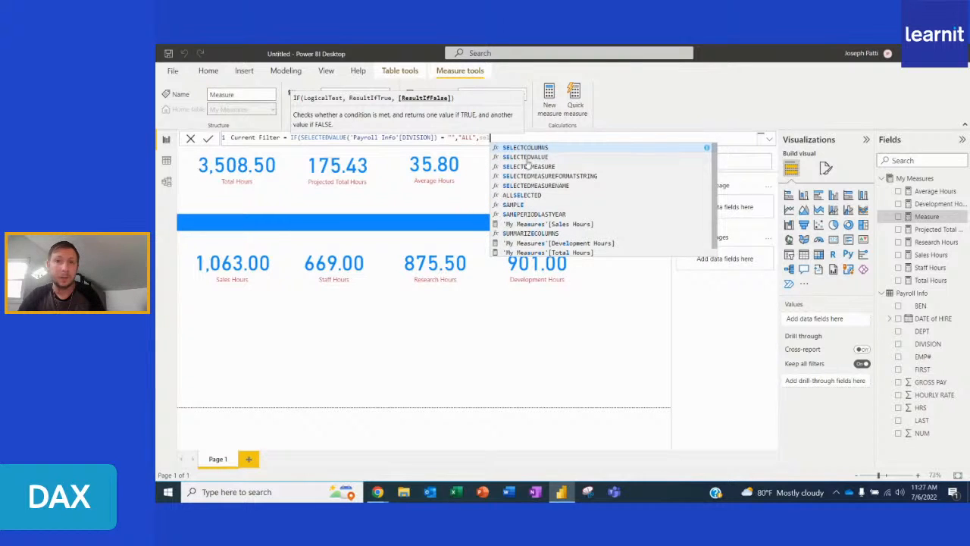
pyautogui.click(525, 157)
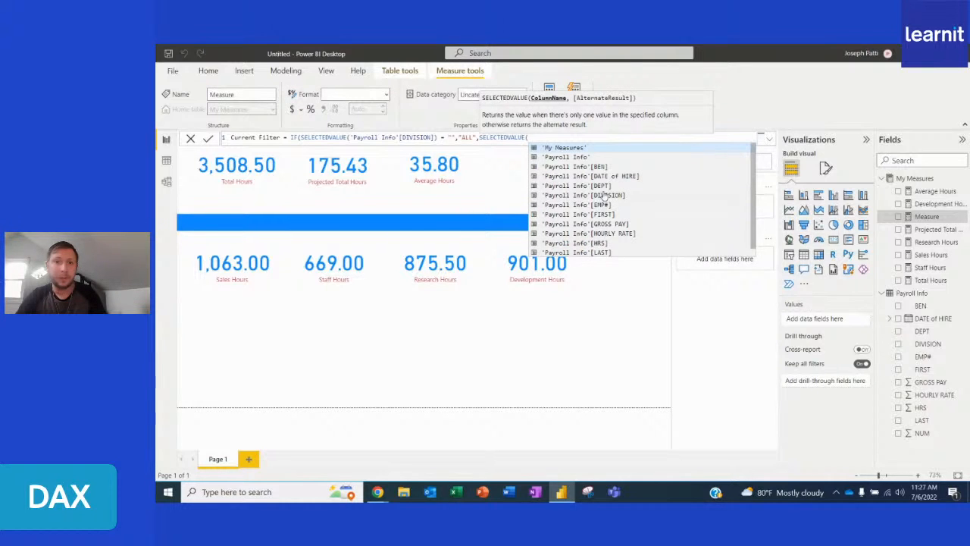
pyautogui.click(600, 195)
pyautogui.write(')')
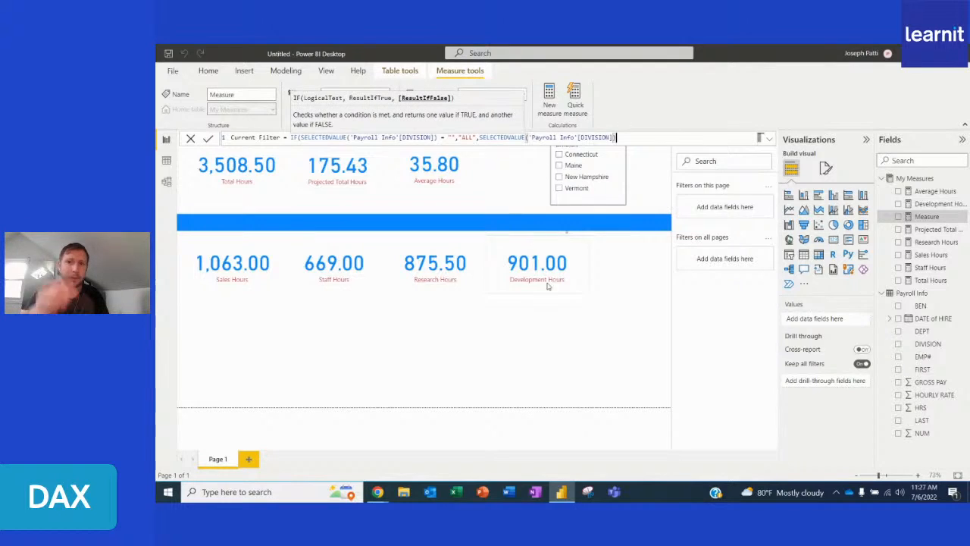
pyautogui.write(')')
pyautogui.press('Return')
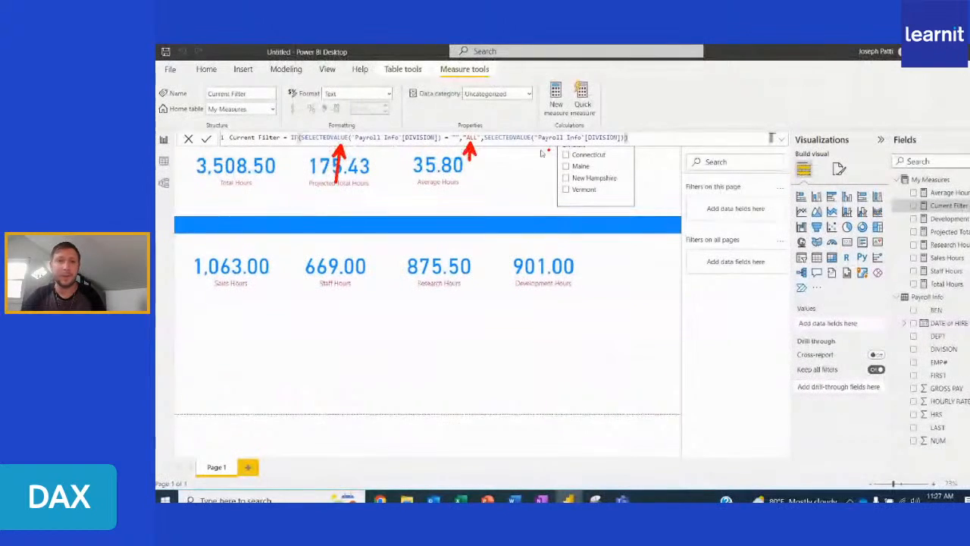
# - Add a card showing the Current Filter measure below the department cards and widen it to the full page width
pyautogui.click(533, 345)
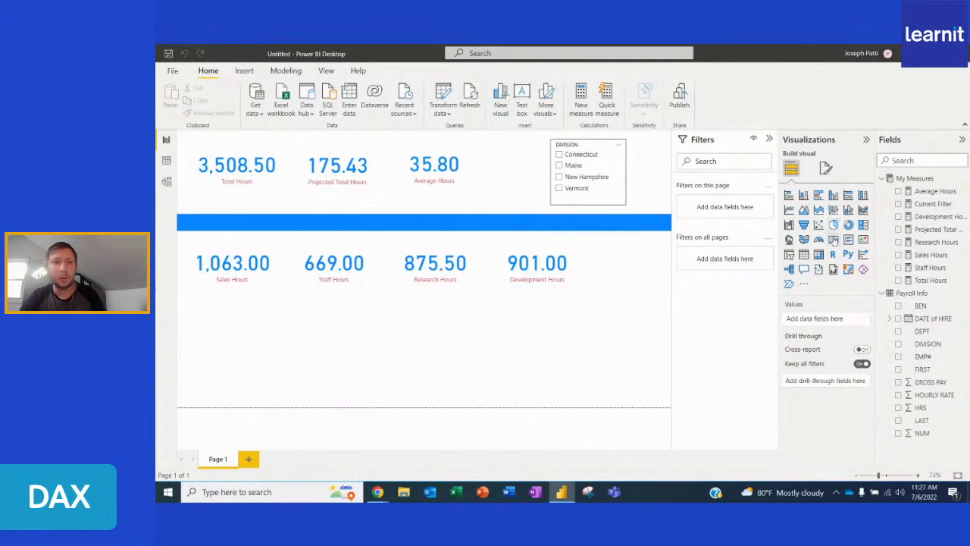
pyautogui.click(833, 241)
pyautogui.moveTo(928, 204); pyautogui.dragTo(843, 325)
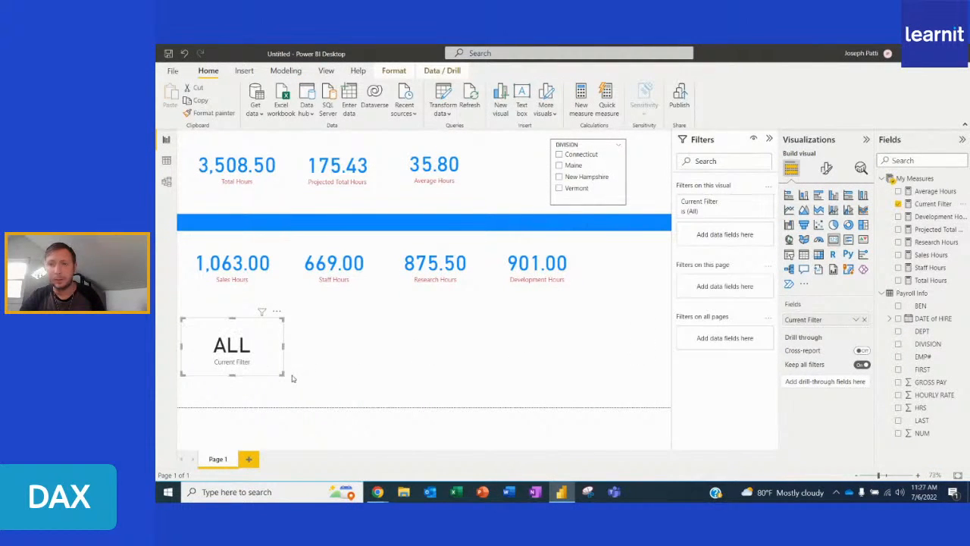
pyautogui.moveTo(281, 374); pyautogui.dragTo(670, 370)
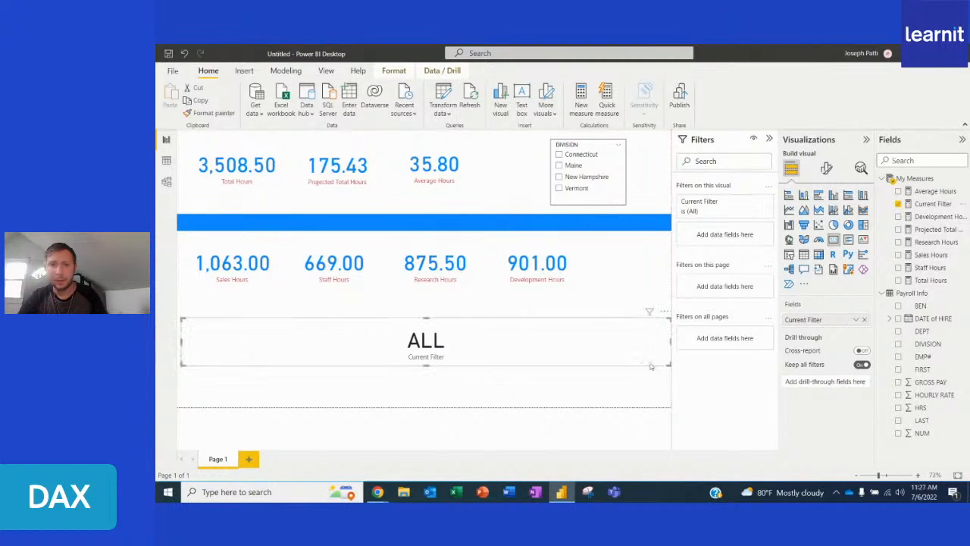
# - Test the Current Filter card by selecting Vermont, Maine, Connecticut and New Hampshire in turn in the DIVISION slicer, and clear the selection
pyautogui.click(522, 184)
pyautogui.click(559, 188)
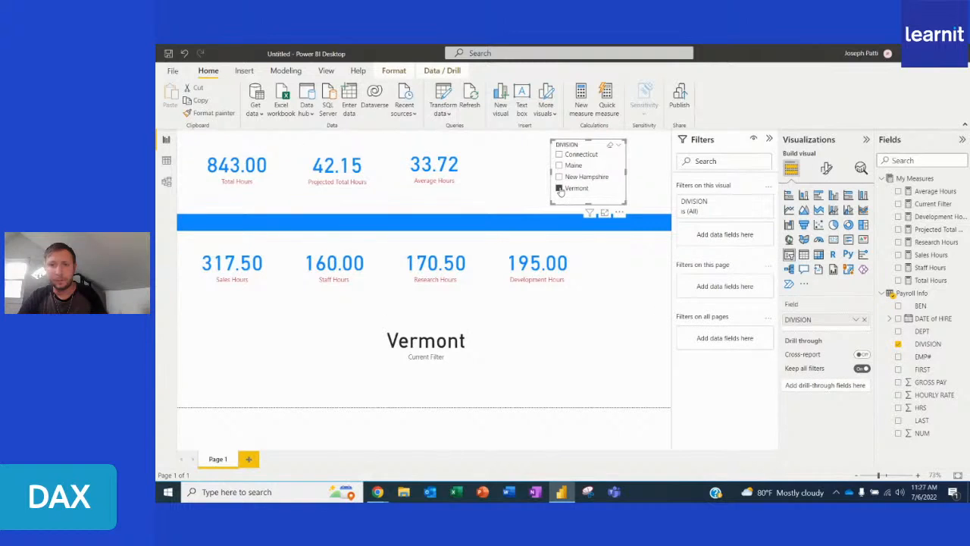
pyautogui.click(560, 166)
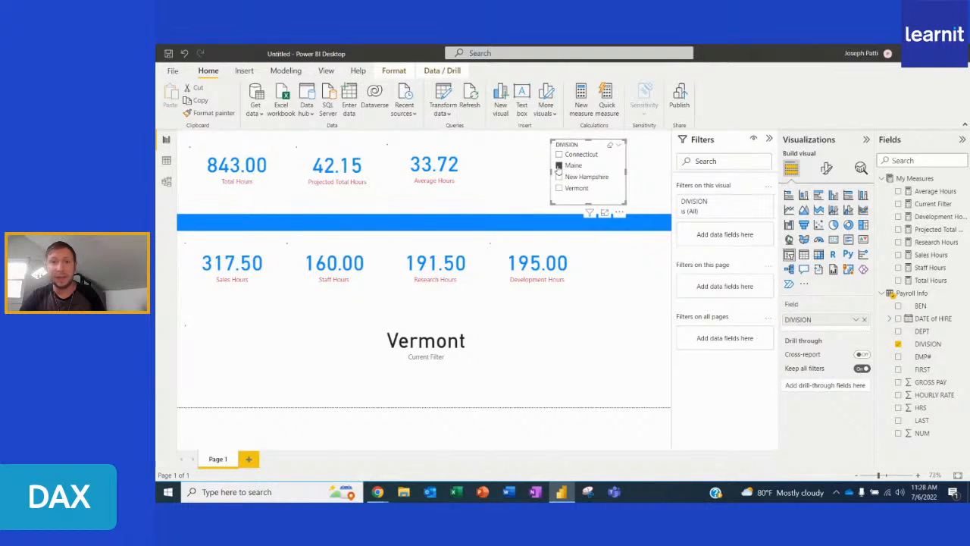
pyautogui.click(559, 154)
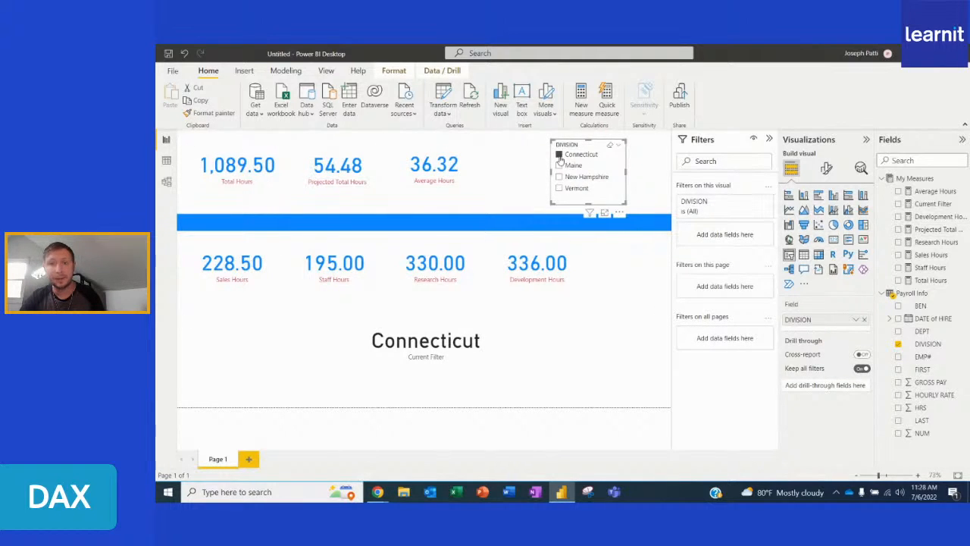
pyautogui.click(560, 155)
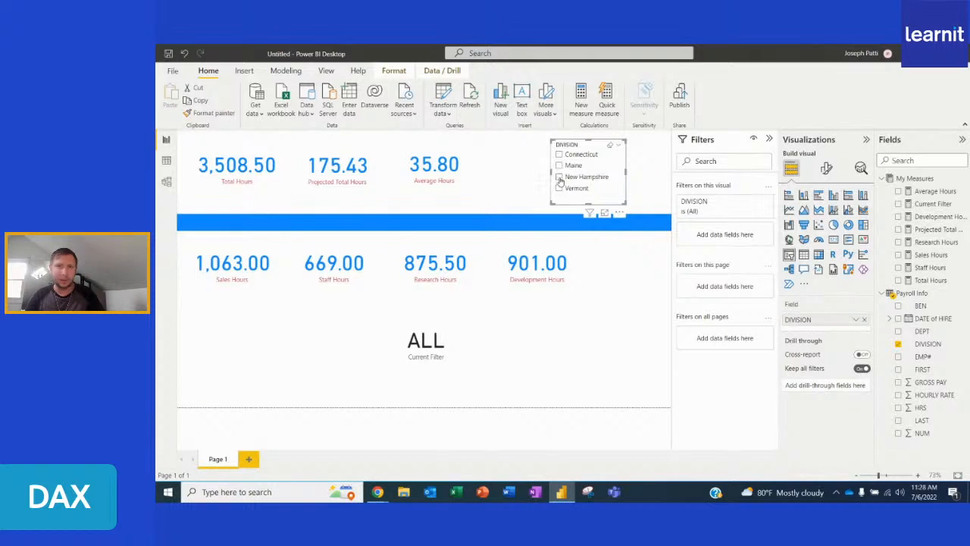
pyautogui.click(559, 176)
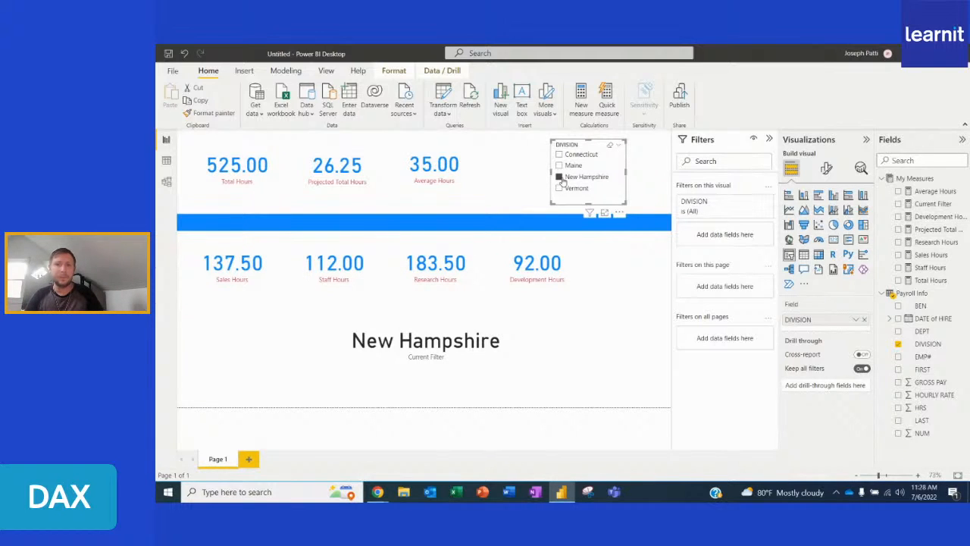
pyautogui.click(560, 177)
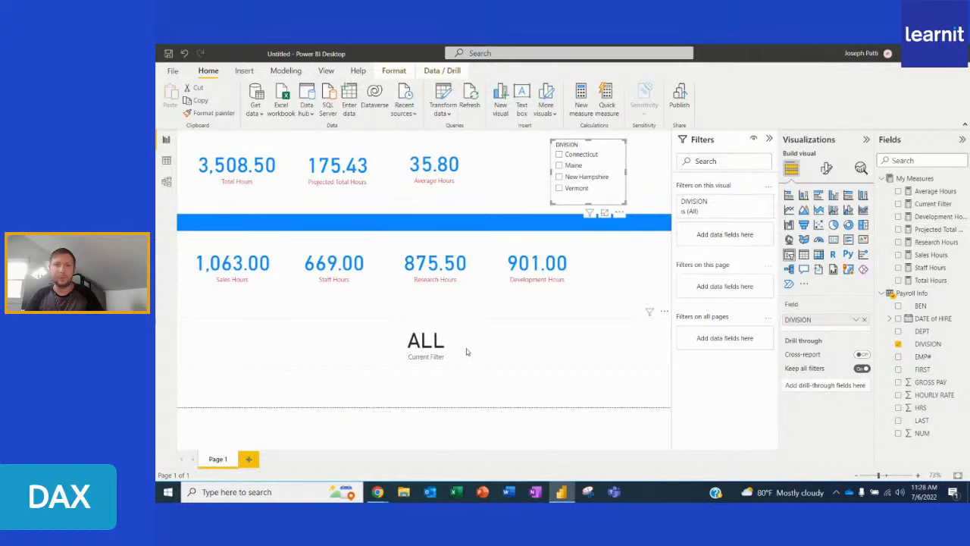
# - Set the Current Filter card's category label color to the red used on the other cards' labels
pyautogui.click(447, 347)
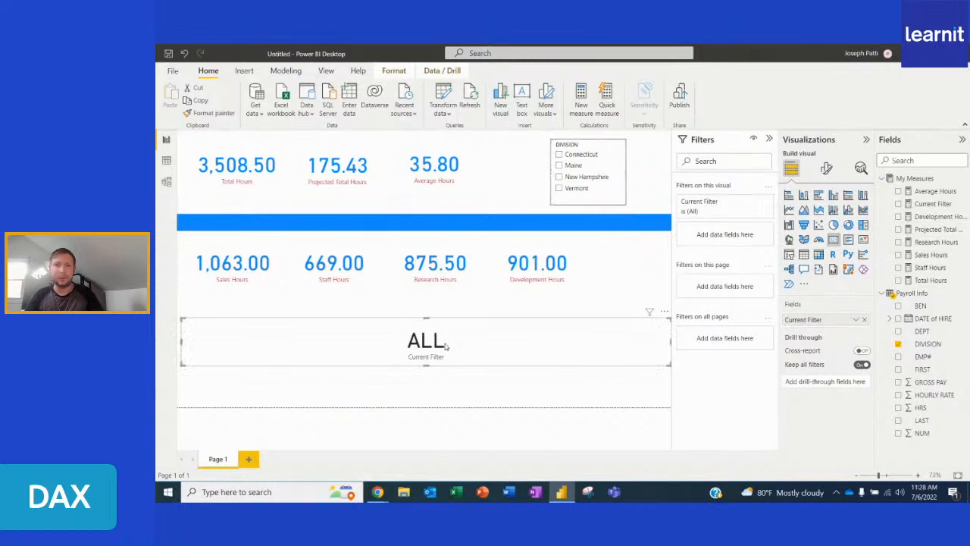
pyautogui.click(826, 169)
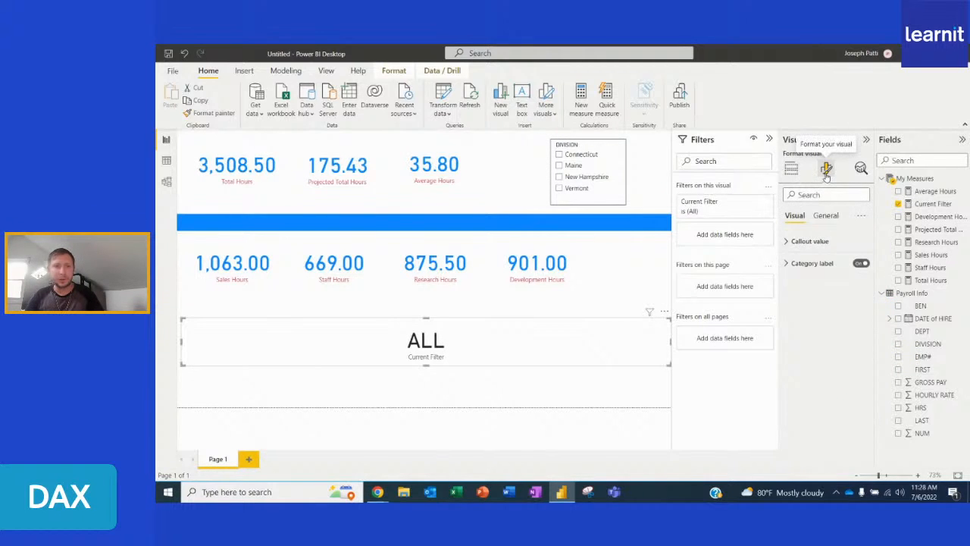
pyautogui.click(801, 265)
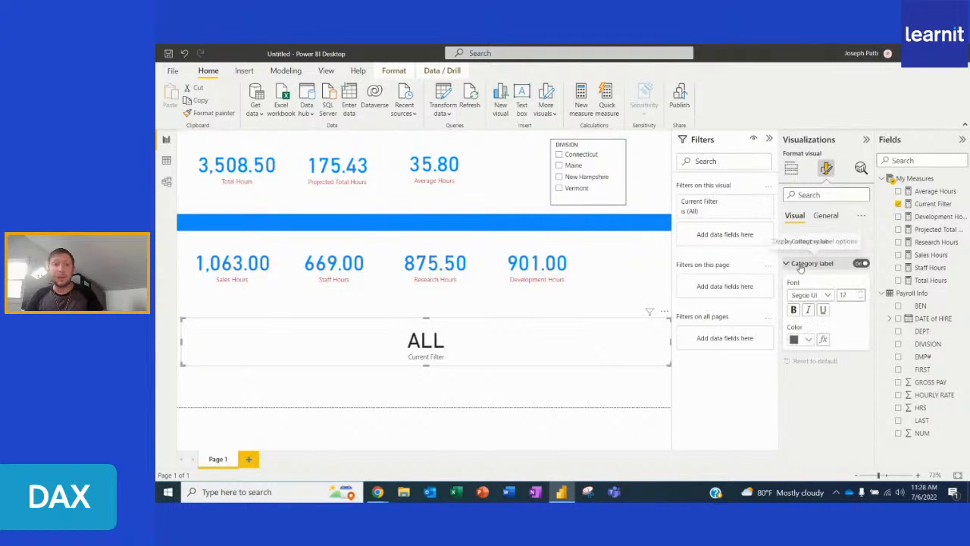
pyautogui.click(810, 341)
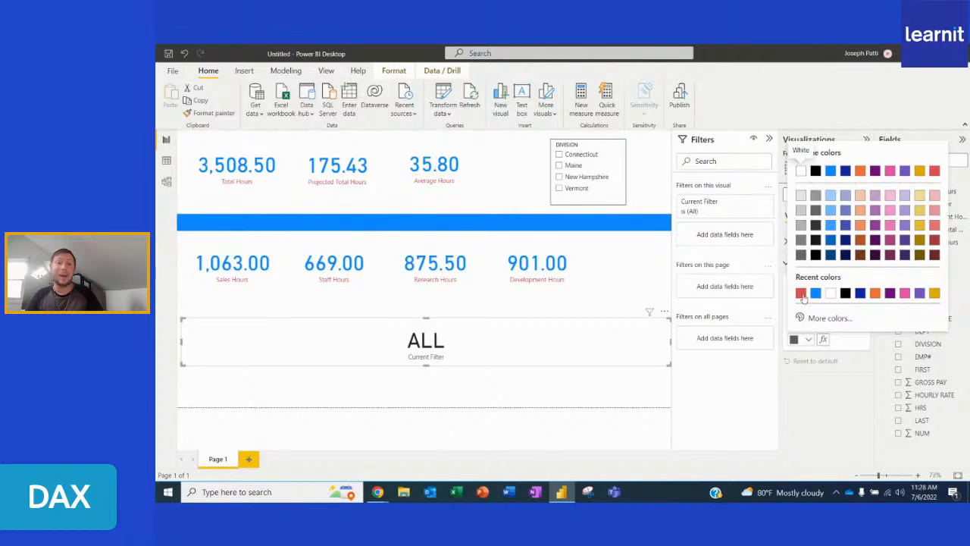
pyautogui.click(802, 297)
# - Set the Current Filter card's callout value color to the blue used on the other cards' values
pyautogui.click(794, 241)
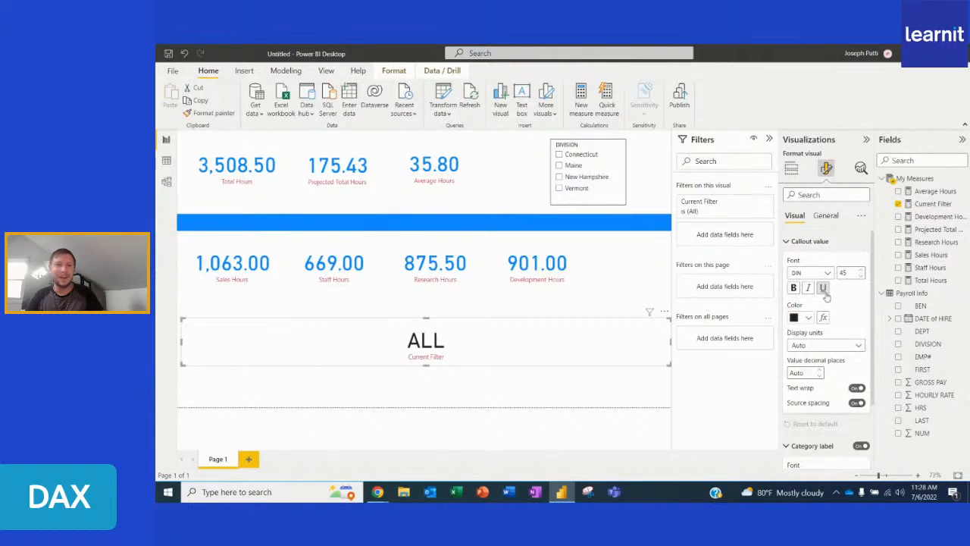
pyautogui.click(809, 318)
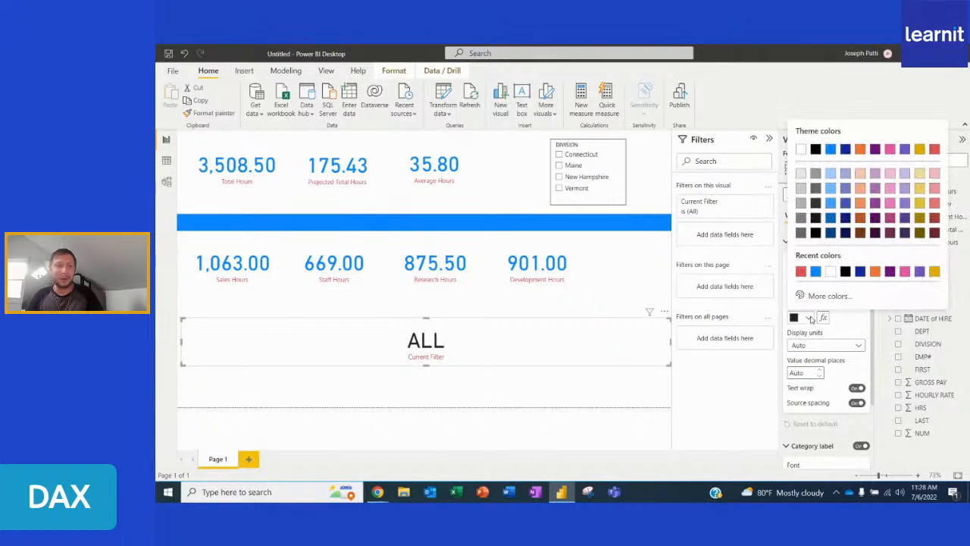
pyautogui.click(816, 275)
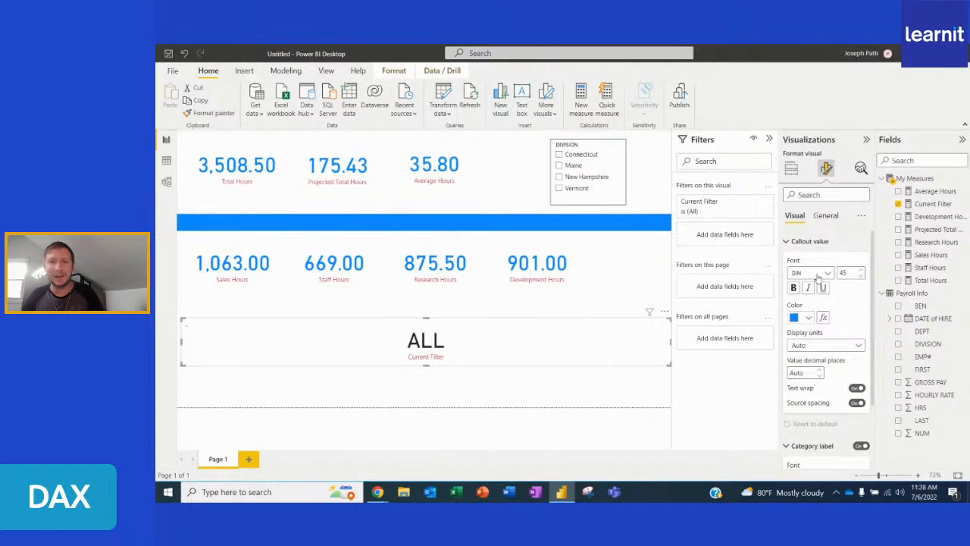
pyautogui.click(420, 395)
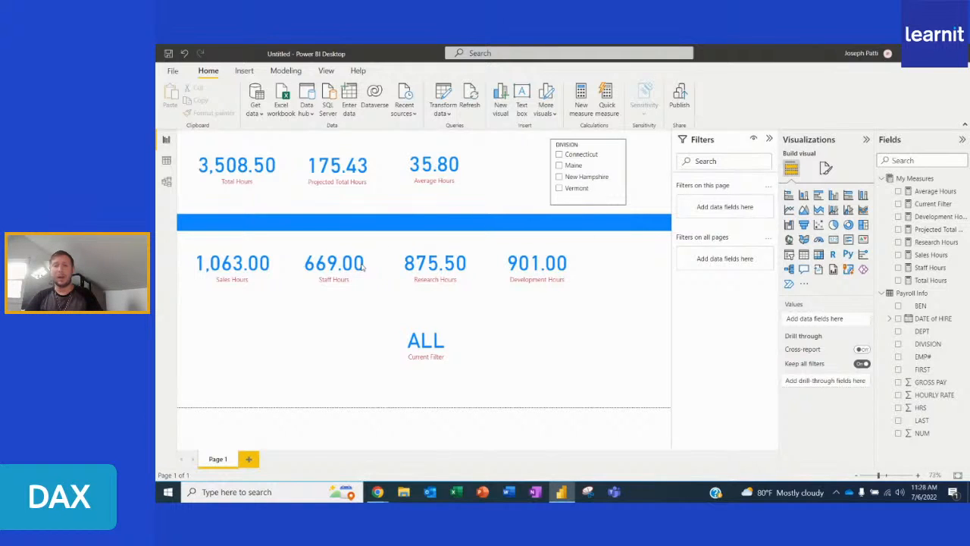
# - Check the formatted cards by filtering DIVISION to Maine, New Hampshire and Vermont in turn, and clear the selection
pyautogui.click(559, 166)
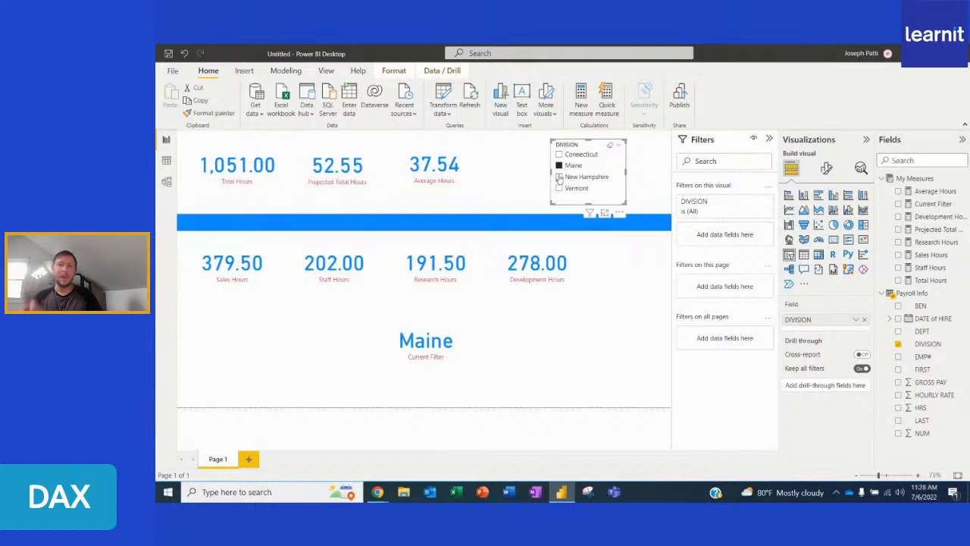
pyautogui.click(558, 177)
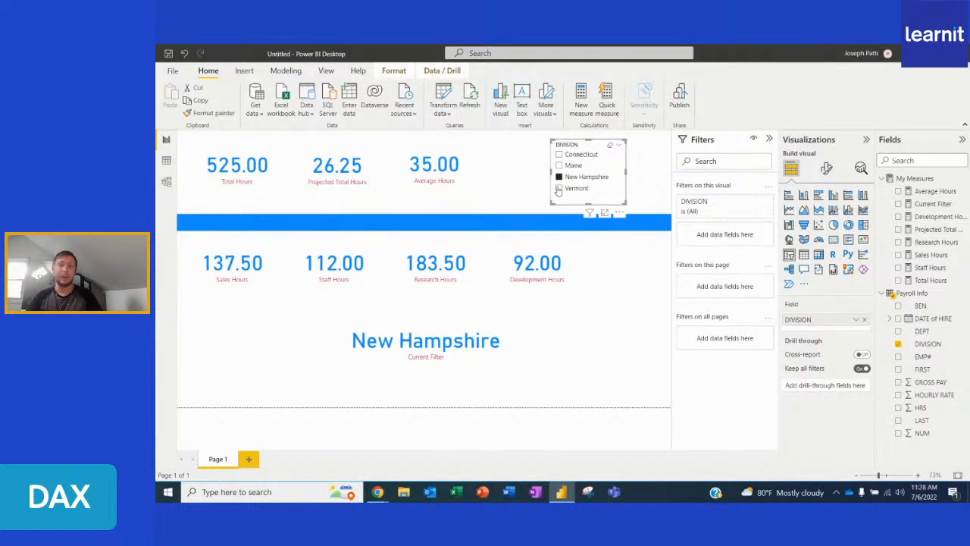
pyautogui.click(559, 188)
pyautogui.click(559, 188)
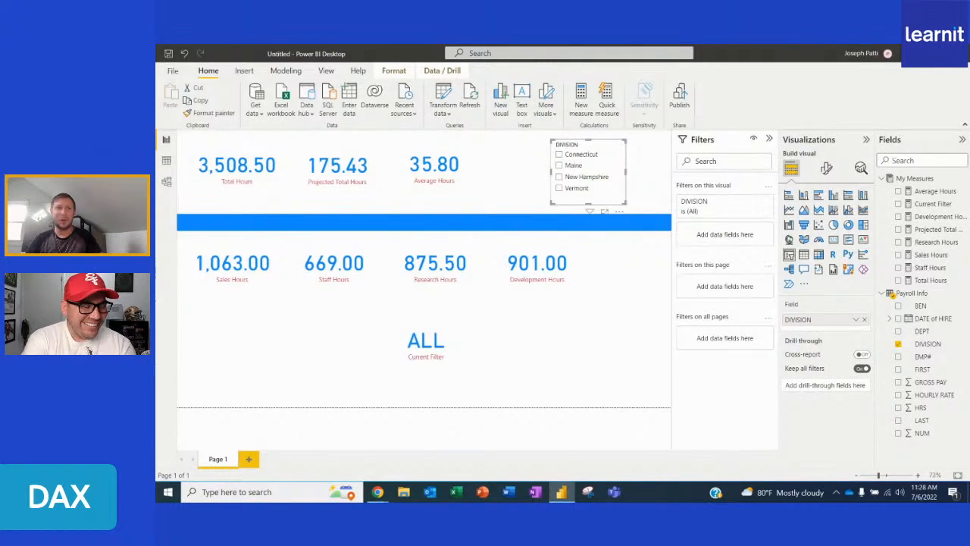
pyautogui.press('super+d')
pyautogui.click(561, 492)
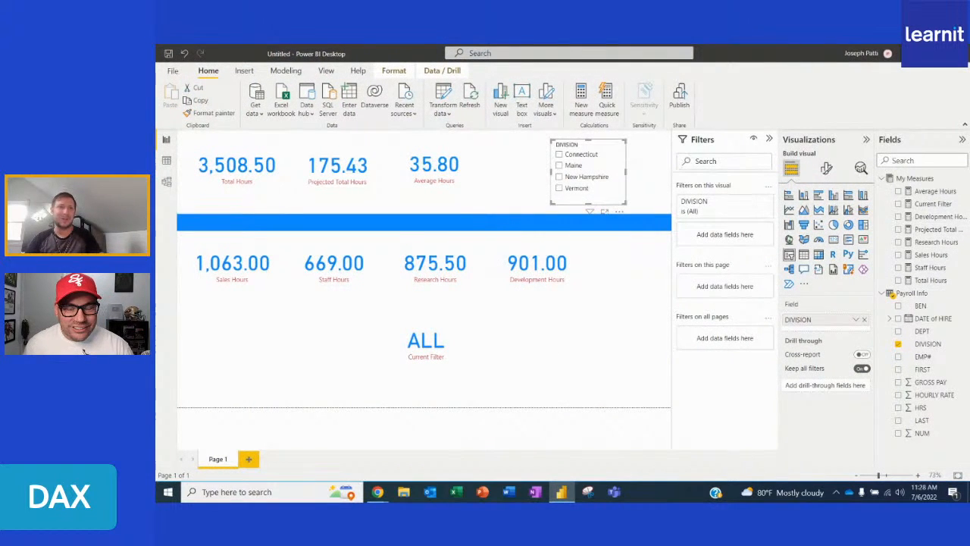
pyautogui.click(910, 53)
pyautogui.moveTo(377, 492)
pyautogui.click(430, 438)
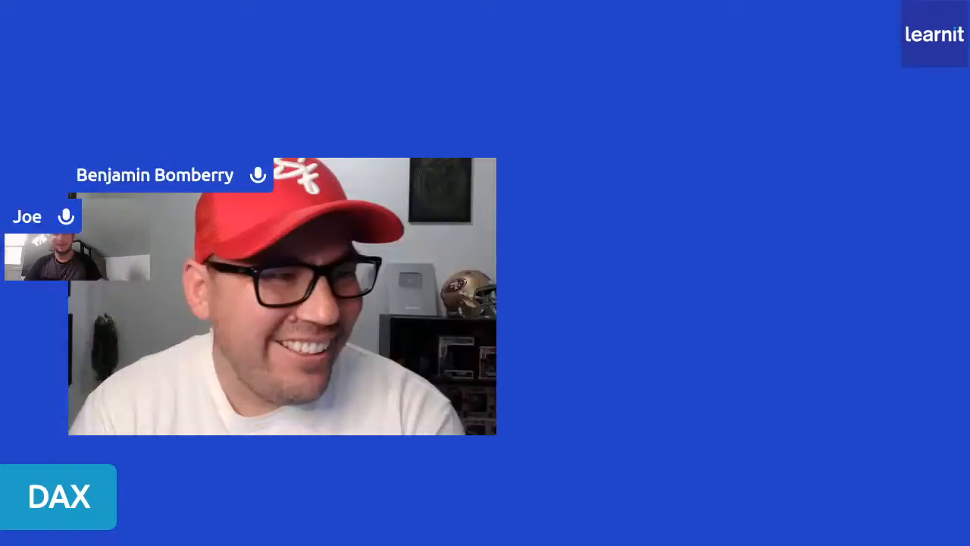
pyautogui.click(610, 465)
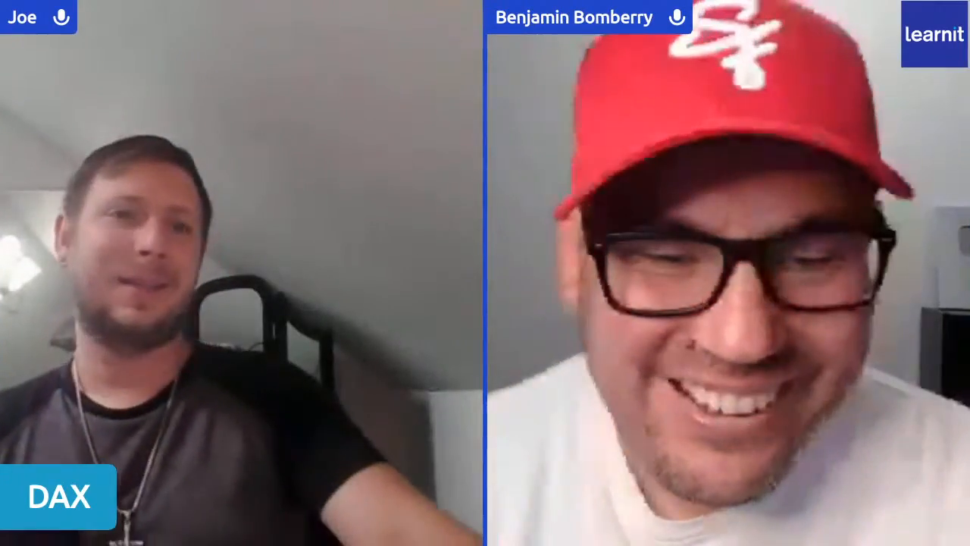